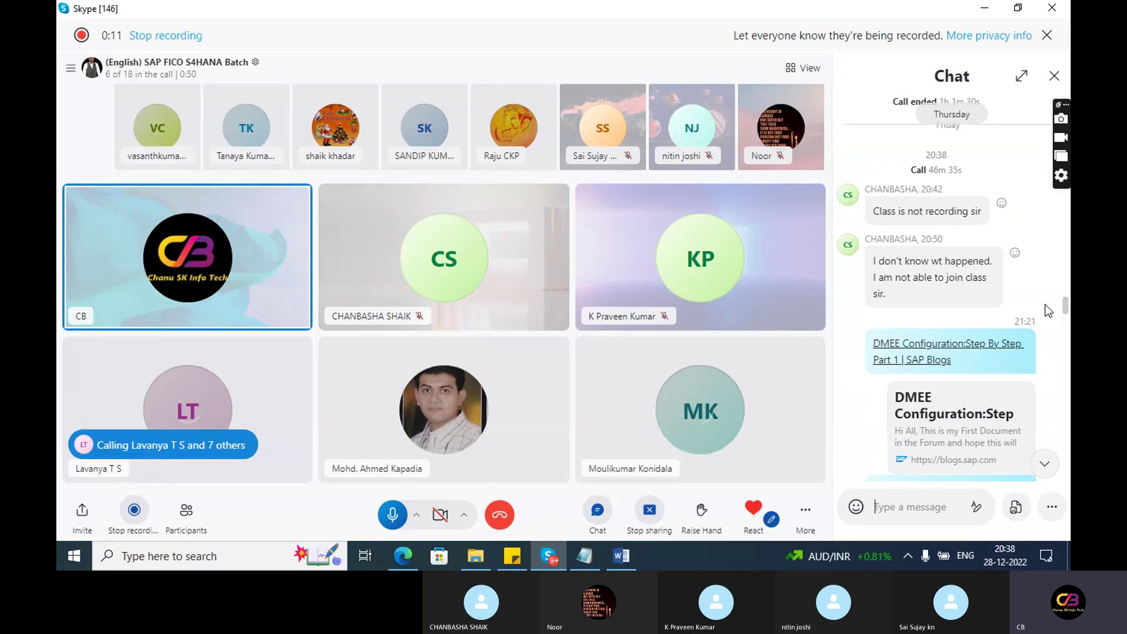
Step: Close the Skype chat panel, review the call participants list, then show the desktop
{"action": "left_click", "coordinate": [1052, 77]}
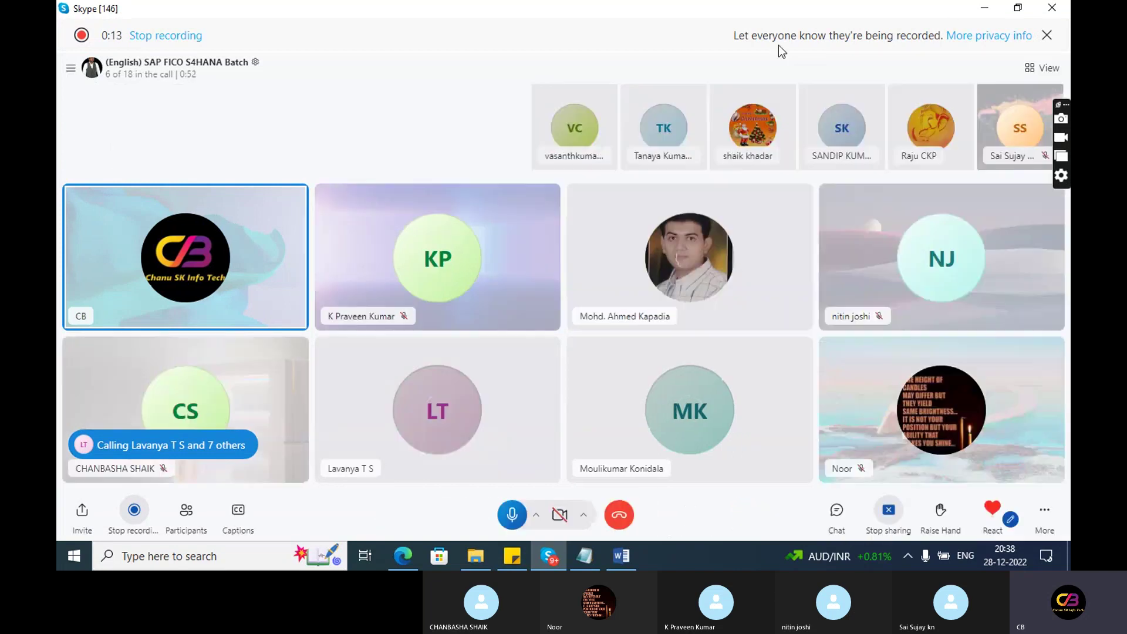
{"action": "left_click", "coordinate": [146, 77]}
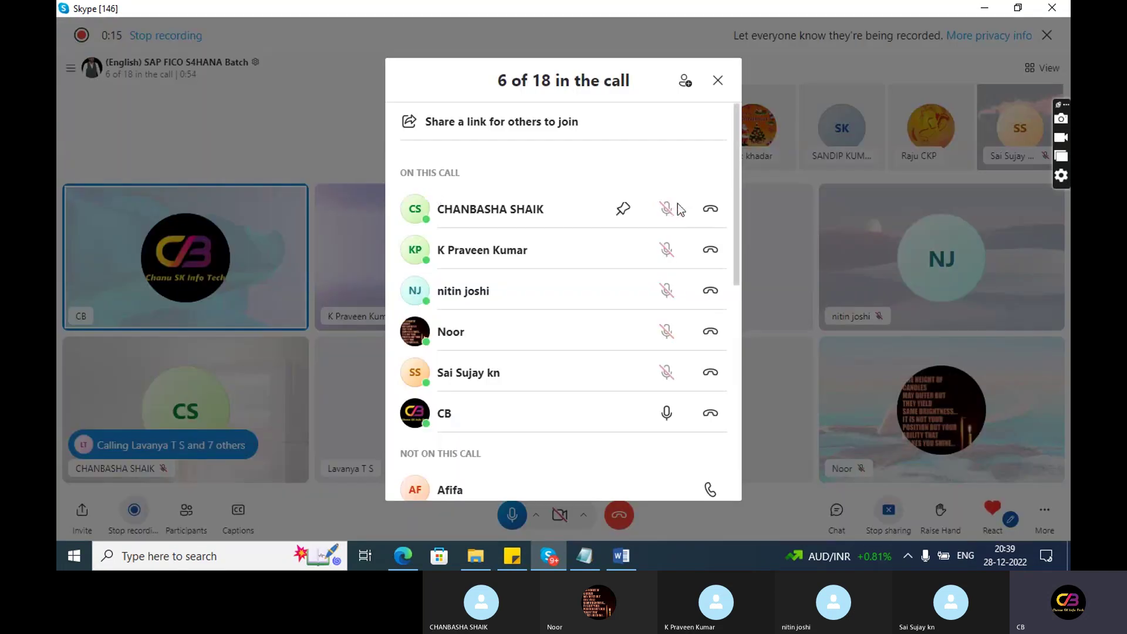
{"action": "left_click_drag", "start_coordinate": [734, 191], "coordinate": [727, 460]}
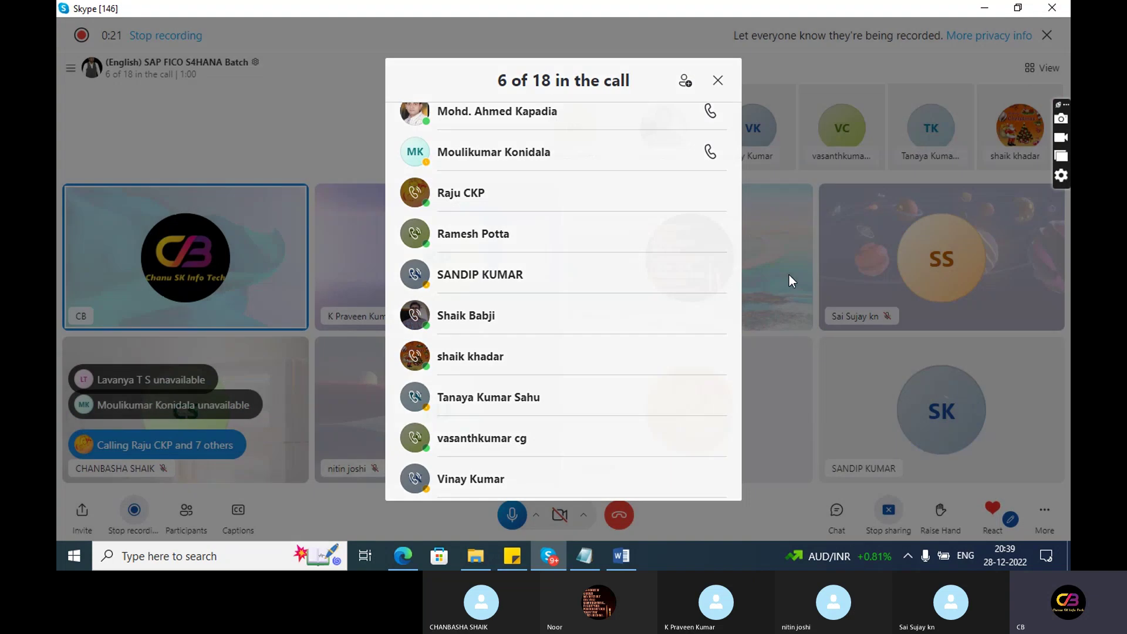
{"action": "left_click", "coordinate": [789, 275]}
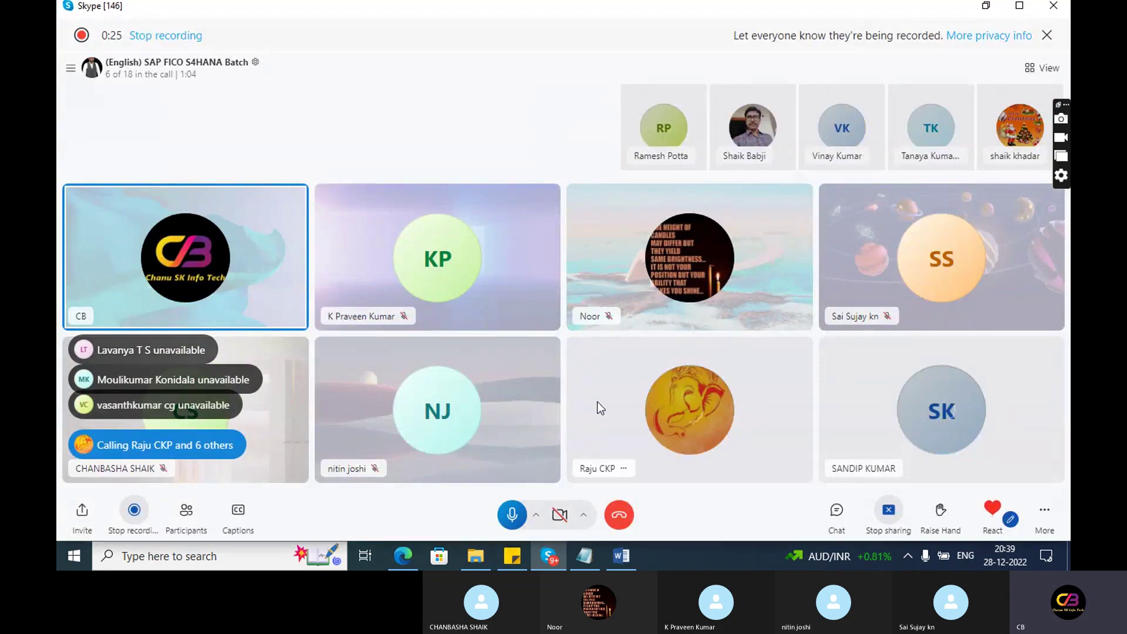
{"action": "key", "text": "super+d"}
Step: Close Edge's Large Magellanic Cloud and Roadmap Viewer tabs, keeping the Bing 'note' search, then launch File Explorer
{"action": "left_click", "coordinate": [403, 554]}
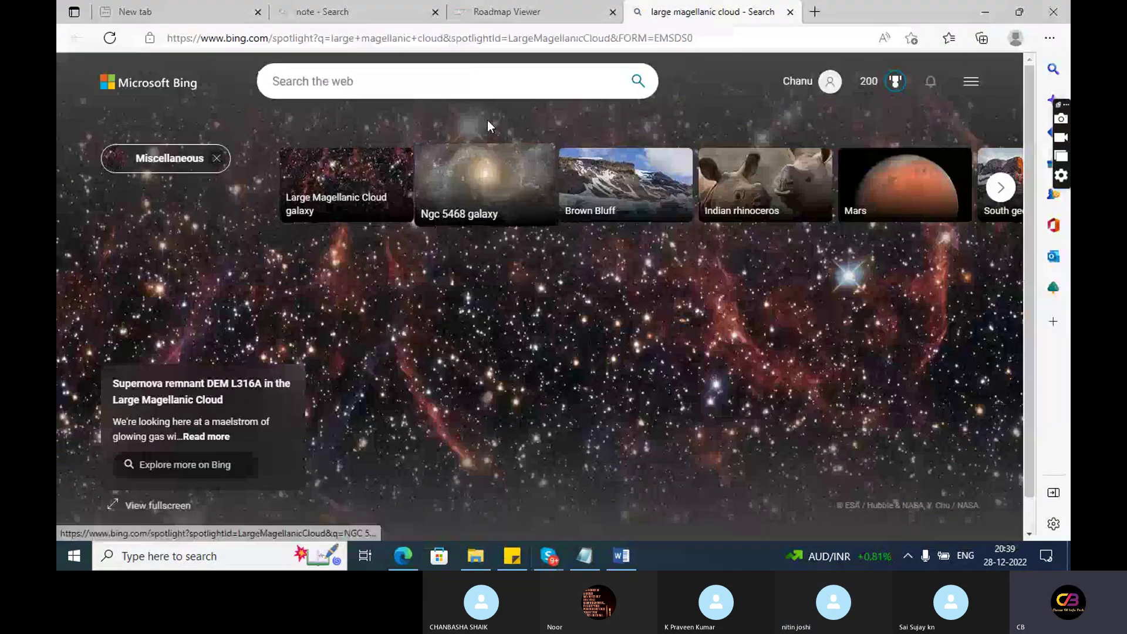
{"action": "left_click", "coordinate": [790, 11]}
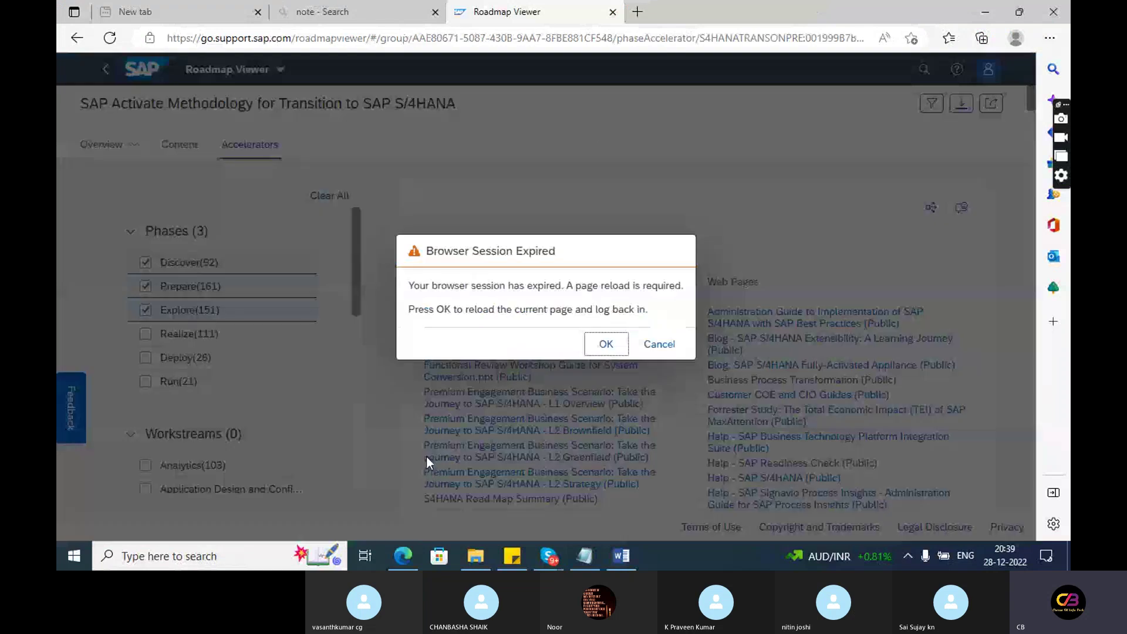
{"action": "left_click", "coordinate": [611, 11]}
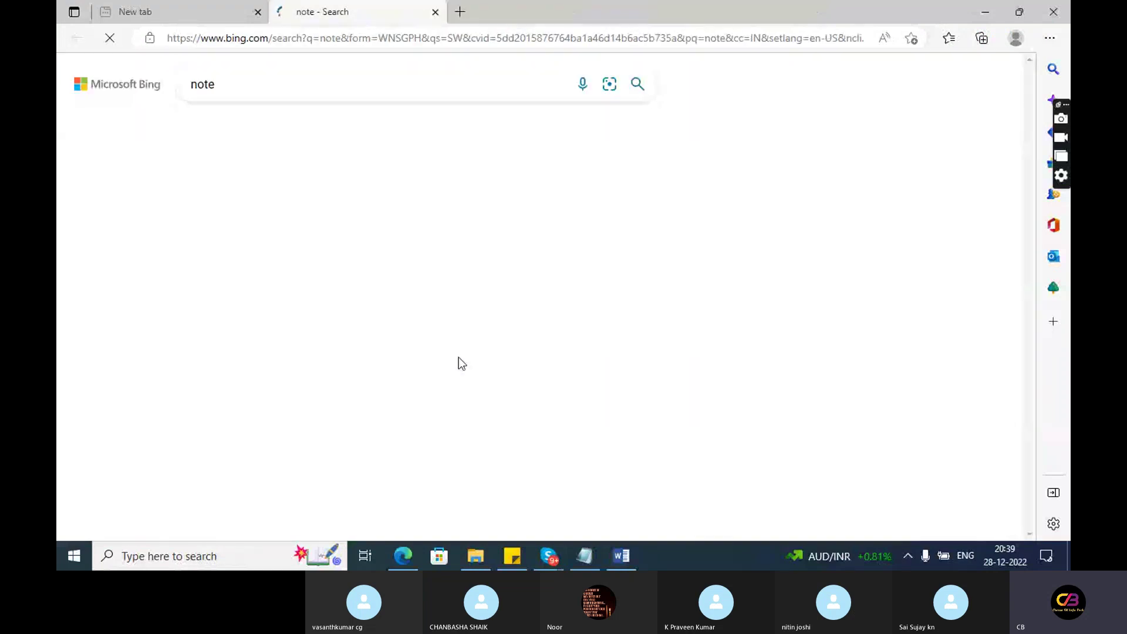
{"action": "left_click", "coordinate": [475, 556]}
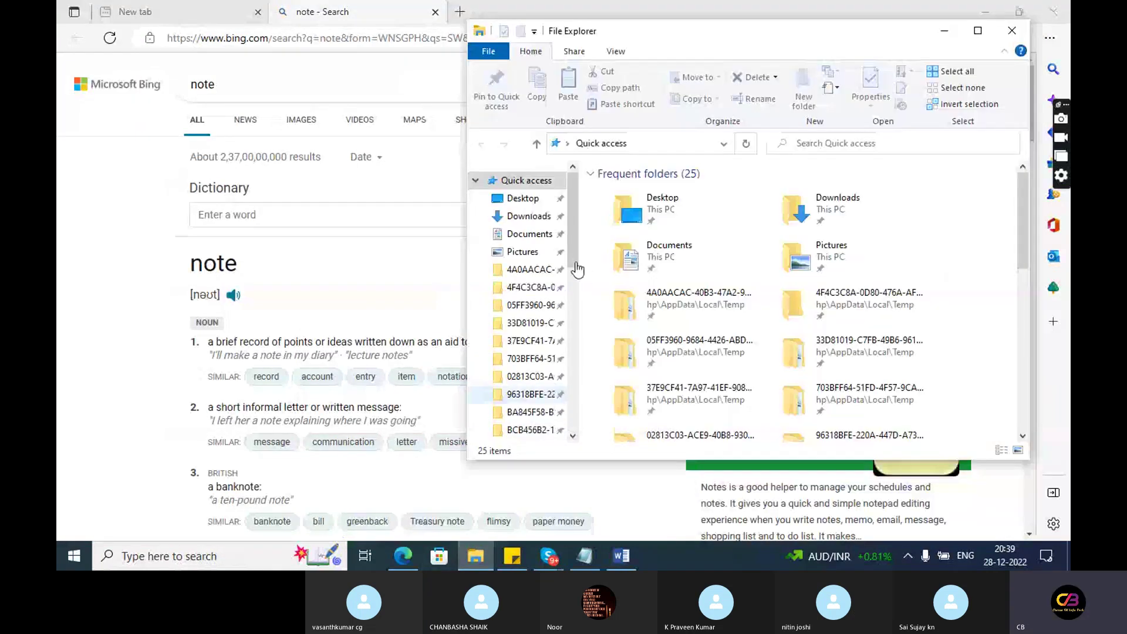
Step: Browse into F:\1.Rea time SAP Materials for interview\Rea time SAP Materials, checking Start from here, Configuration and Interview
{"action": "left_click_drag", "start_coordinate": [574, 259], "coordinate": [574, 431]}
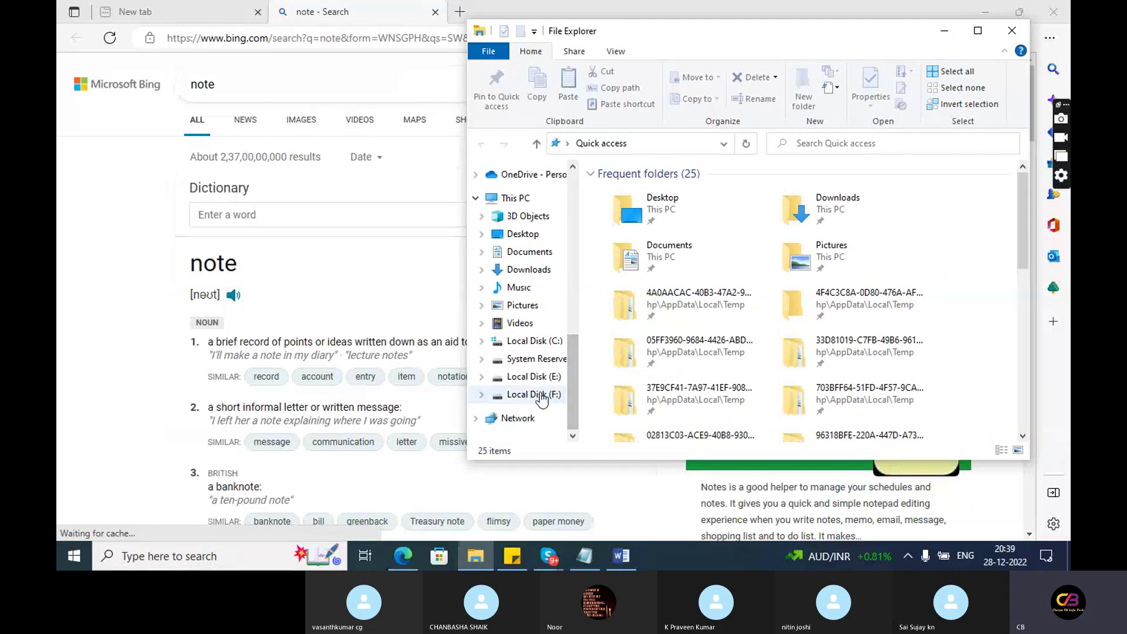
{"action": "left_click", "coordinate": [703, 193]}
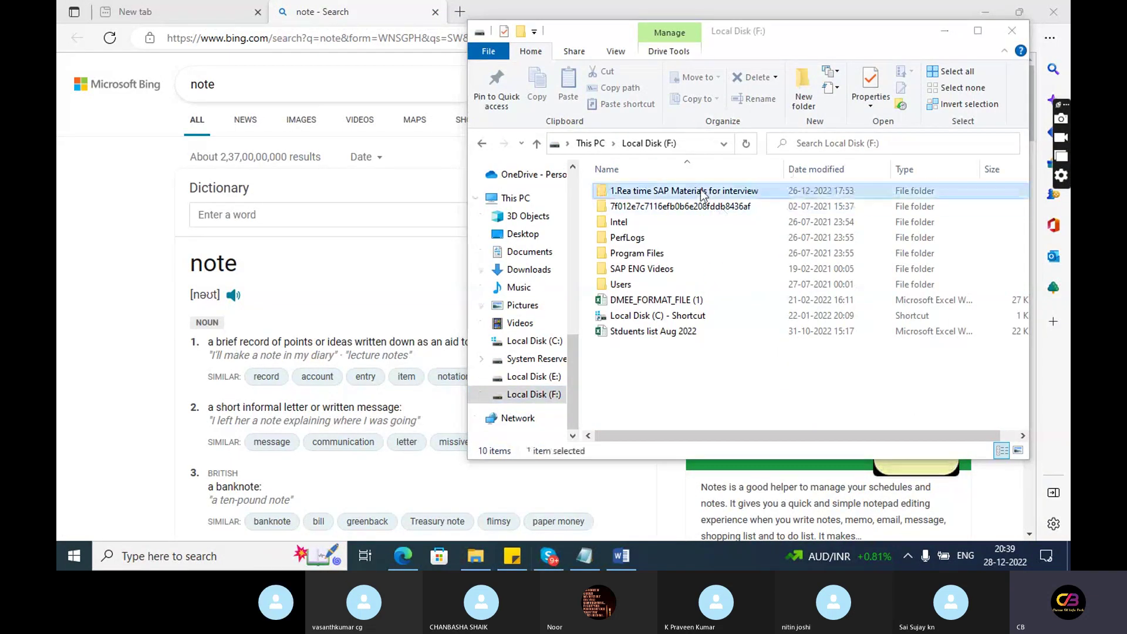
{"action": "double_click", "coordinate": [702, 193]}
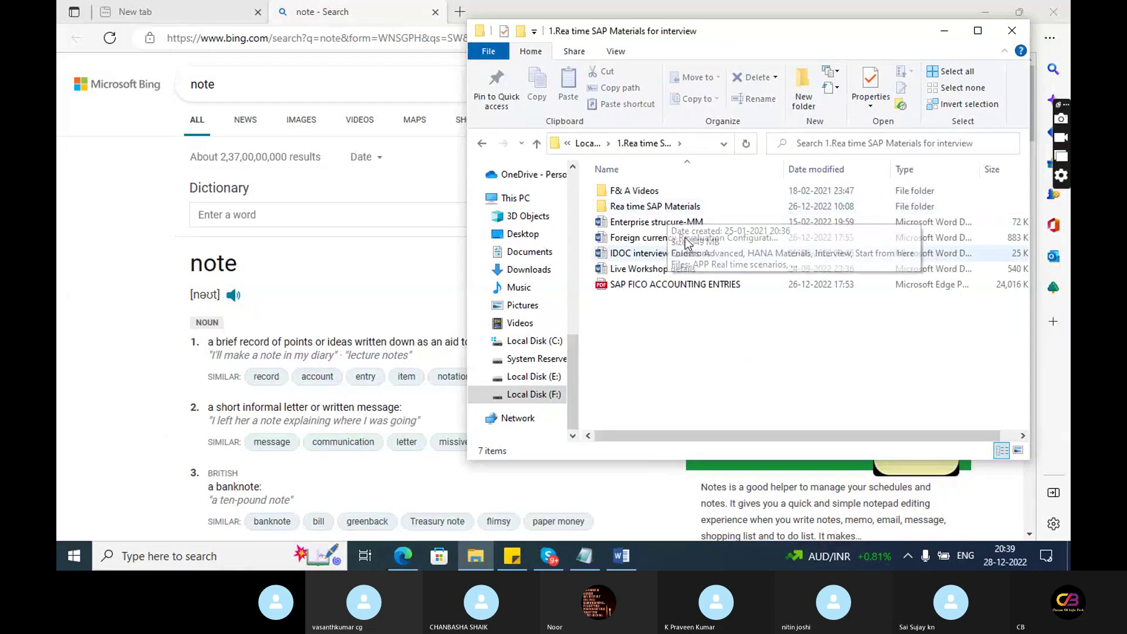
{"action": "double_click", "coordinate": [643, 207]}
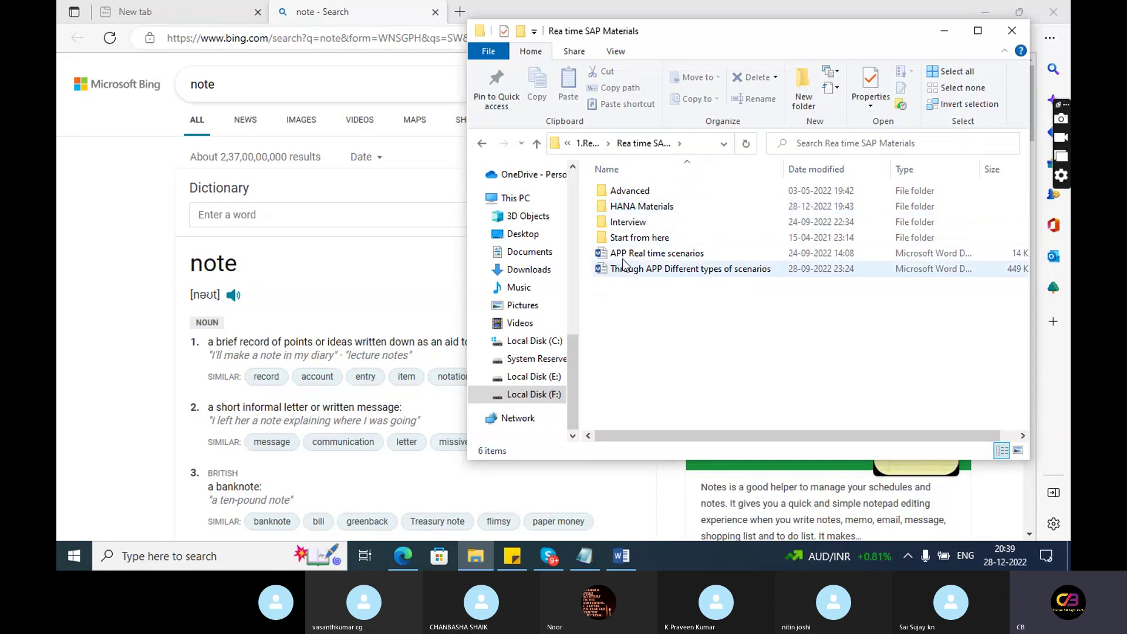
{"action": "double_click", "coordinate": [629, 240]}
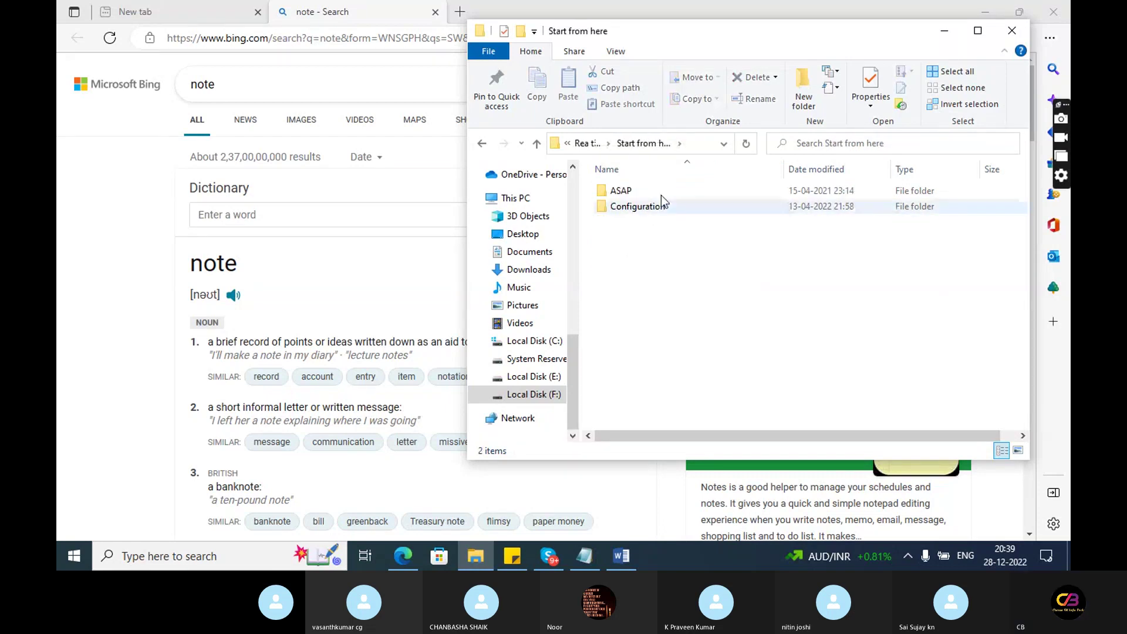
{"action": "double_click", "coordinate": [656, 206]}
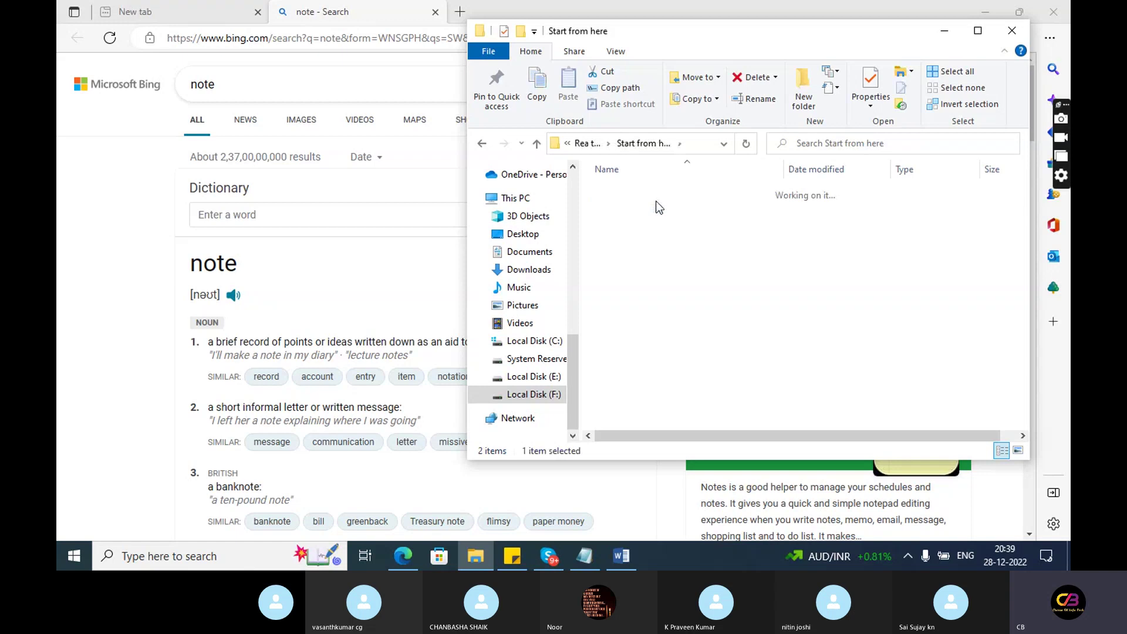
{"action": "left_click", "coordinate": [482, 144]}
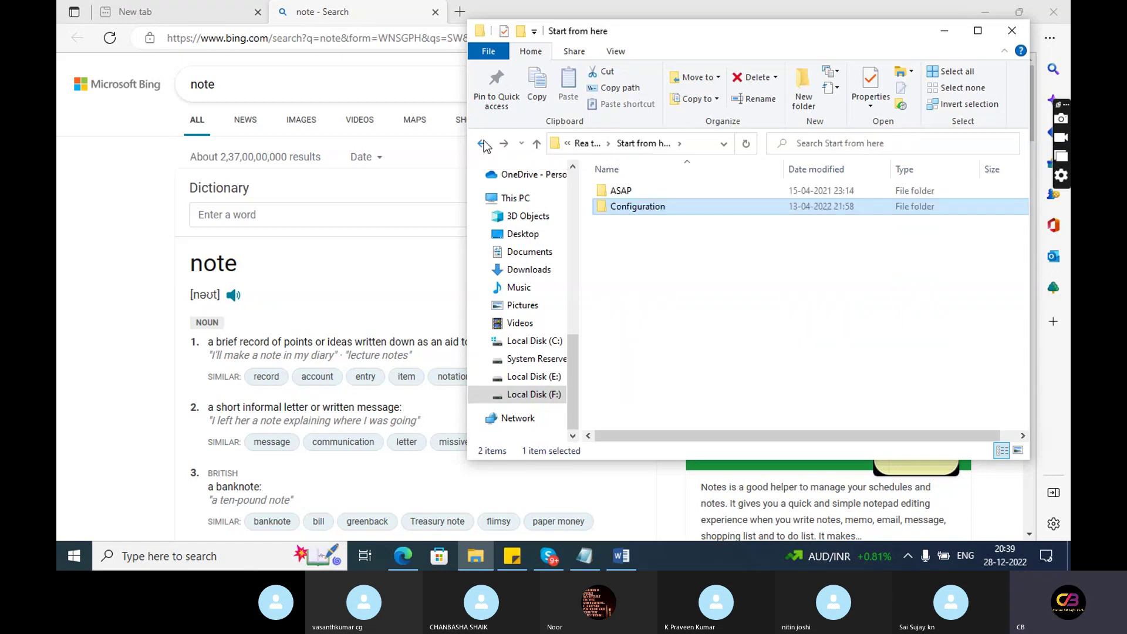
{"action": "left_click", "coordinate": [483, 144]}
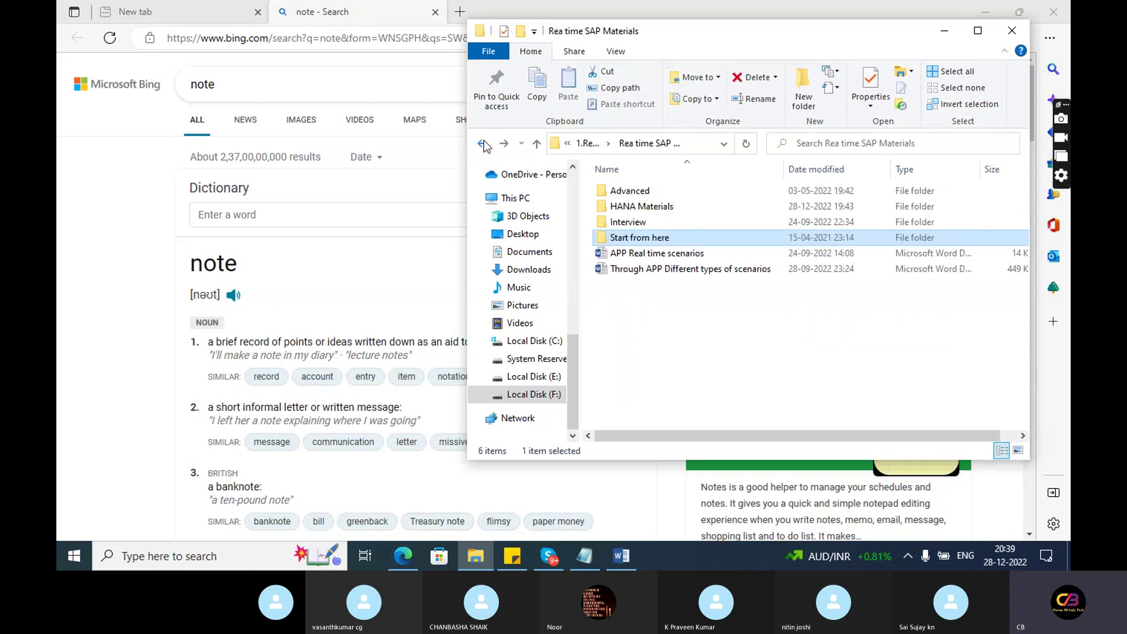
{"action": "double_click", "coordinate": [628, 223]}
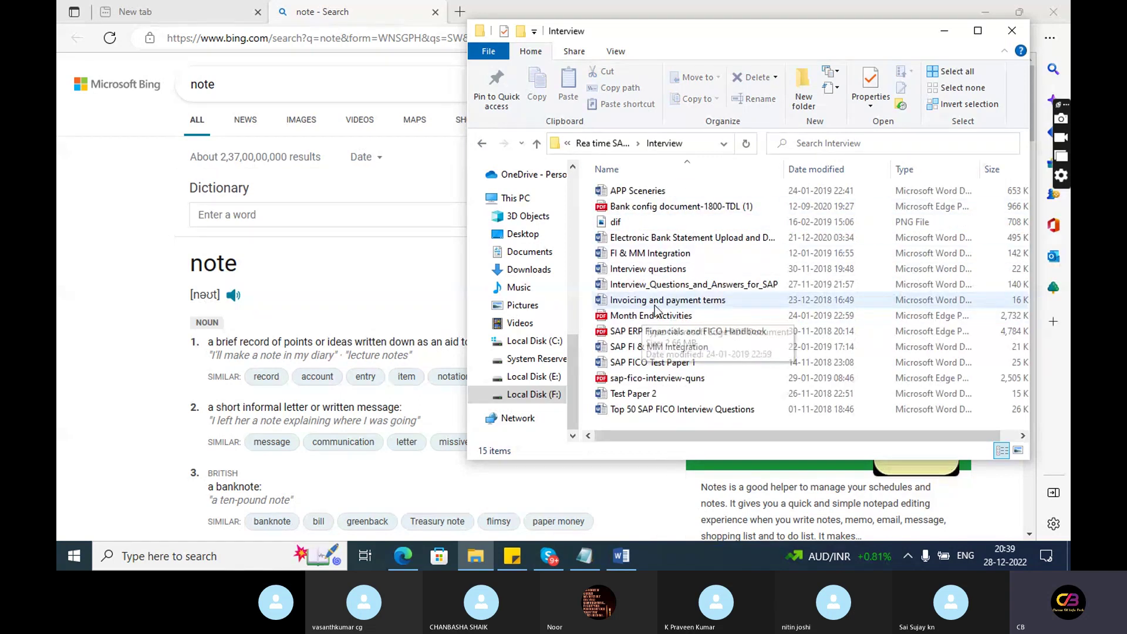
Step: Maximize Explorer, open HANA Materials and select the New asset accounting features document
{"action": "left_click", "coordinate": [977, 31]}
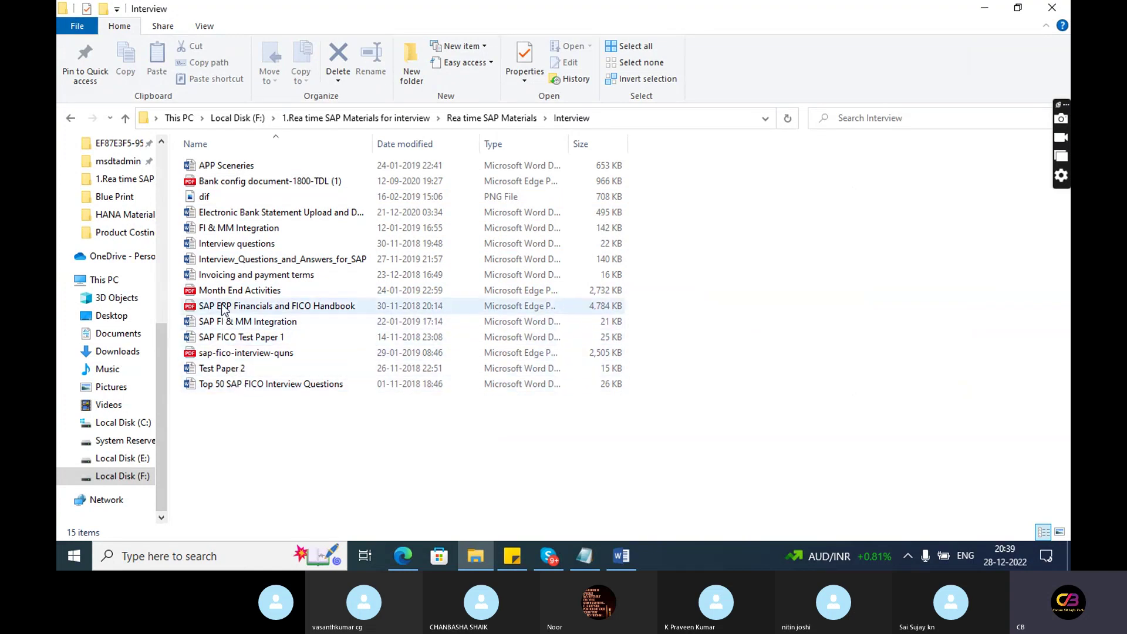
{"action": "left_click", "coordinate": [71, 120]}
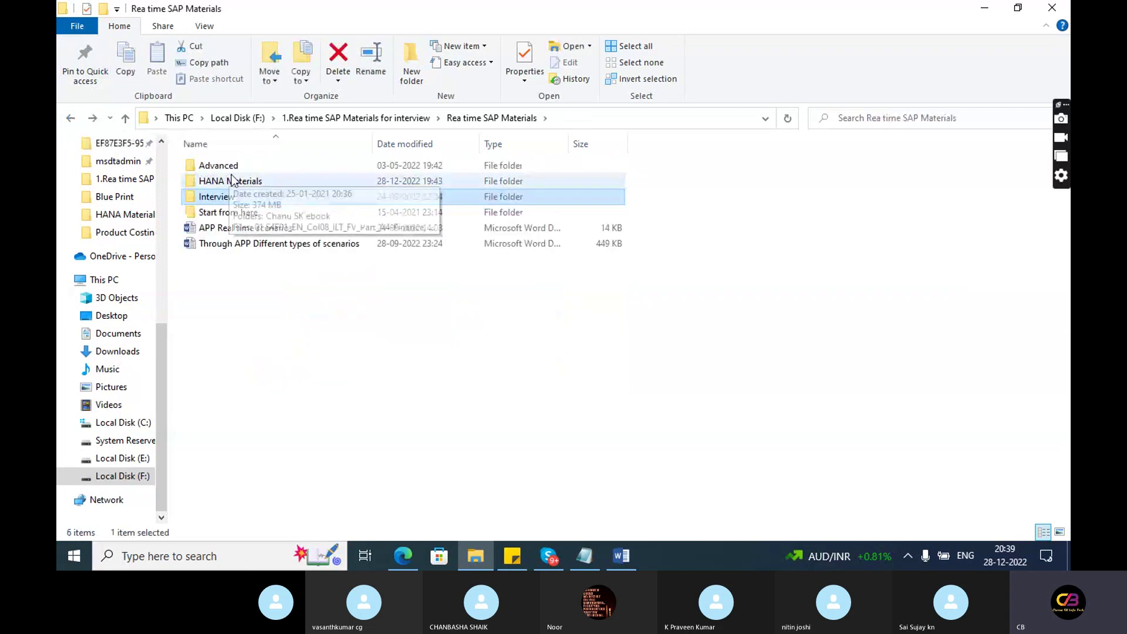
{"action": "double_click", "coordinate": [233, 180]}
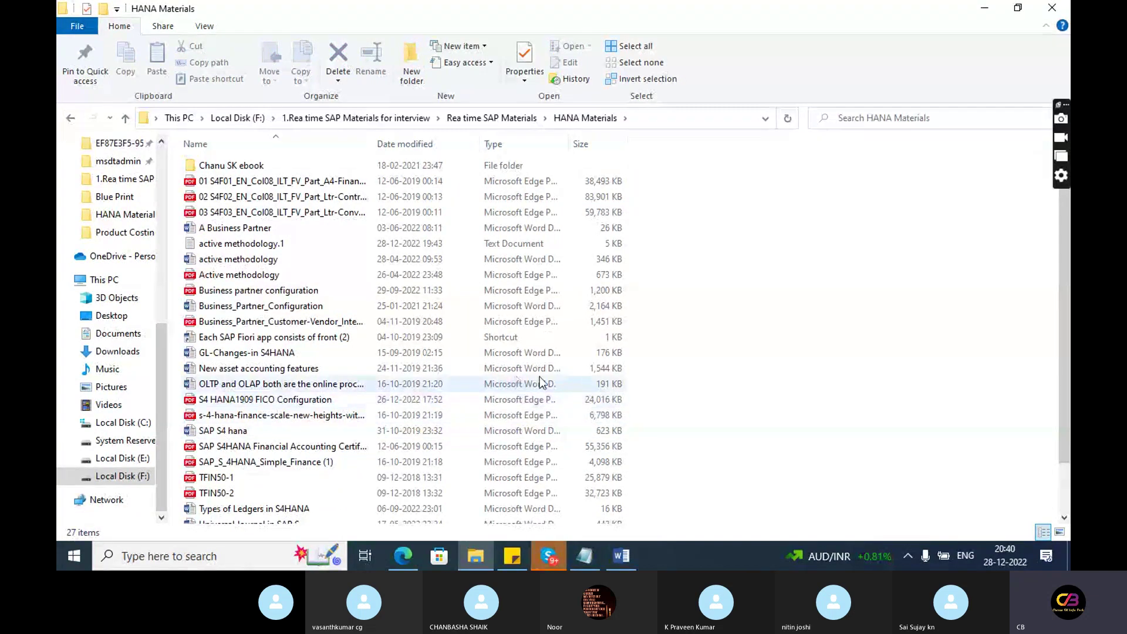
{"action": "left_click_drag", "start_coordinate": [1067, 296], "coordinate": [1069, 348]}
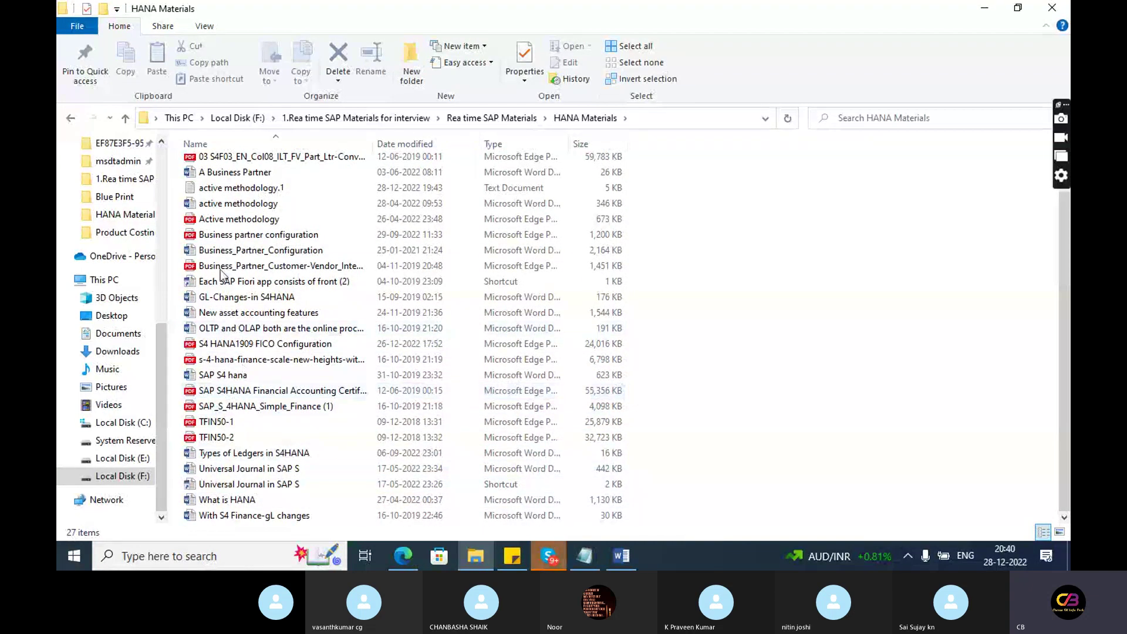
{"action": "left_click", "coordinate": [242, 316]}
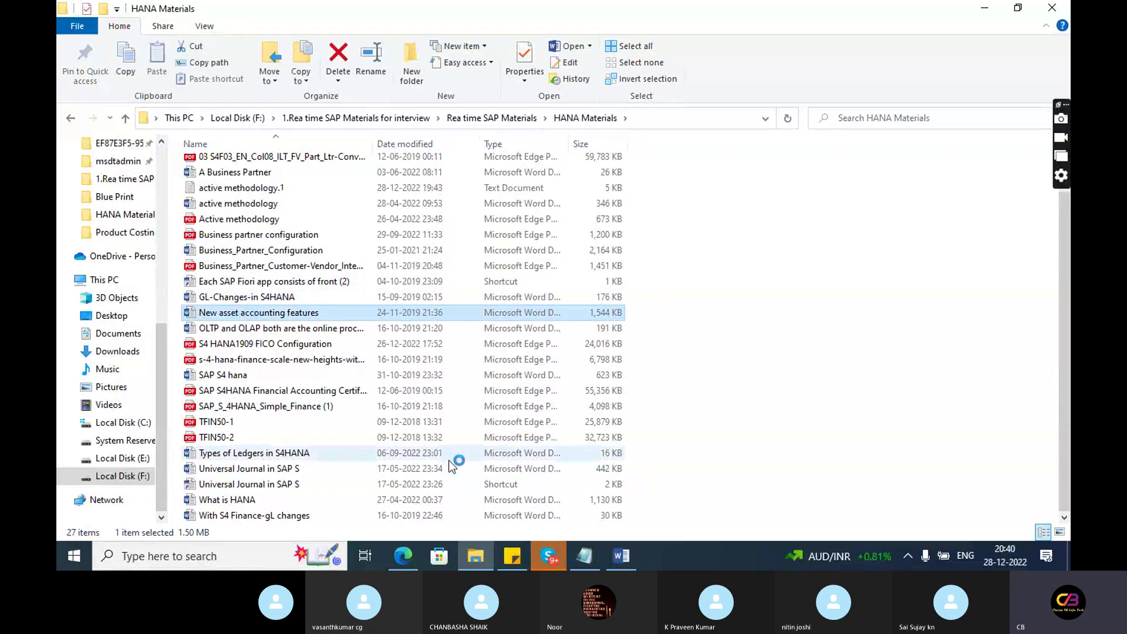
Step: Open the Run dialog from Windows search and launch MSTSC (Remote Desktop Connection)
{"action": "left_click", "coordinate": [223, 555]}
{"action": "type", "text": "run"}
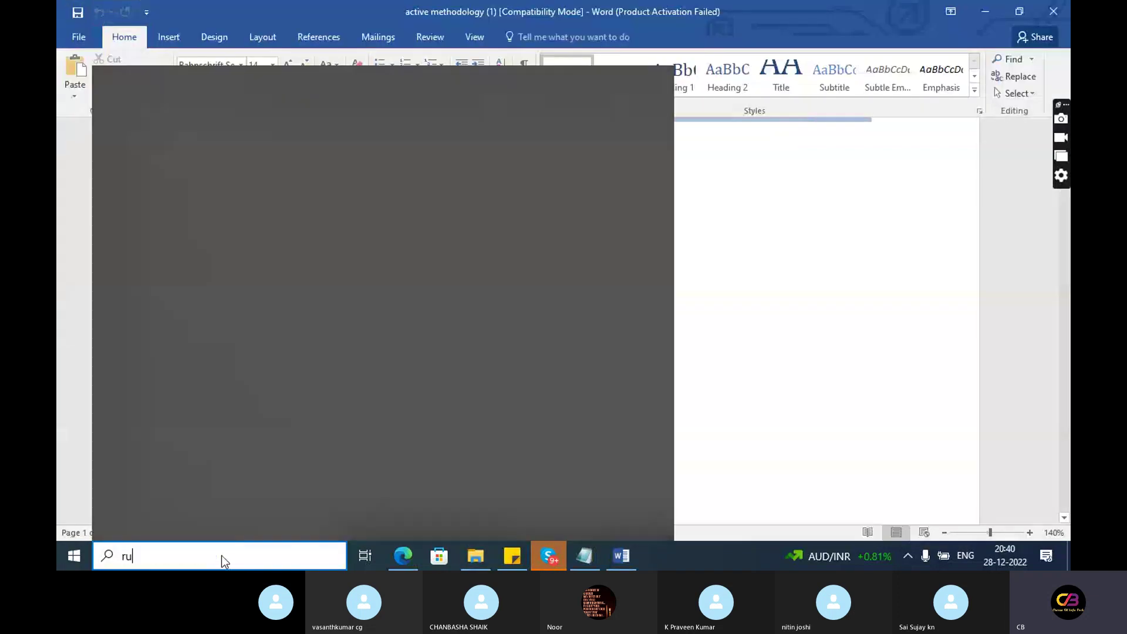
{"action": "key", "text": "Return"}
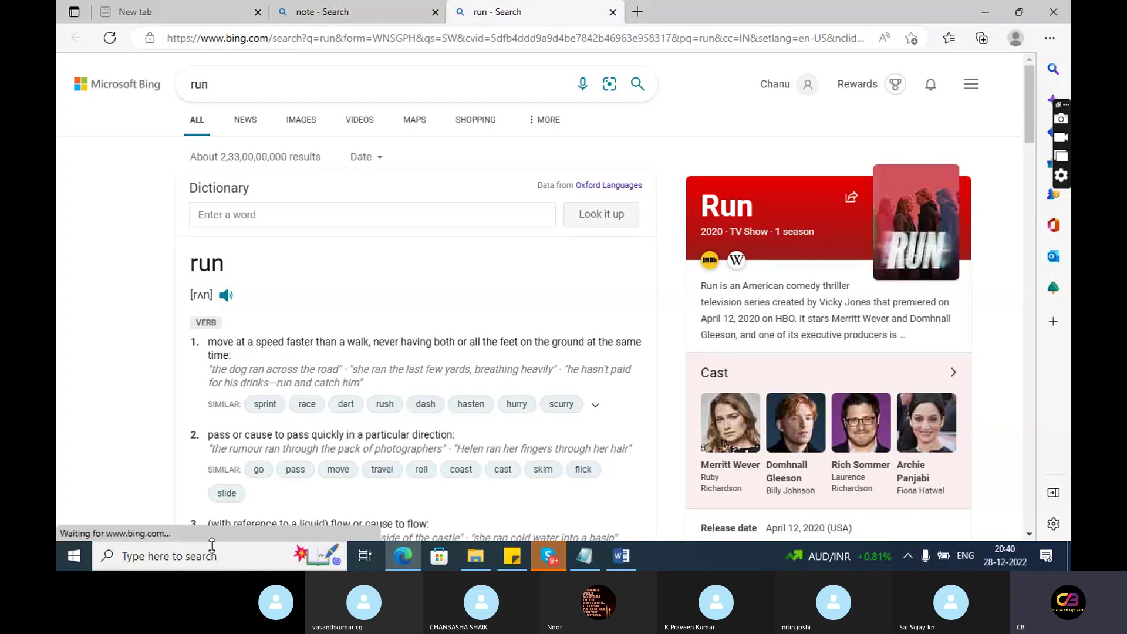
{"action": "left_click", "coordinate": [203, 561]}
{"action": "type", "text": "run"}
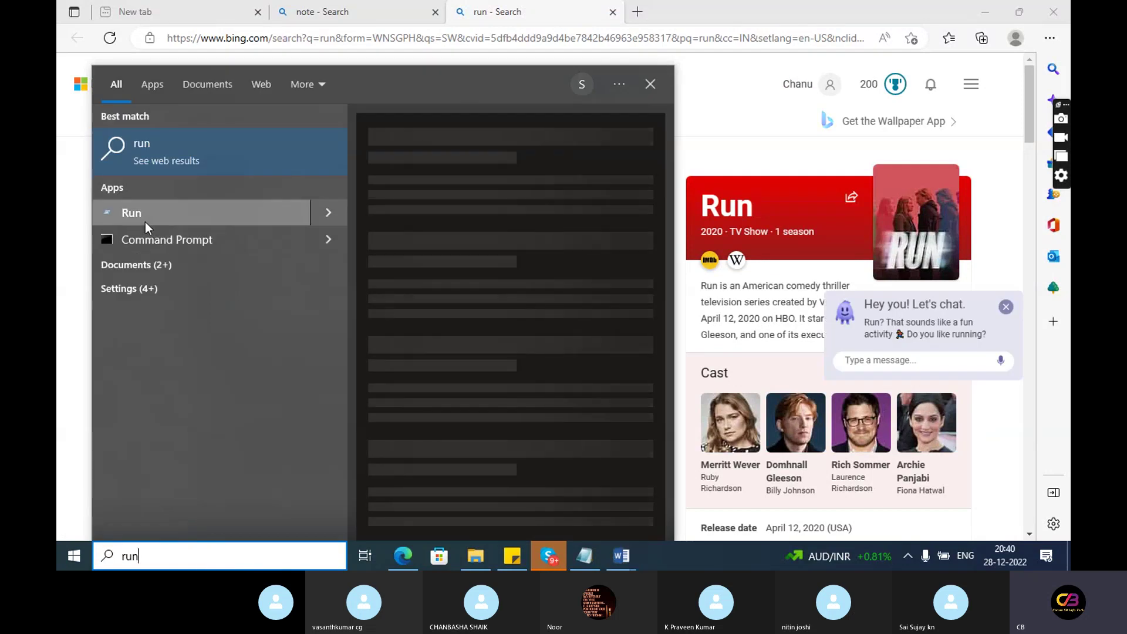
{"action": "left_click", "coordinate": [146, 221]}
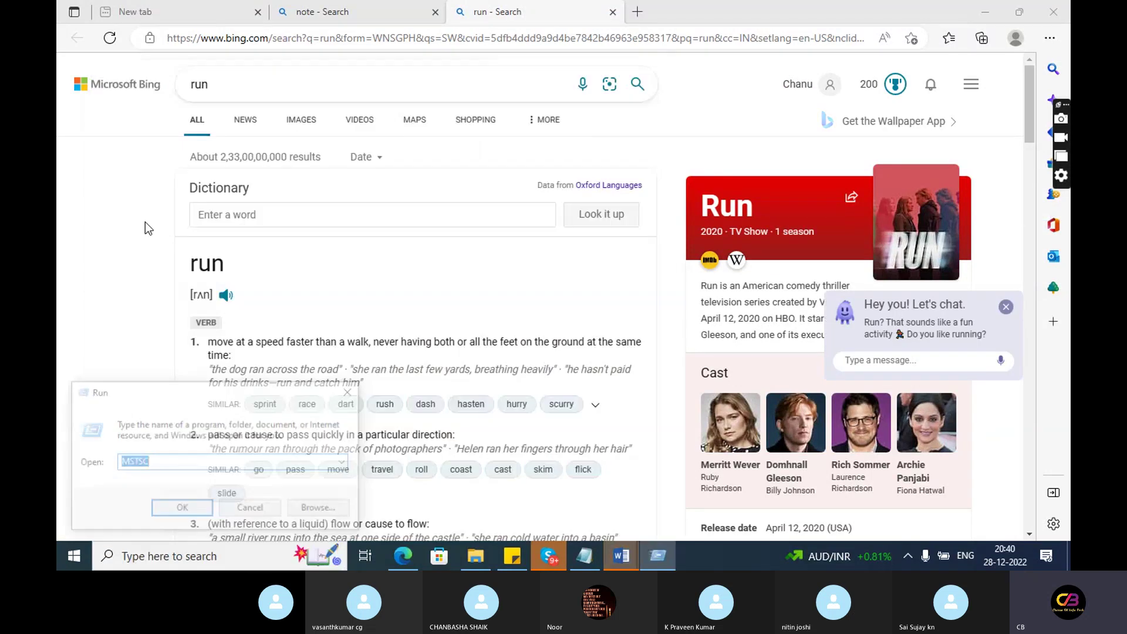
{"action": "left_click", "coordinate": [192, 508]}
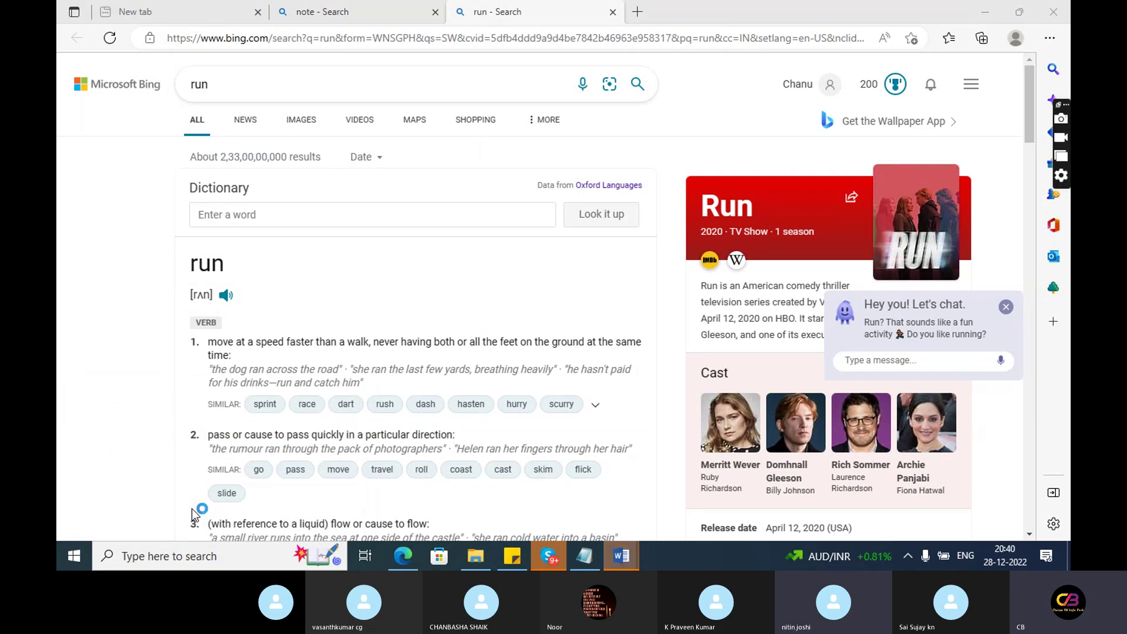
{"action": "left_click", "coordinate": [625, 255]}
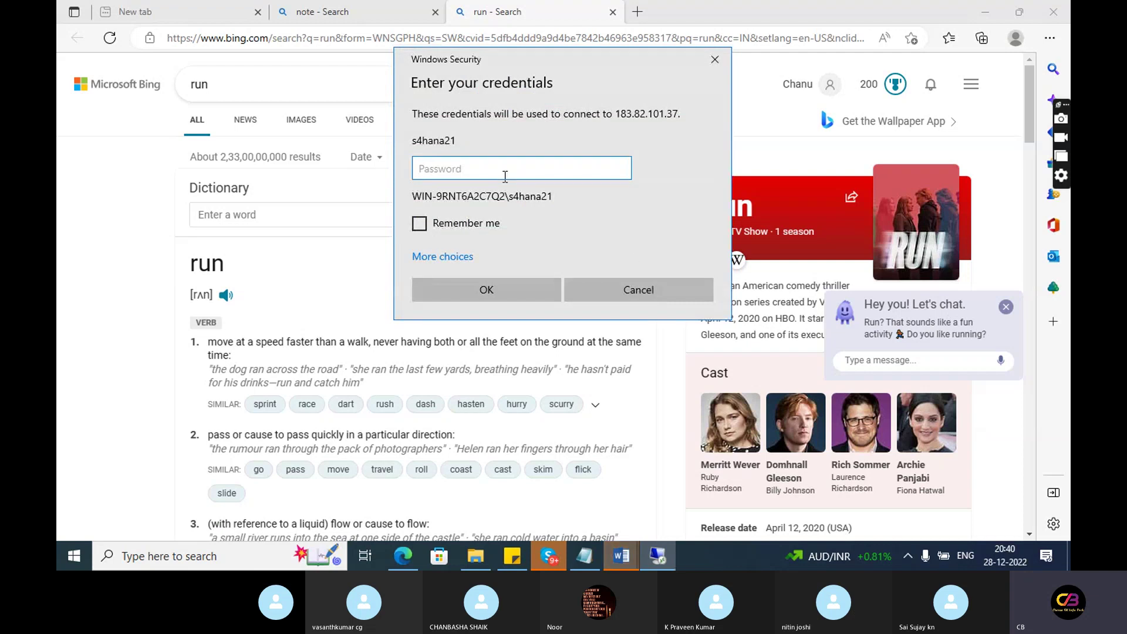
{"action": "type", "text": "••"}
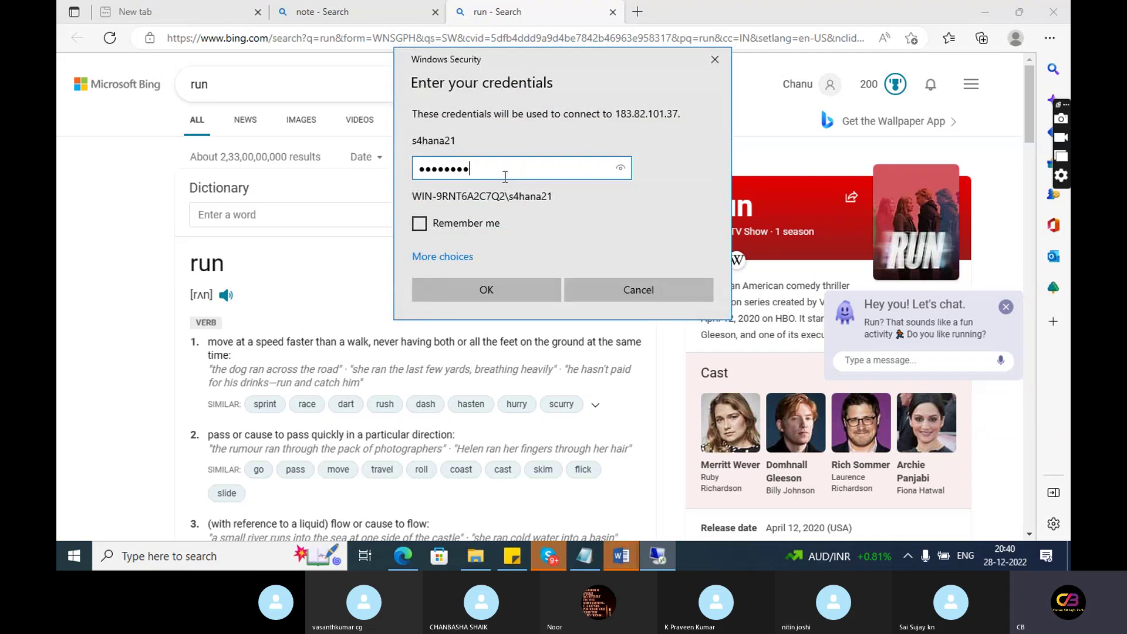
{"action": "type", "text": "••••••"}
{"action": "left_click", "coordinate": [459, 292]}
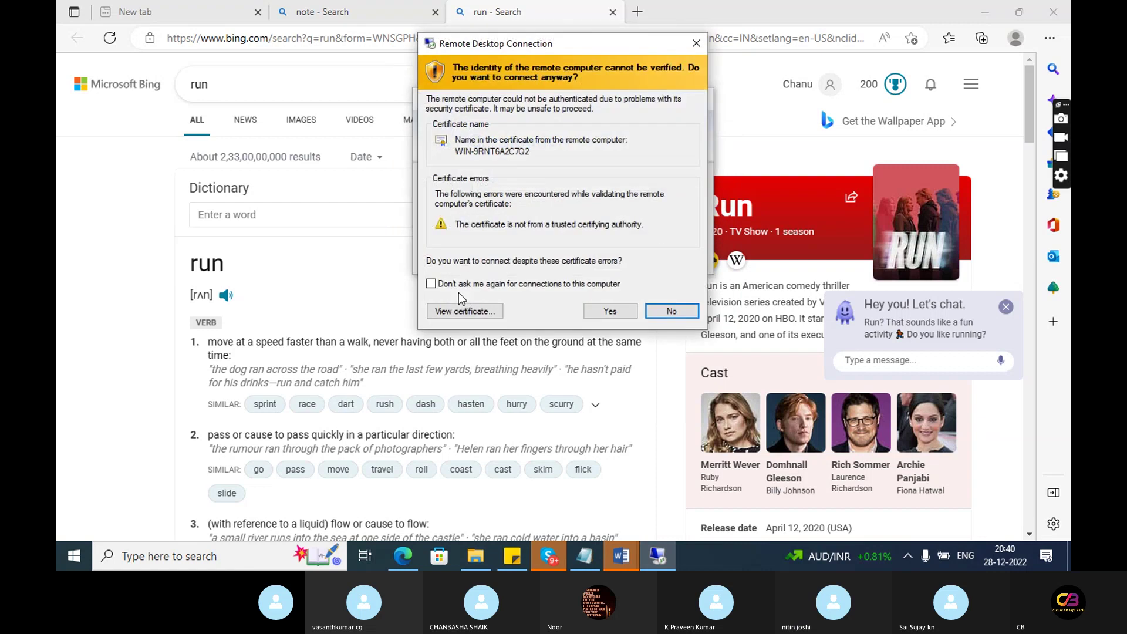
{"action": "left_click", "coordinate": [600, 308]}
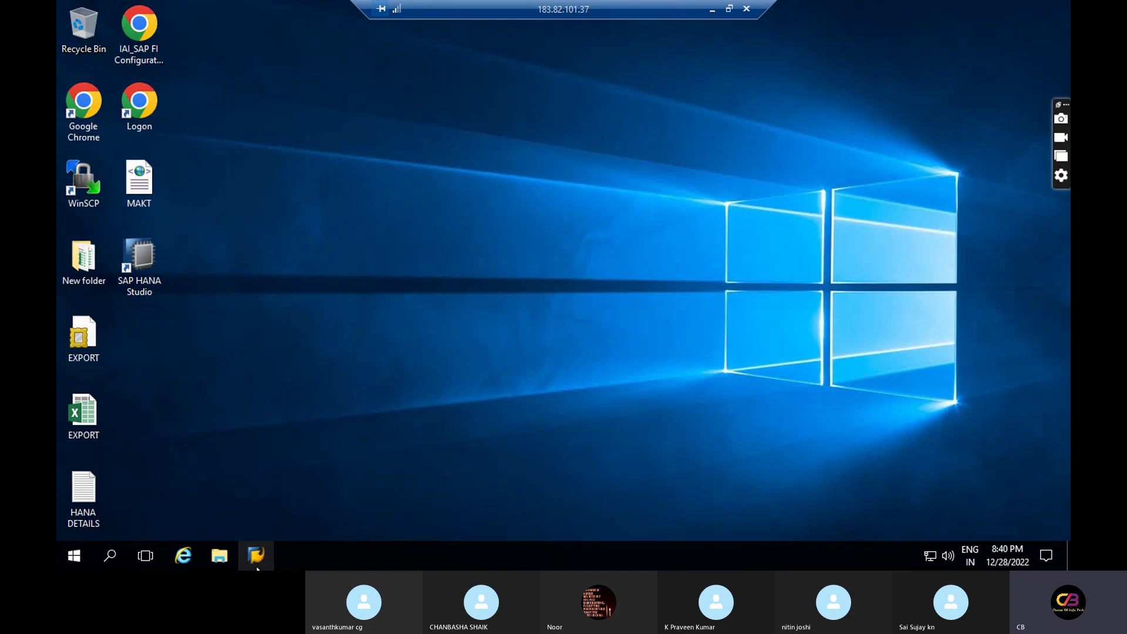
Step: Launch SAP Logon and log on to client 800 with the saved user name and stored password
{"action": "left_click", "coordinate": [257, 567]}
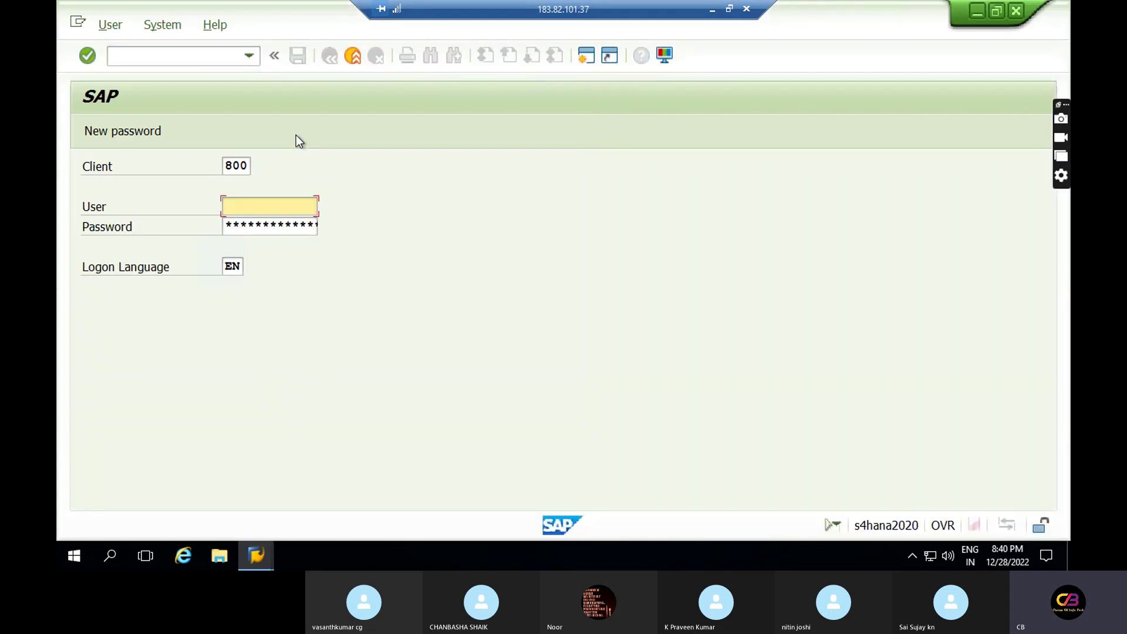
{"action": "left_click", "coordinate": [258, 210]}
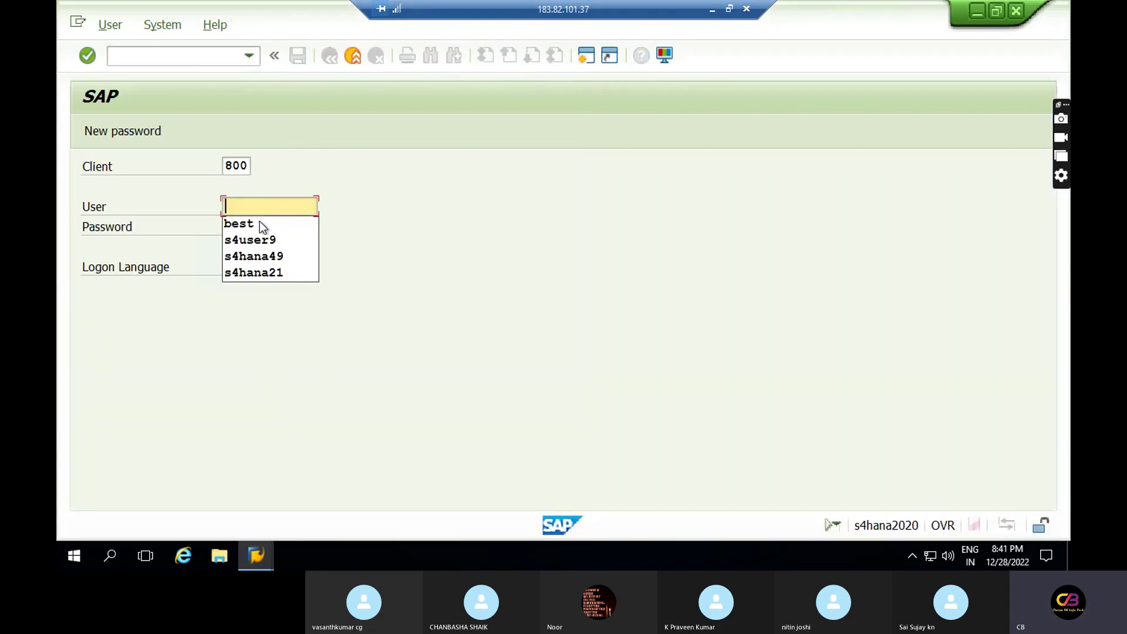
{"action": "left_click", "coordinate": [262, 225]}
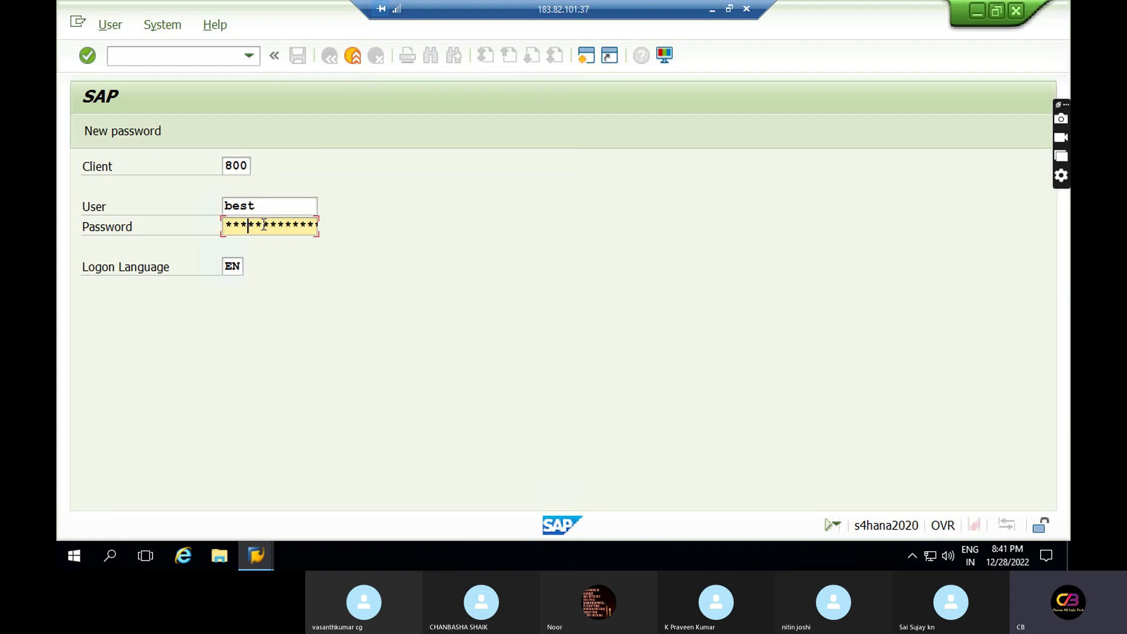
{"action": "key", "text": "Right"}
{"action": "key", "text": "Right"}
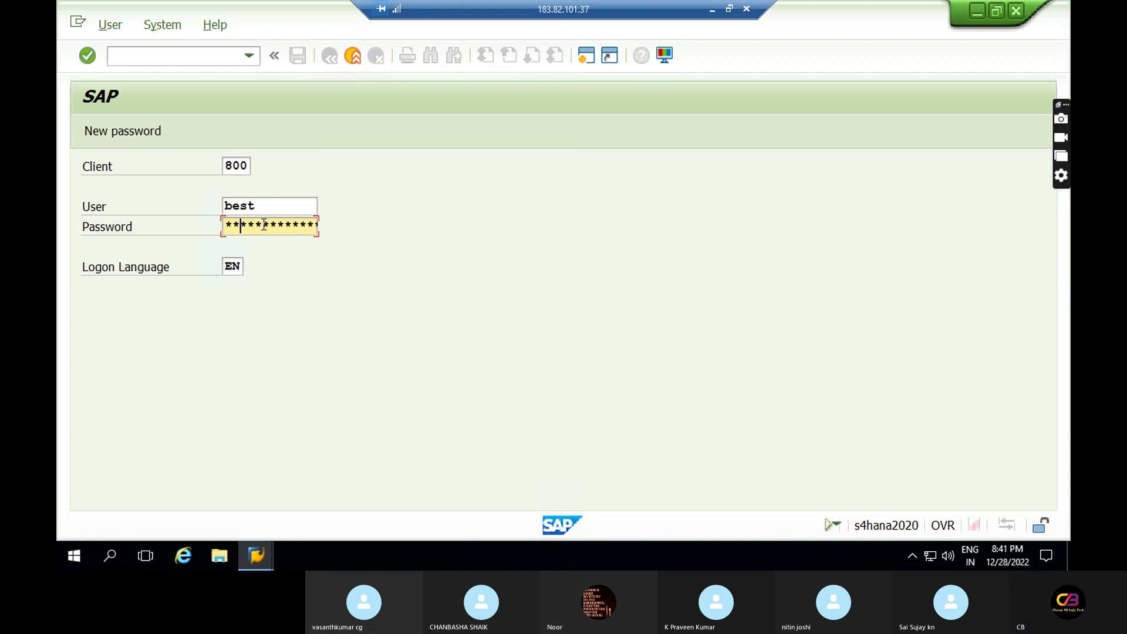
{"action": "key", "text": "Right"}
{"action": "key", "text": "Right"}
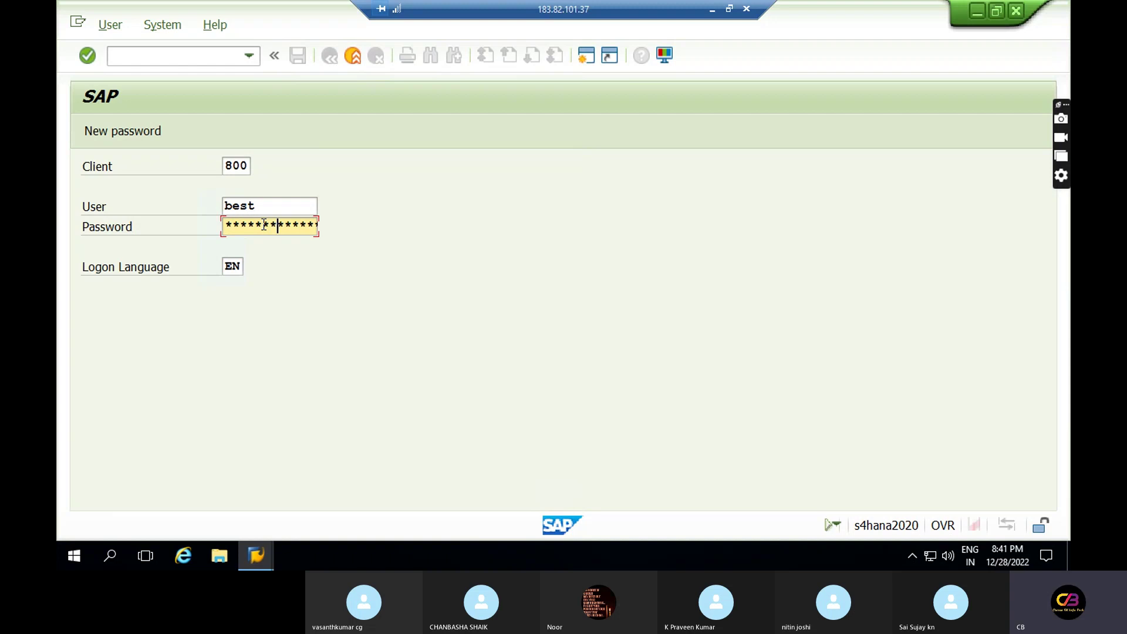
{"action": "key", "text": "Return"}
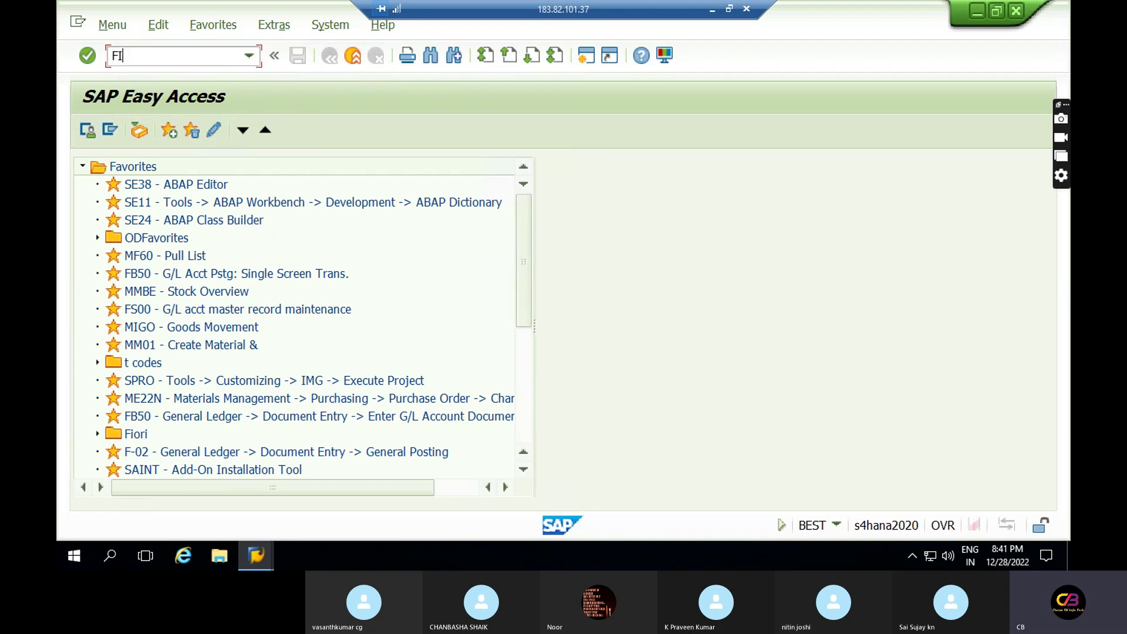
Step: Start transaction FINSC_LEDGER, dismiss the consistency check, and show the transaction code in the status bar
{"action": "type", "text": "NSC_LE"}
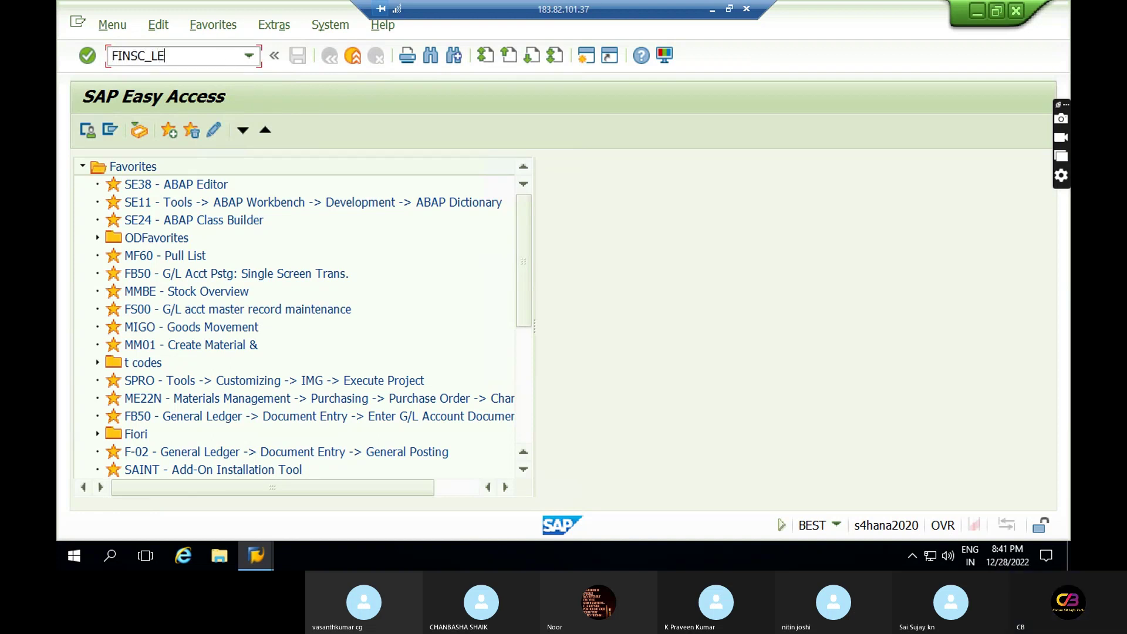
{"action": "type", "text": "DGER"}
{"action": "key", "text": "Return"}
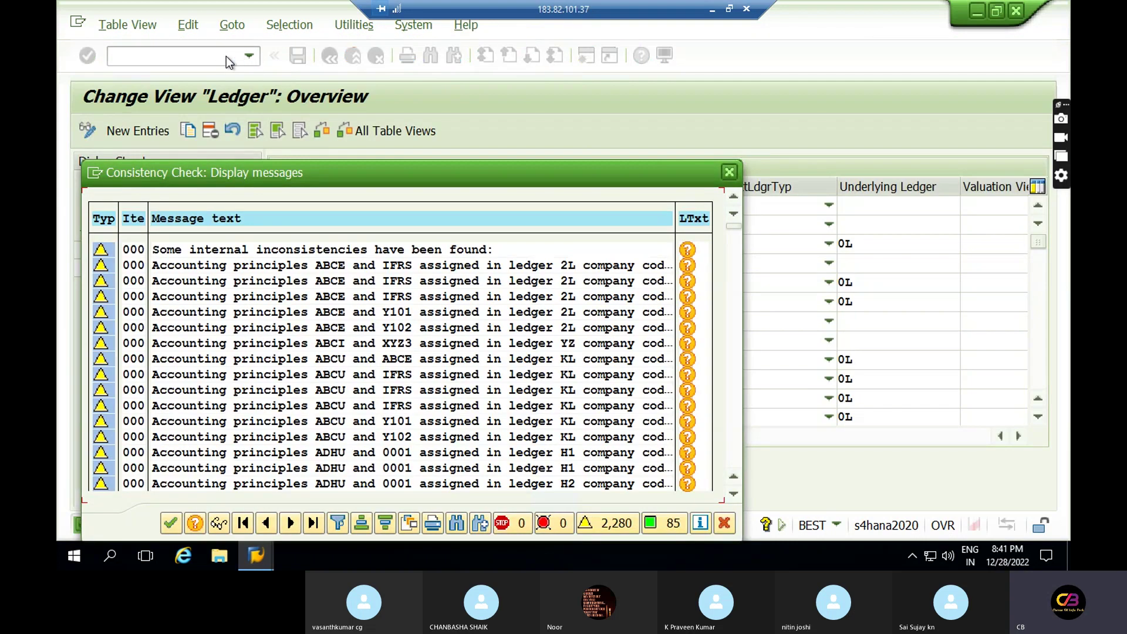
{"action": "left_click", "coordinate": [176, 520]}
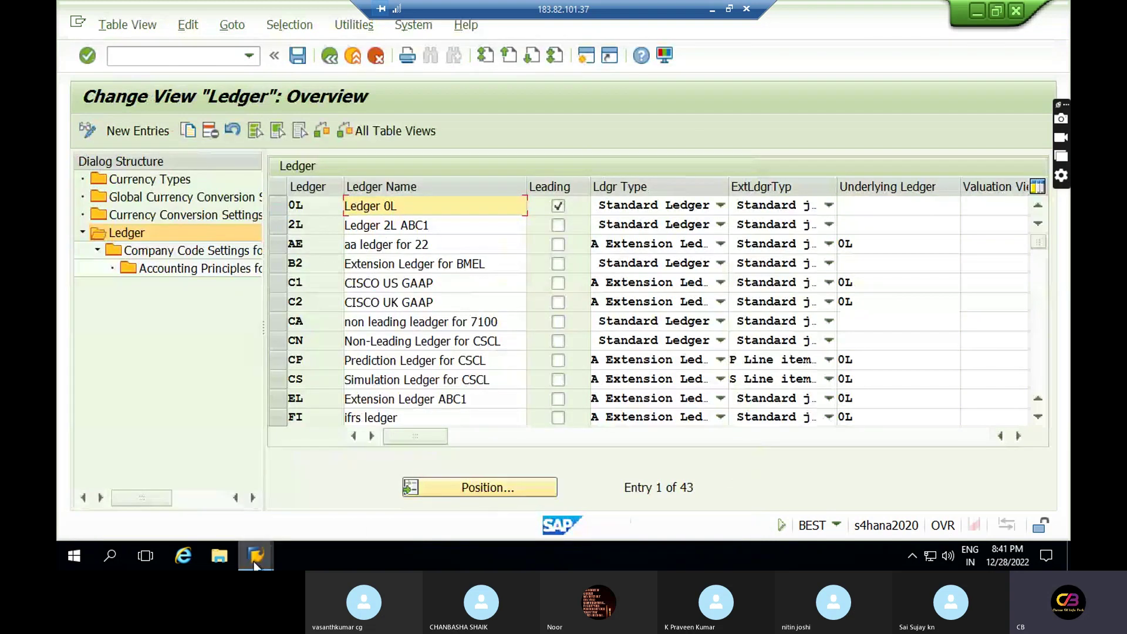
{"action": "mouse_move", "coordinate": [255, 555]}
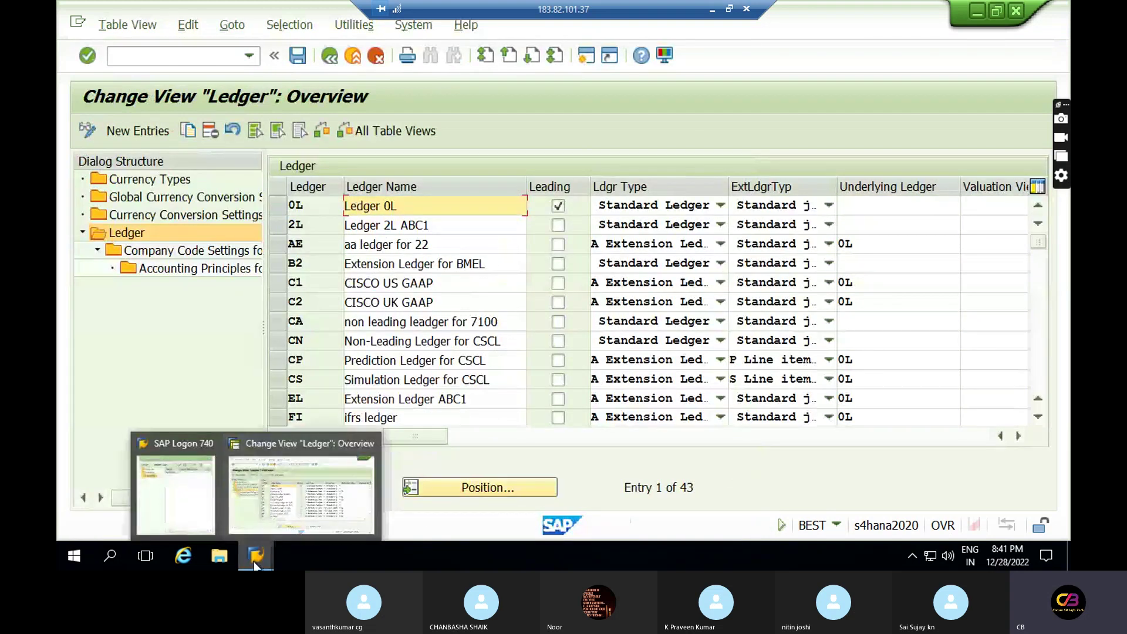
{"action": "left_click", "coordinate": [834, 524]}
{"action": "left_click", "coordinate": [970, 442]}
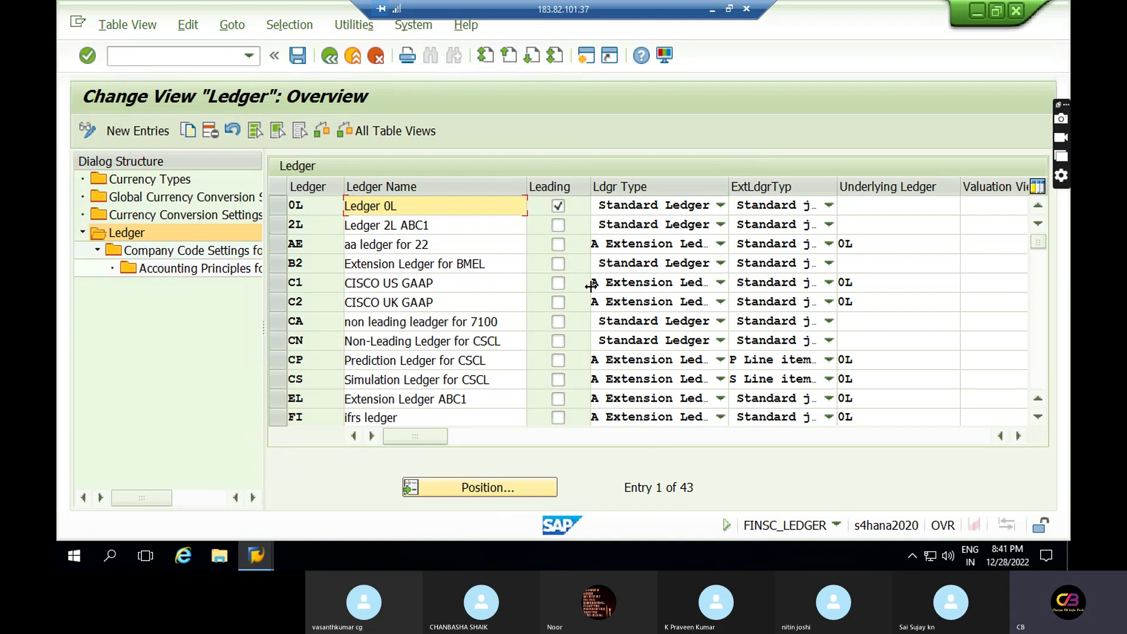
Step: Inspect ledgers 0L, 2L, C1's underlying ledger and extension ledger B2 in the Ledger overview
{"action": "left_click", "coordinate": [281, 203]}
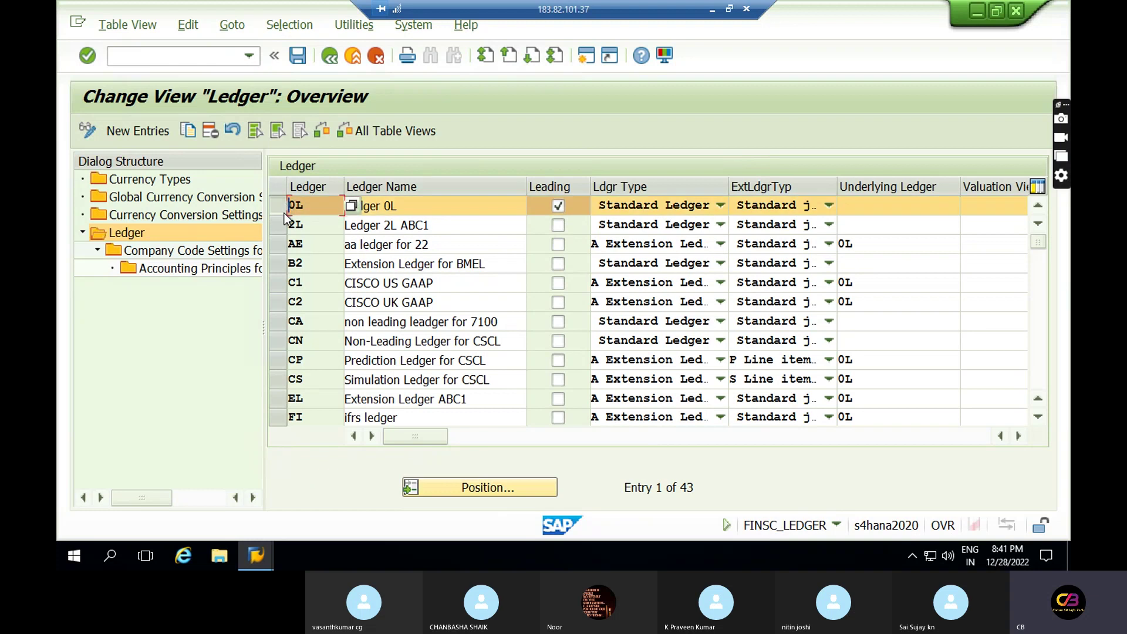
{"action": "left_click", "coordinate": [283, 226]}
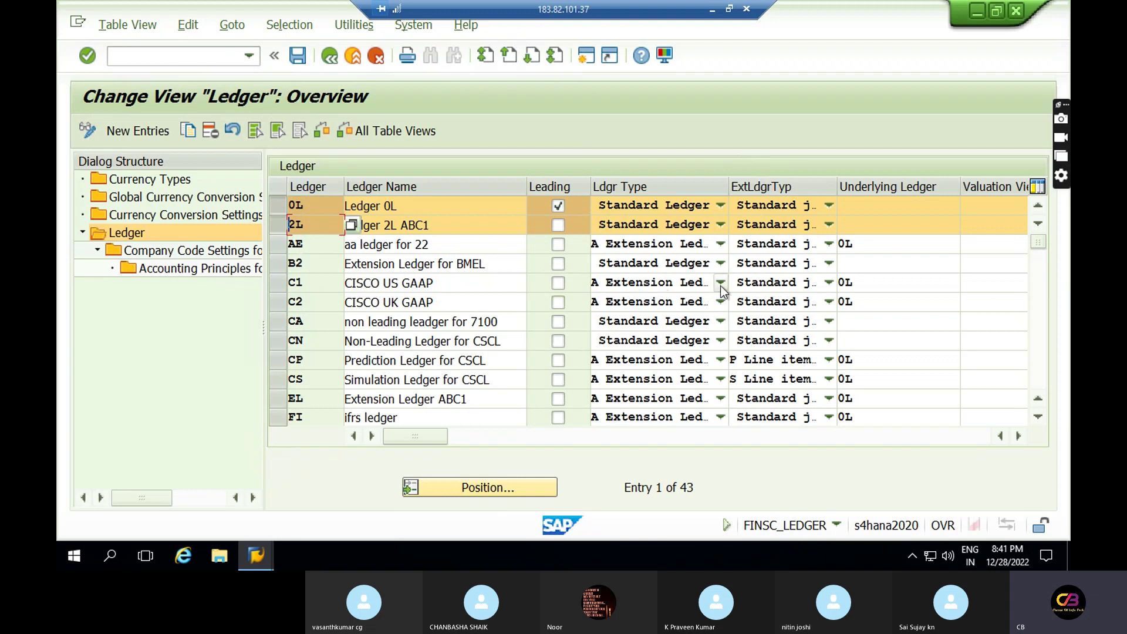
{"action": "left_click", "coordinate": [867, 281]}
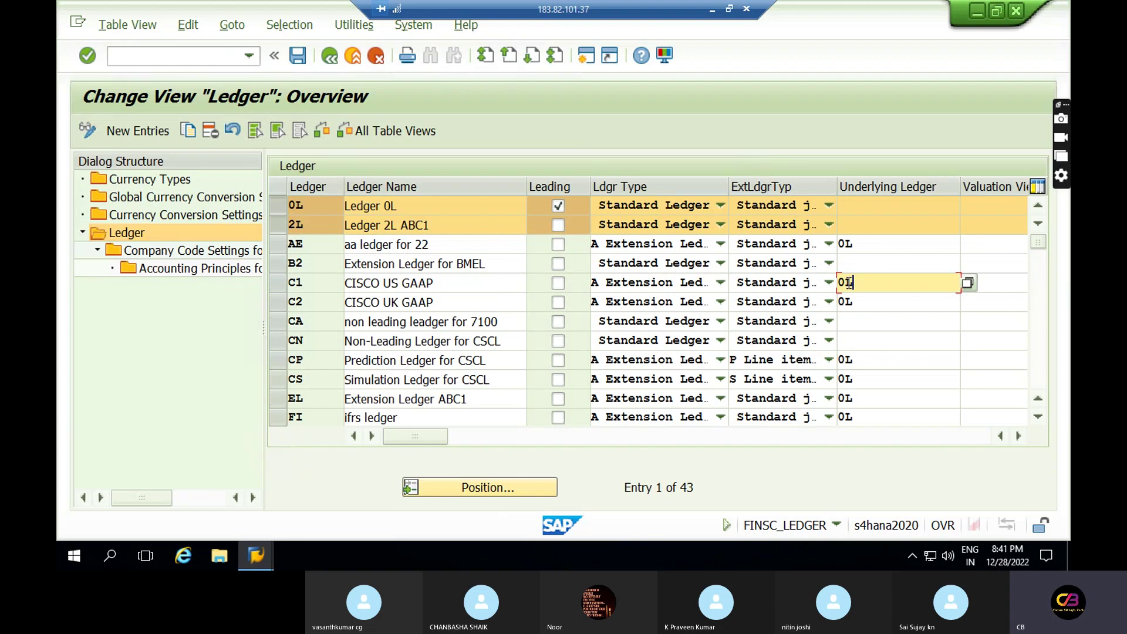
{"action": "left_click", "coordinate": [270, 267]}
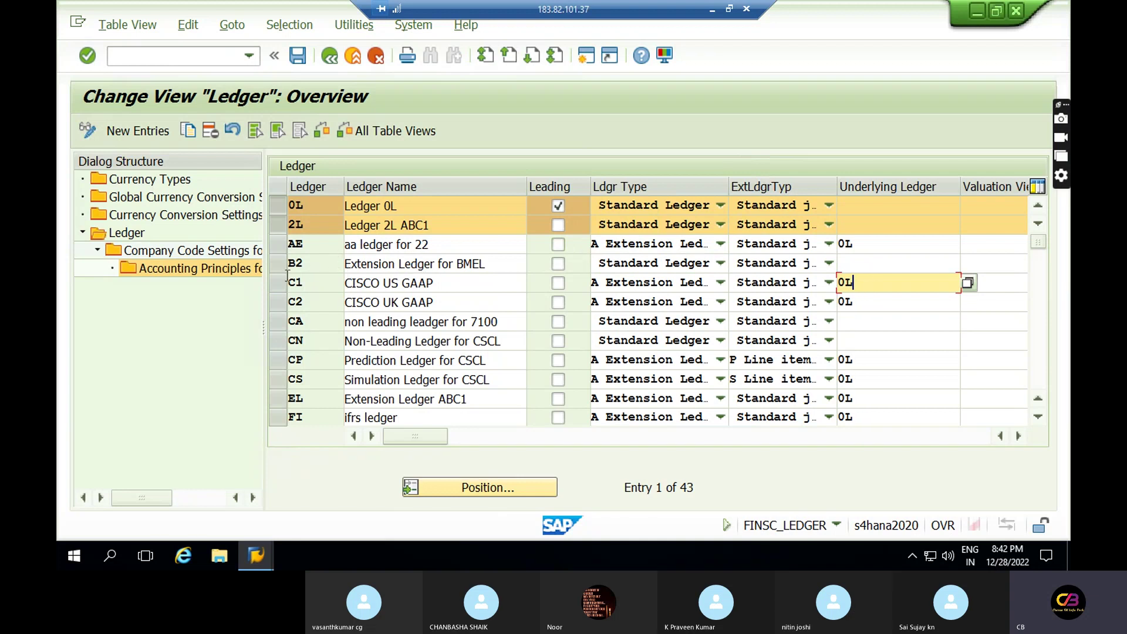
{"action": "left_click", "coordinate": [277, 265]}
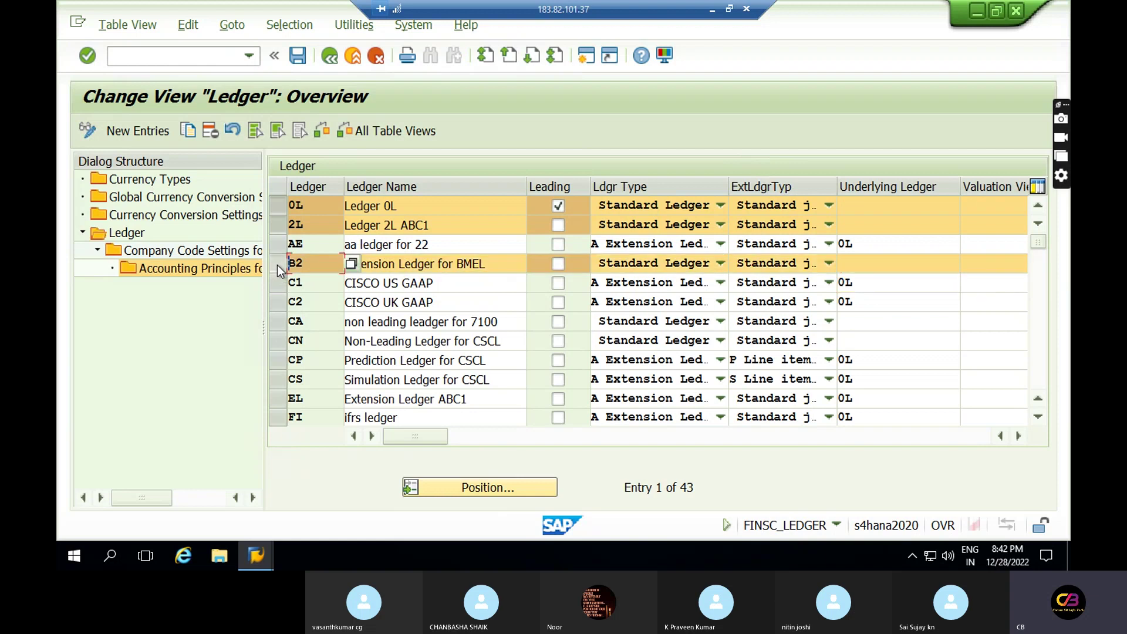
{"action": "left_click", "coordinate": [220, 339]}
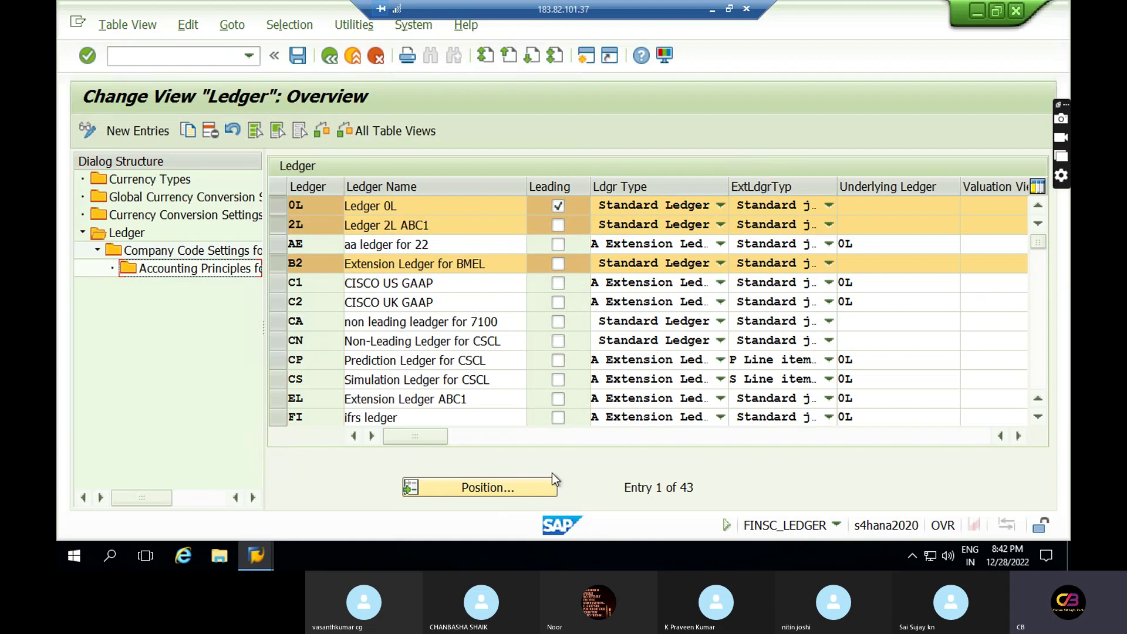
Step: Check the ledgers' accounting principles (2L: ABCE, C1: CIUS), then open the Currency Types overview
{"action": "left_click", "coordinate": [800, 439]}
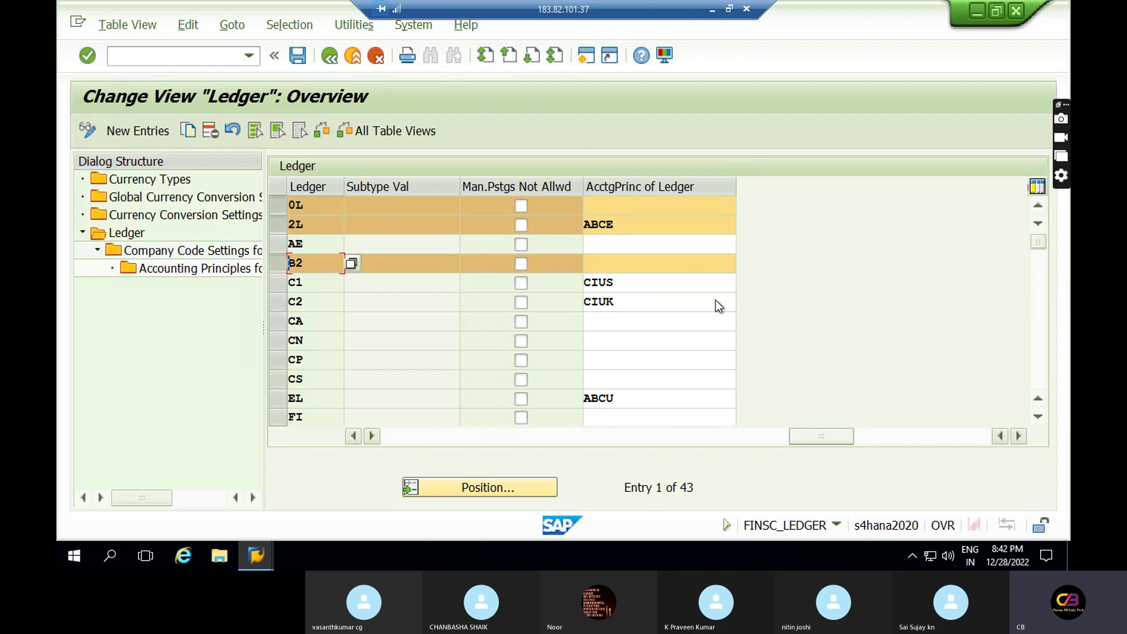
{"action": "double_click", "coordinate": [640, 224]}
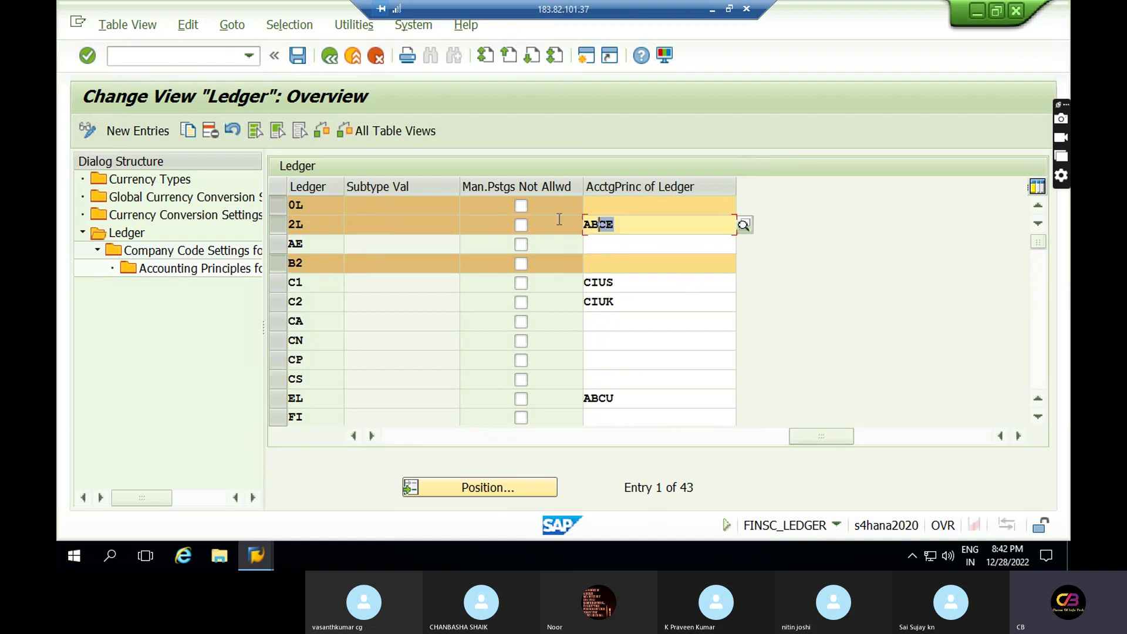
{"action": "double_click", "coordinate": [622, 280]}
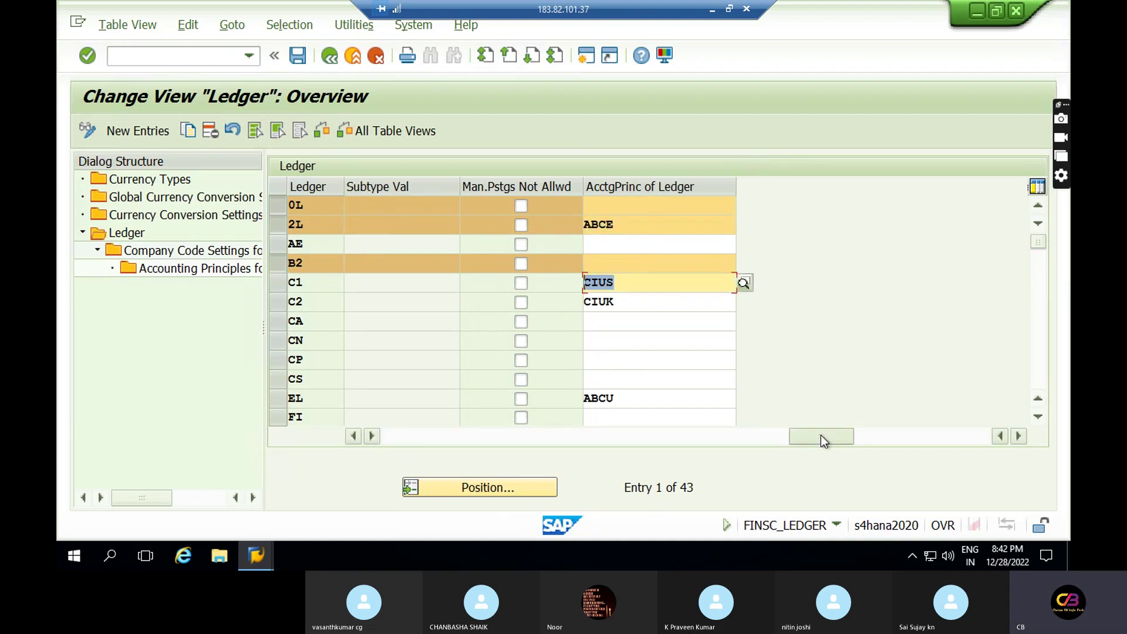
{"action": "left_click_drag", "start_coordinate": [820, 435], "coordinate": [367, 439]}
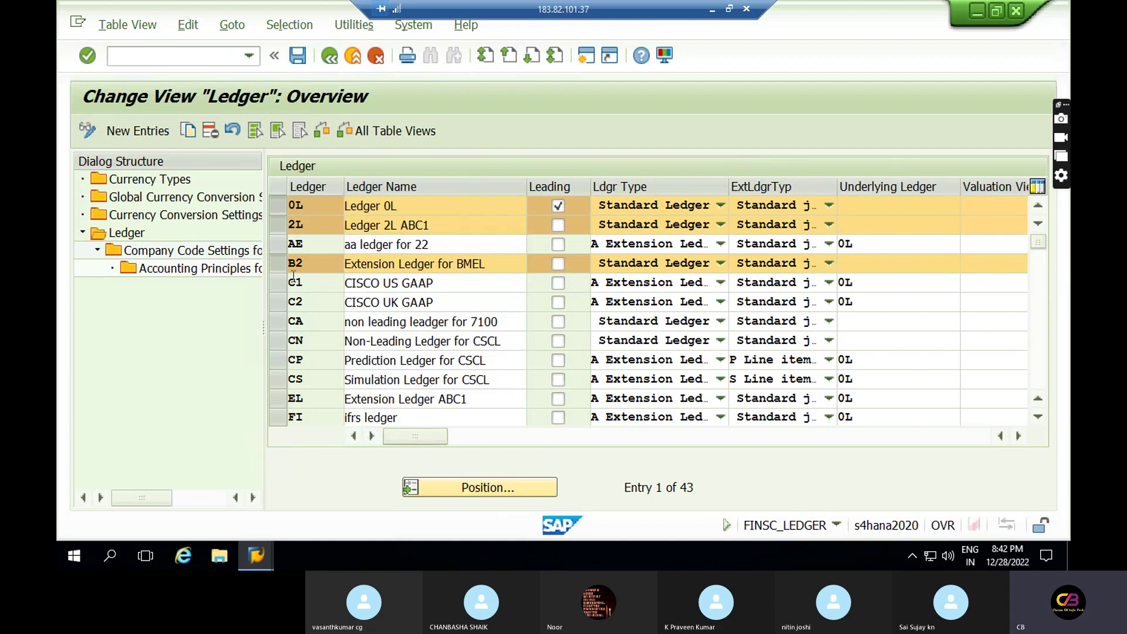
{"action": "double_click", "coordinate": [149, 179]}
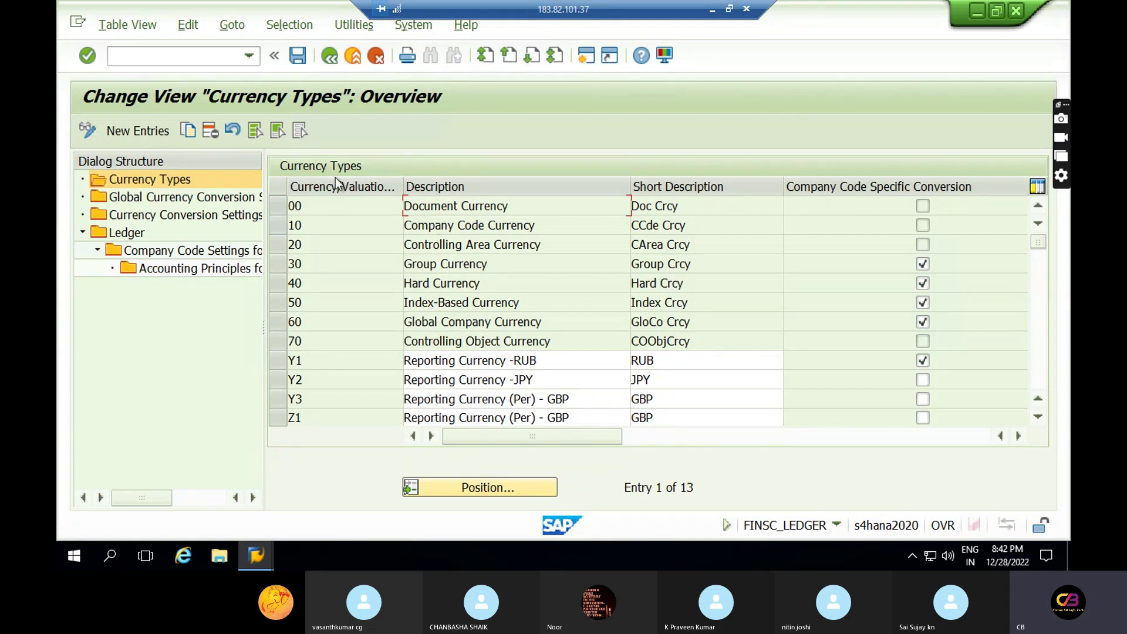
Step: Open Company Code Settings for the Ledger with work area 2L, replacing the rejected ledger FL
{"action": "double_click", "coordinate": [170, 252]}
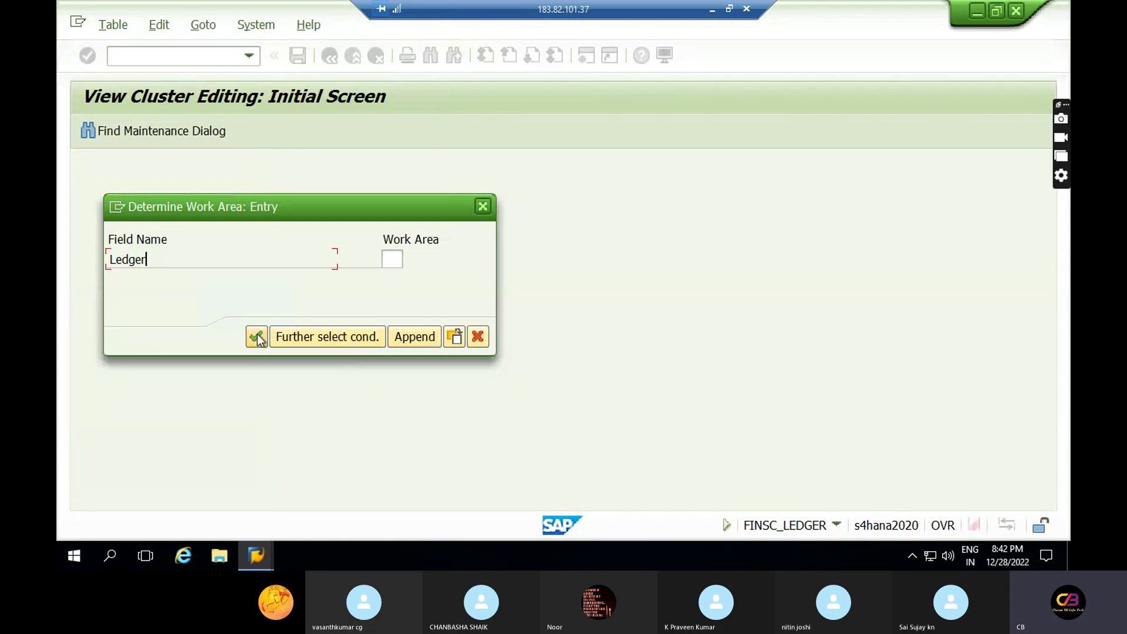
{"action": "left_click", "coordinate": [385, 265]}
{"action": "left_click", "coordinate": [390, 260]}
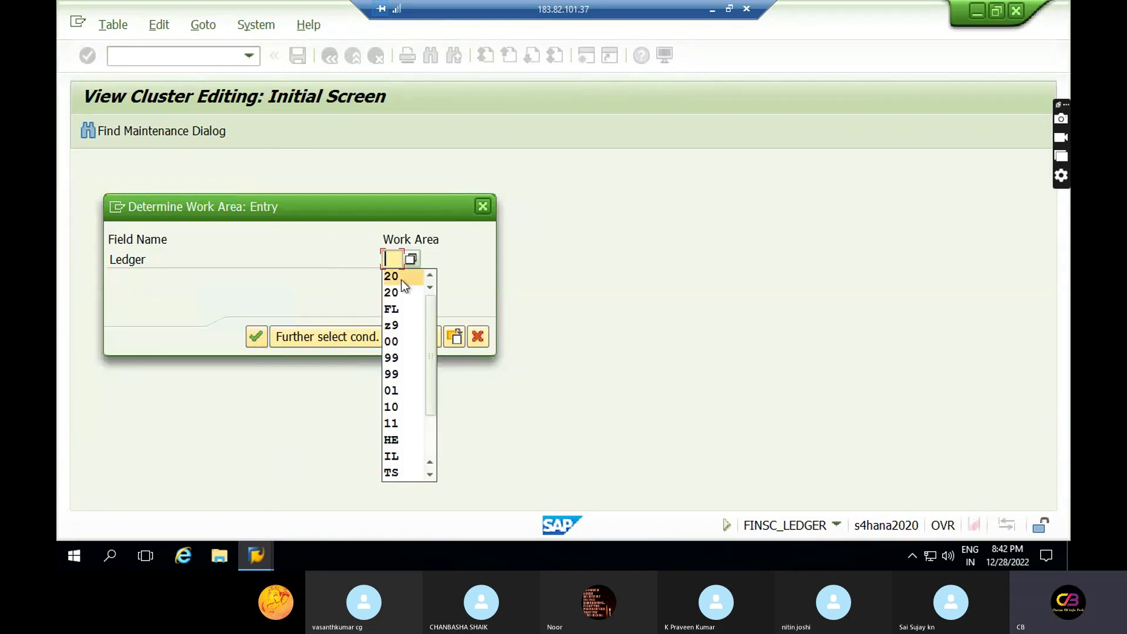
{"action": "left_click", "coordinate": [401, 309]}
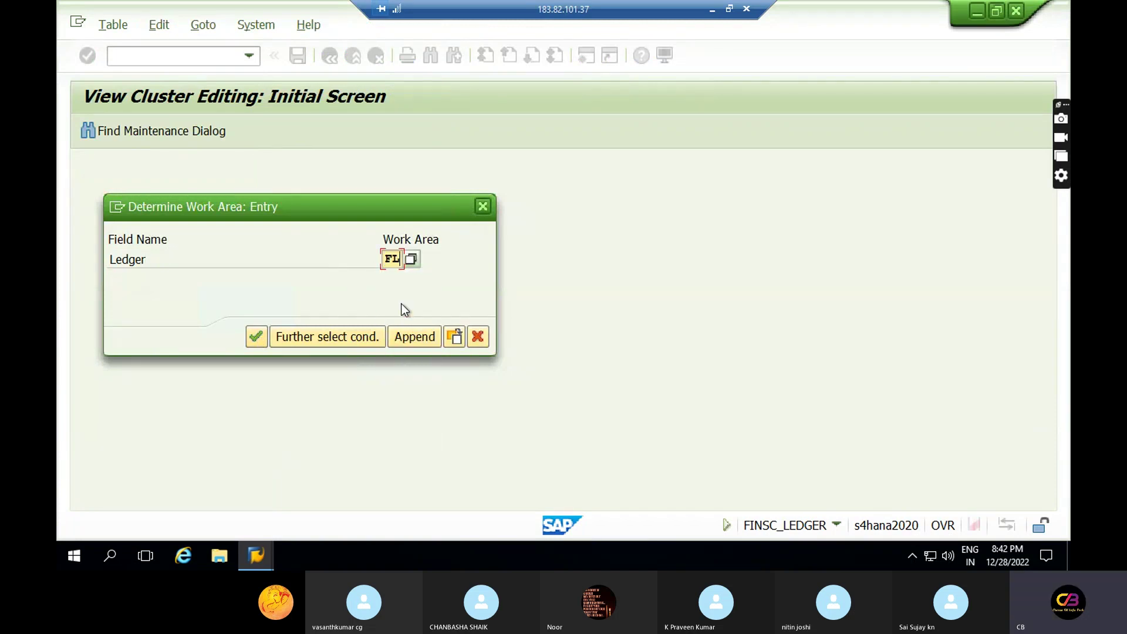
{"action": "left_click", "coordinate": [255, 336]}
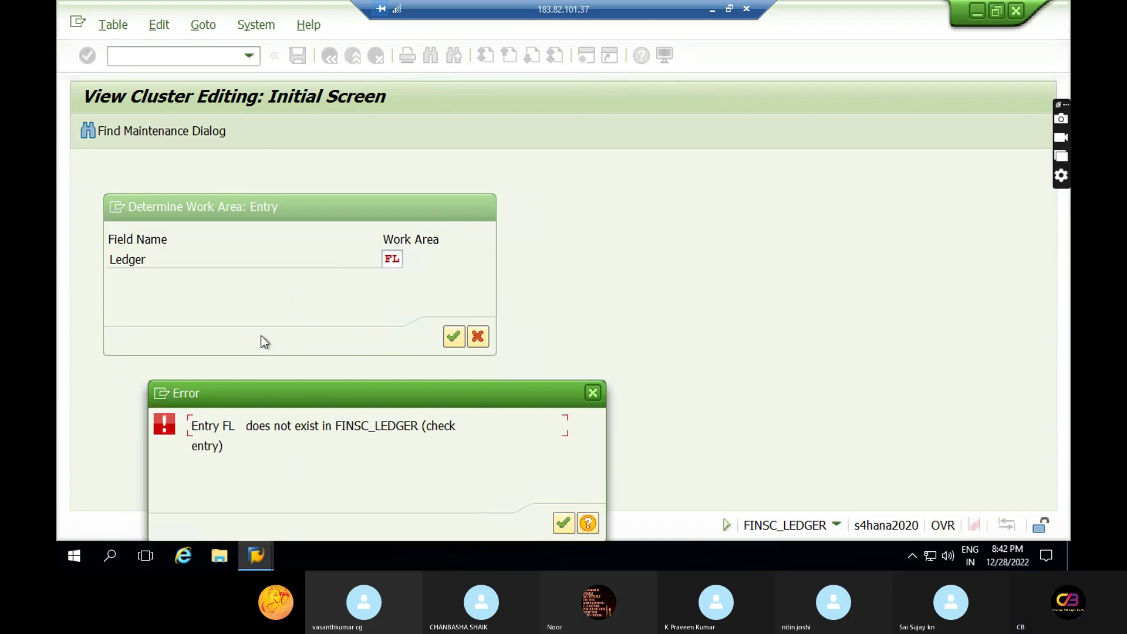
{"action": "left_click", "coordinate": [598, 393]}
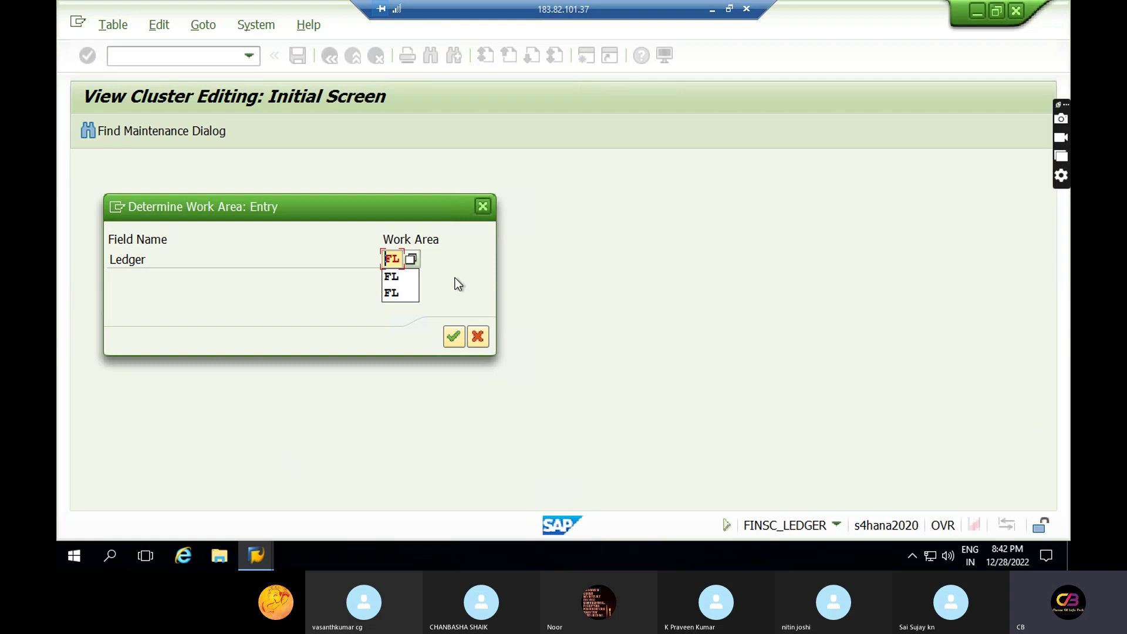
{"action": "key", "text": "Delete"}
{"action": "key", "text": "Delete"}
{"action": "type", "text": "2L"}
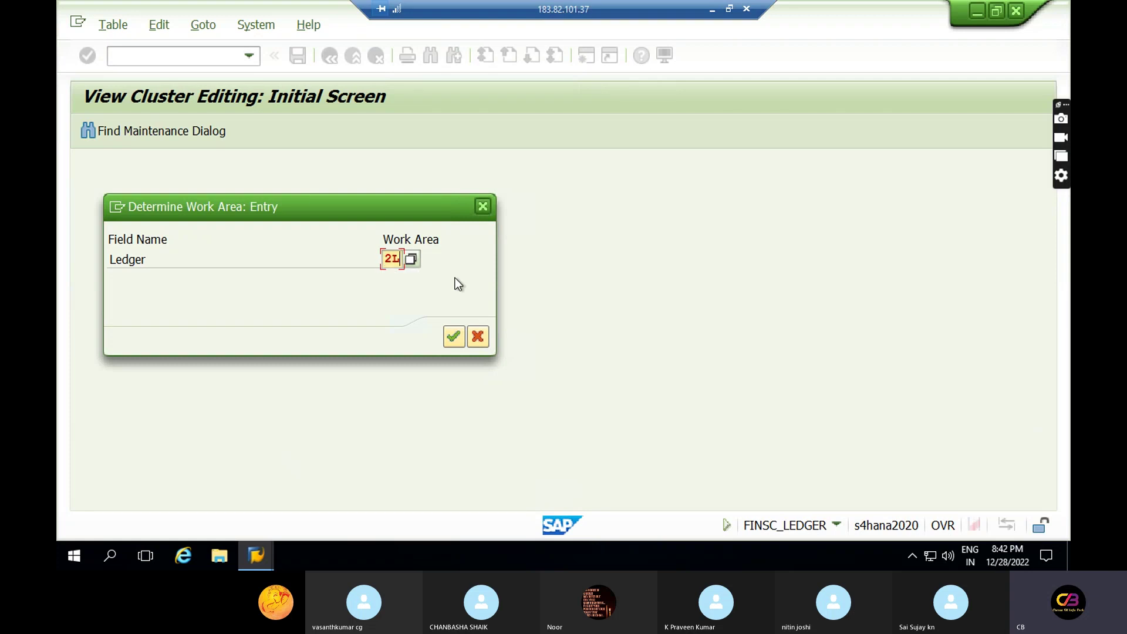
{"action": "key", "text": "Return"}
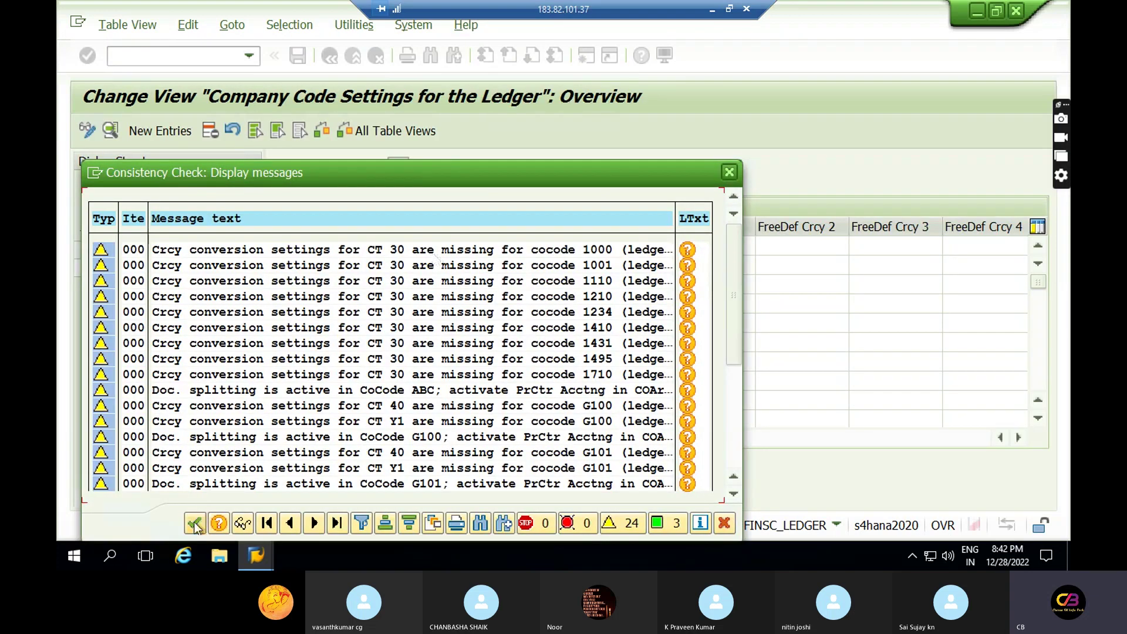
Step: Dismiss the consistency check and scan 2L's columns: currency types 10 and 30, fiscal year variant K4
{"action": "left_click", "coordinate": [195, 523]}
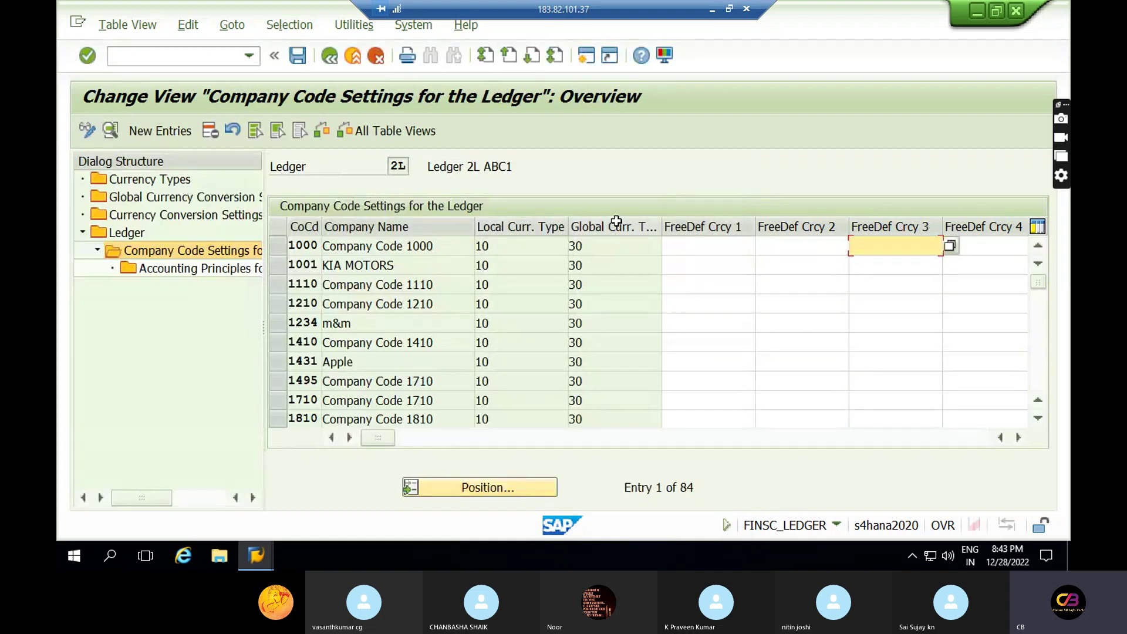
{"action": "left_click", "coordinate": [723, 250]}
{"action": "key", "text": "Tab"}
{"action": "key", "text": "Tab"}
{"action": "key", "text": "Tab"}
{"action": "key", "text": "Tab"}
{"action": "key", "text": "Tab"}
{"action": "key", "text": "Tab"}
{"action": "key", "text": "Tab"}
{"action": "key", "text": "Tab"}
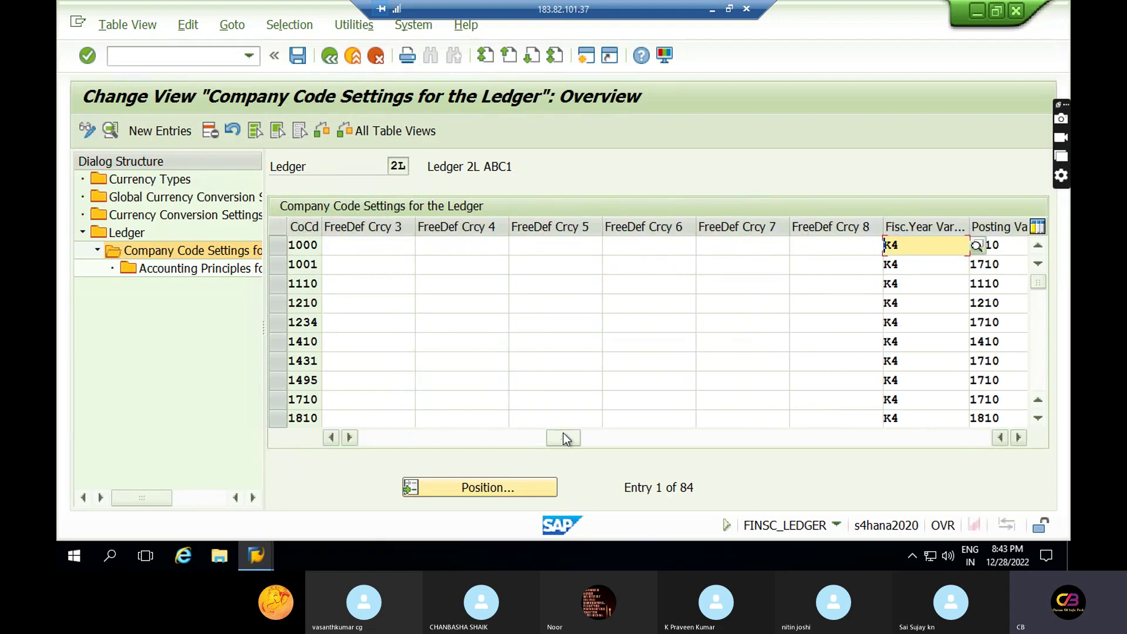
{"action": "left_click_drag", "start_coordinate": [563, 432], "coordinate": [363, 450]}
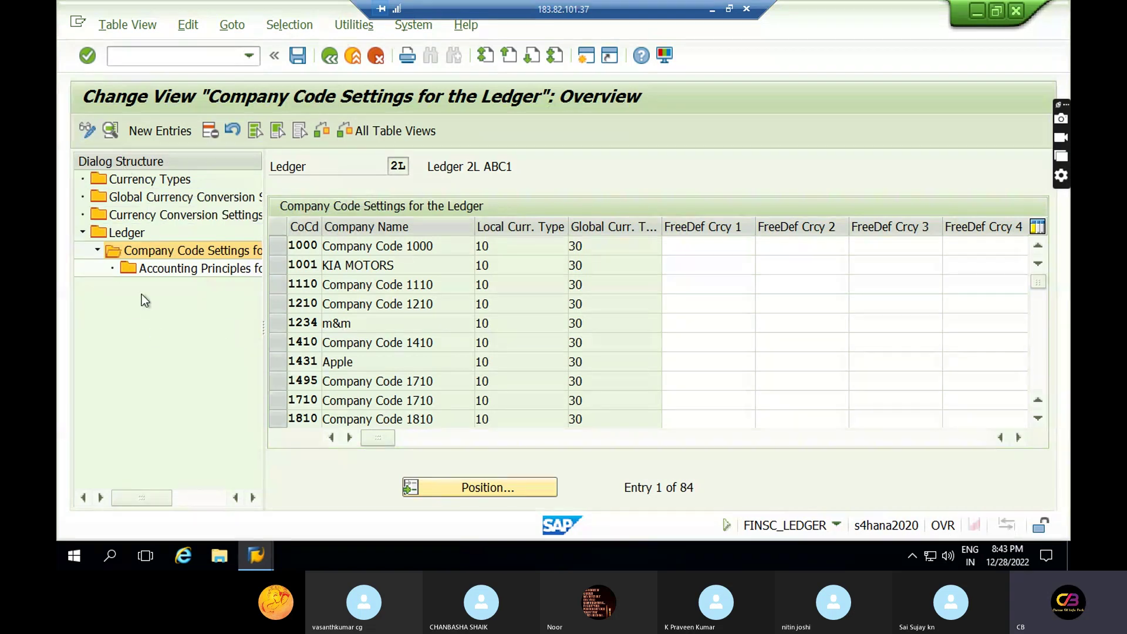
Step: View ledger 2L's accounting principles for company code 1000, list available principles without choosing, then go back twice
{"action": "double_click", "coordinate": [274, 248]}
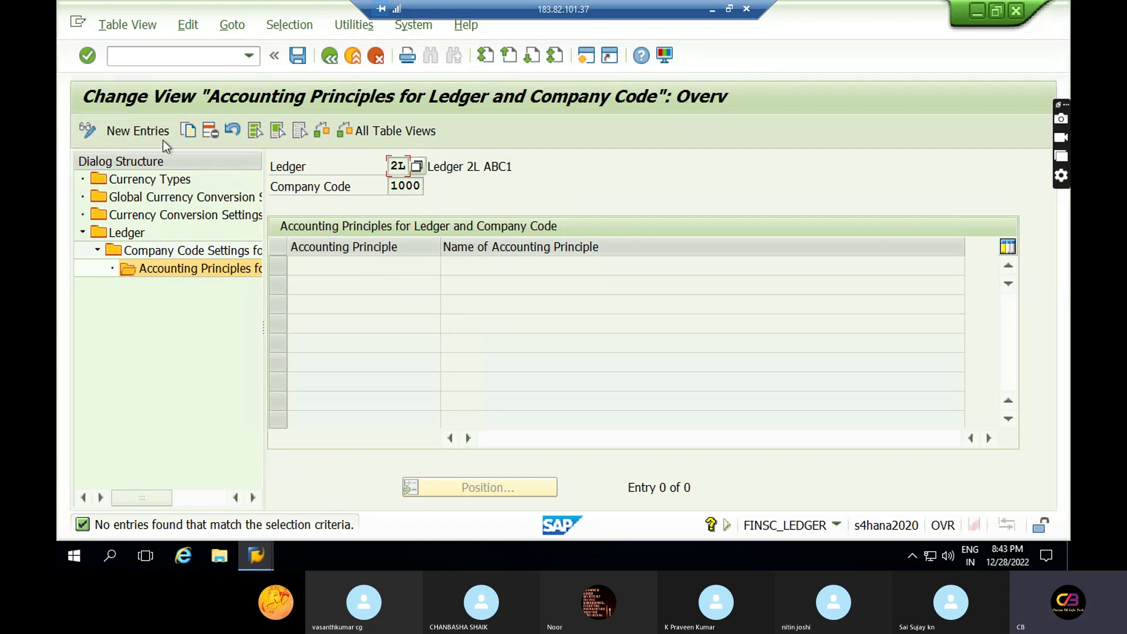
{"action": "left_click", "coordinate": [146, 137]}
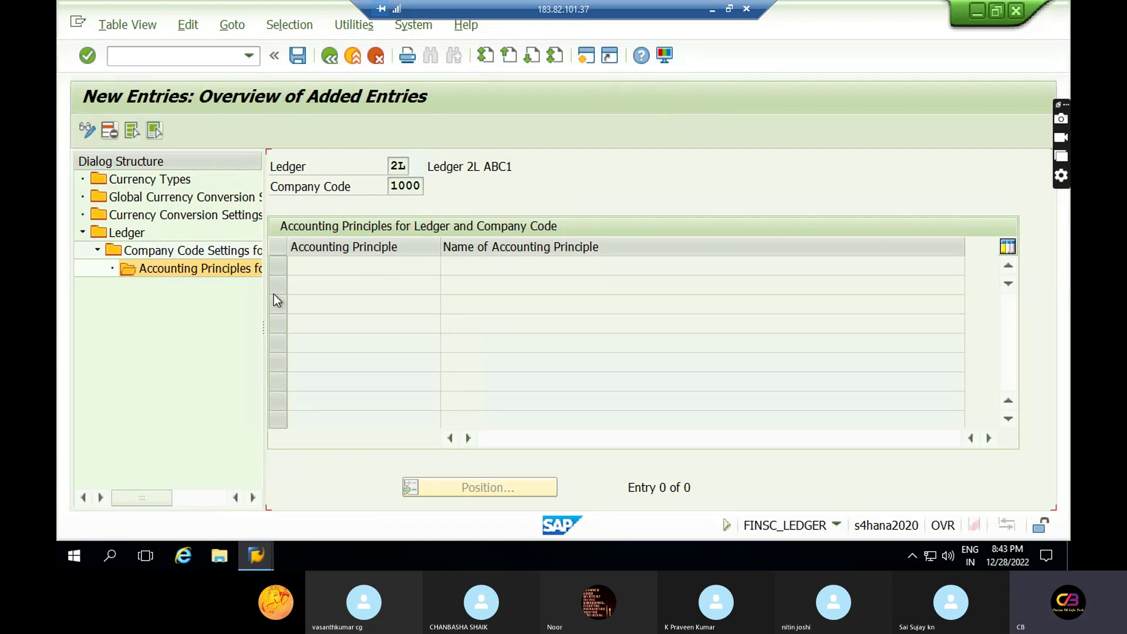
{"action": "left_click", "coordinate": [394, 170]}
{"action": "left_click", "coordinate": [399, 186]}
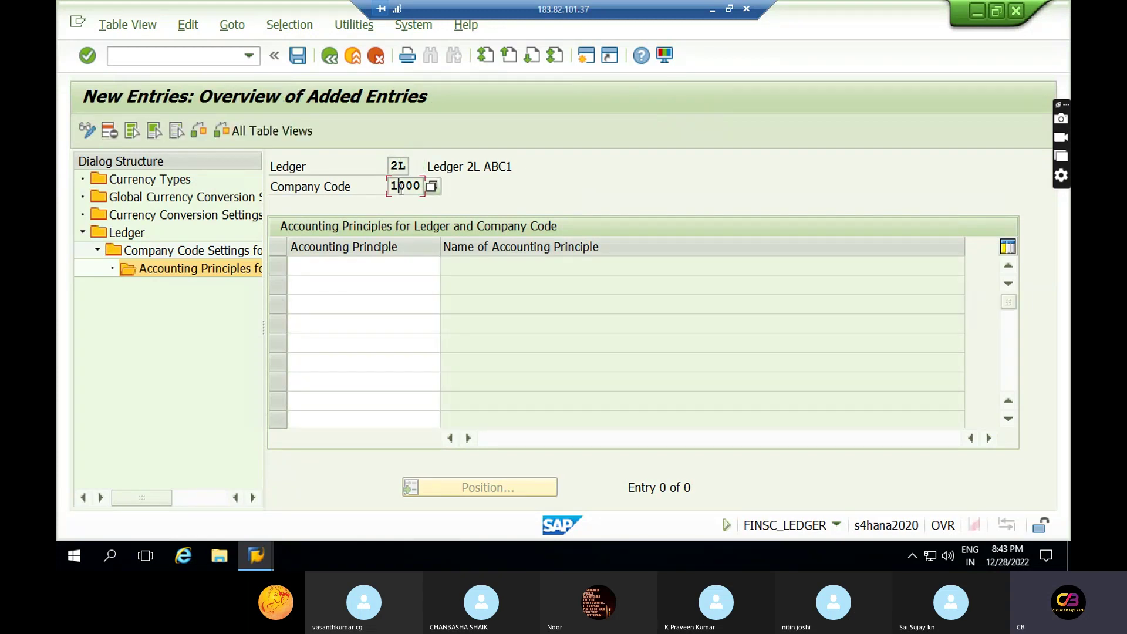
{"action": "left_click", "coordinate": [343, 270]}
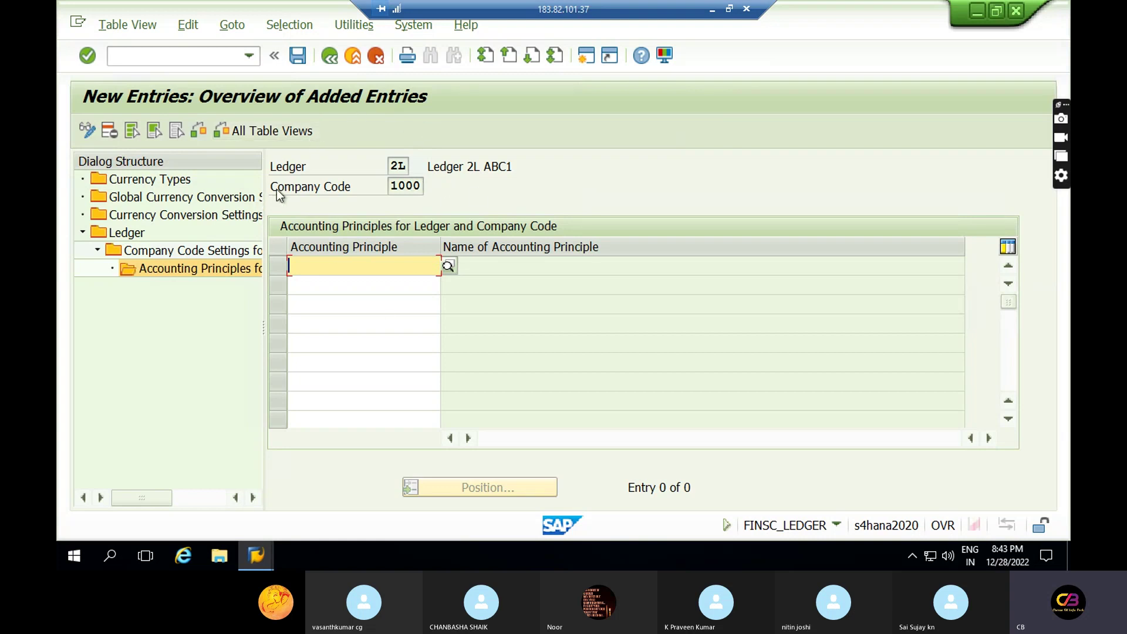
{"action": "left_click", "coordinate": [399, 171]}
{"action": "left_click", "coordinate": [374, 267]}
{"action": "left_click", "coordinate": [448, 266]}
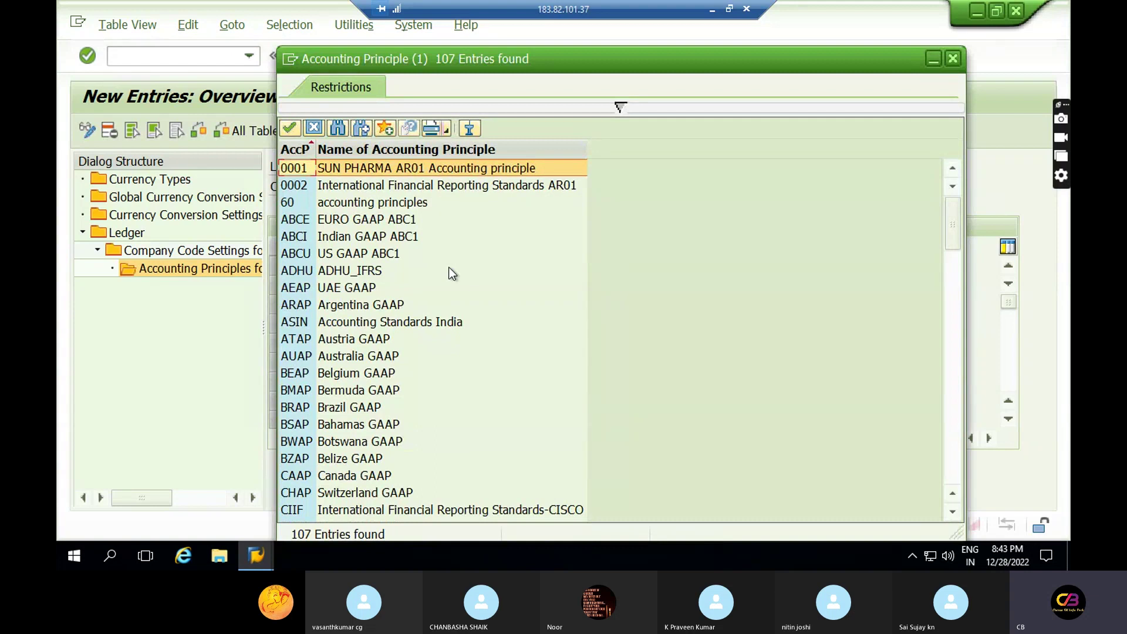
{"action": "left_click", "coordinate": [315, 128]}
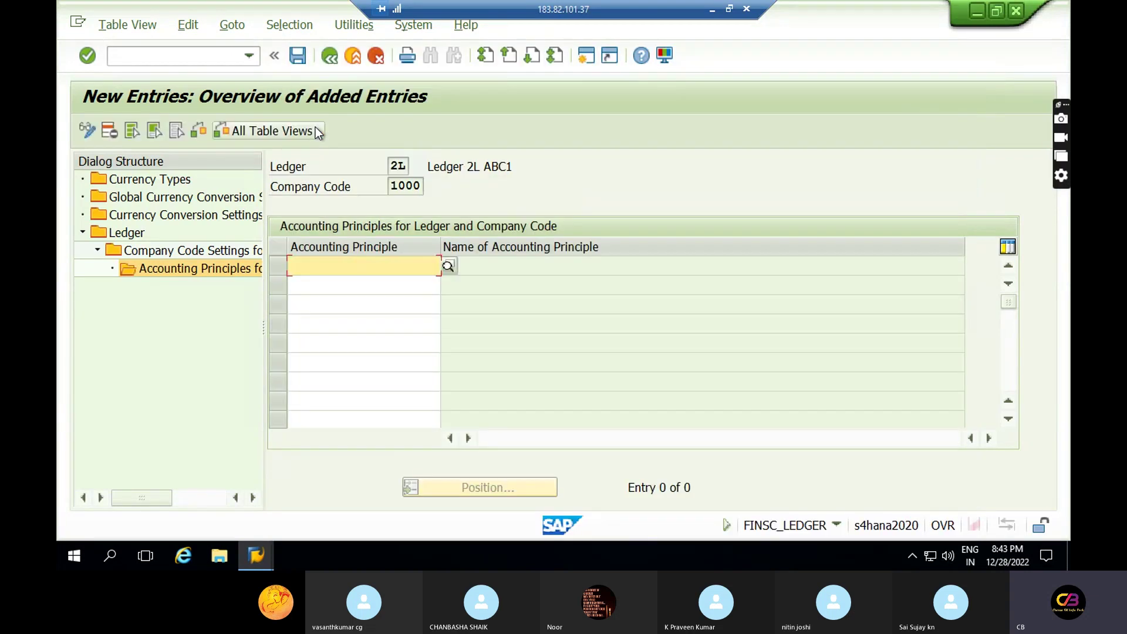
{"action": "left_click", "coordinate": [333, 58]}
{"action": "left_click", "coordinate": [332, 58]}
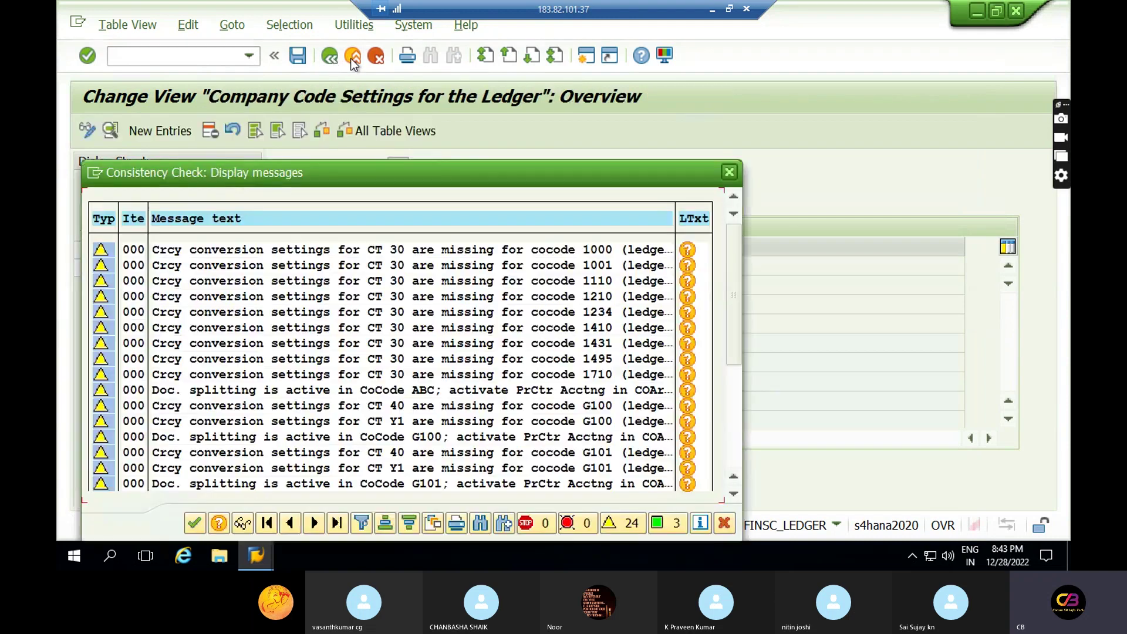
Step: Close the consistency-check warnings so ledger 2L's 84 company code settings are visible
{"action": "left_click", "coordinate": [731, 178]}
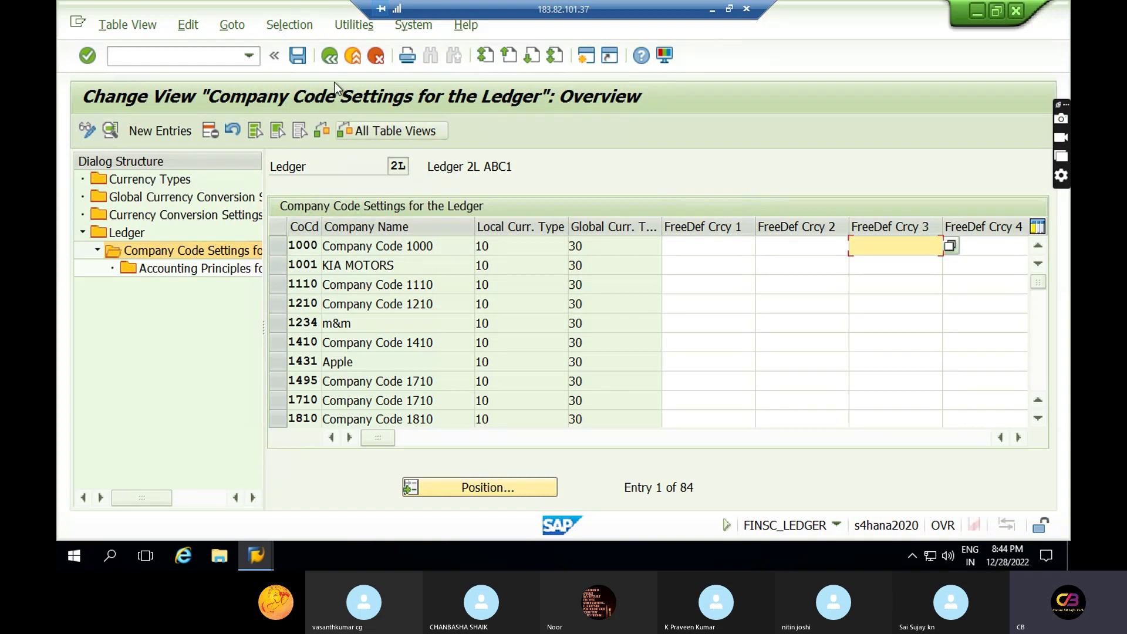
Step: Back out of the ledger configuration twice, declining to save changes
{"action": "left_click", "coordinate": [330, 61]}
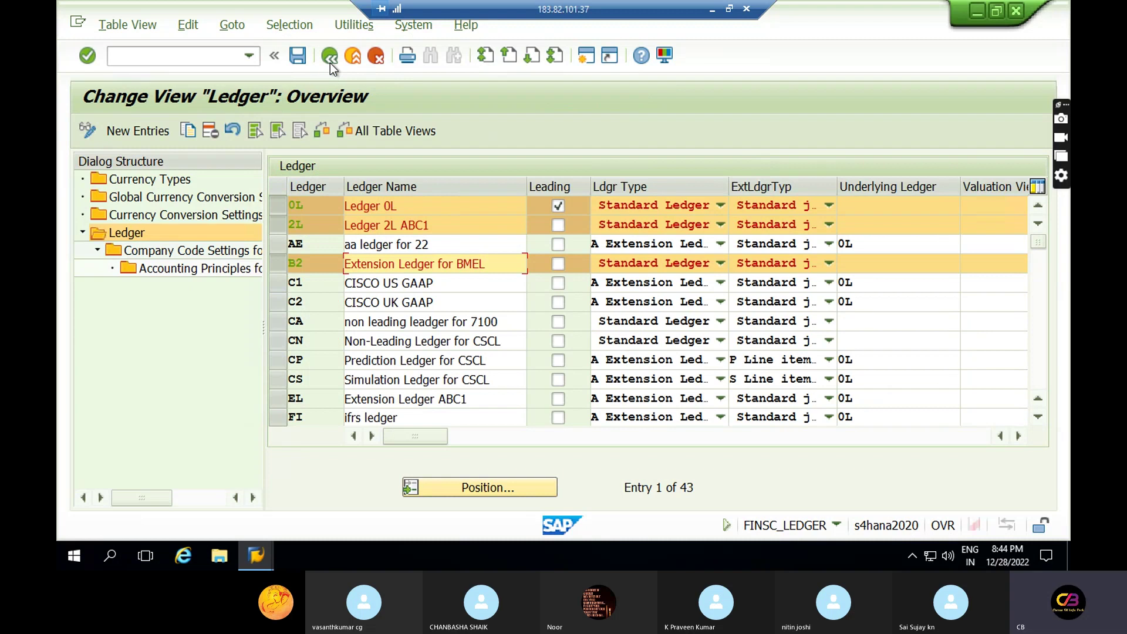
{"action": "left_click", "coordinate": [330, 62]}
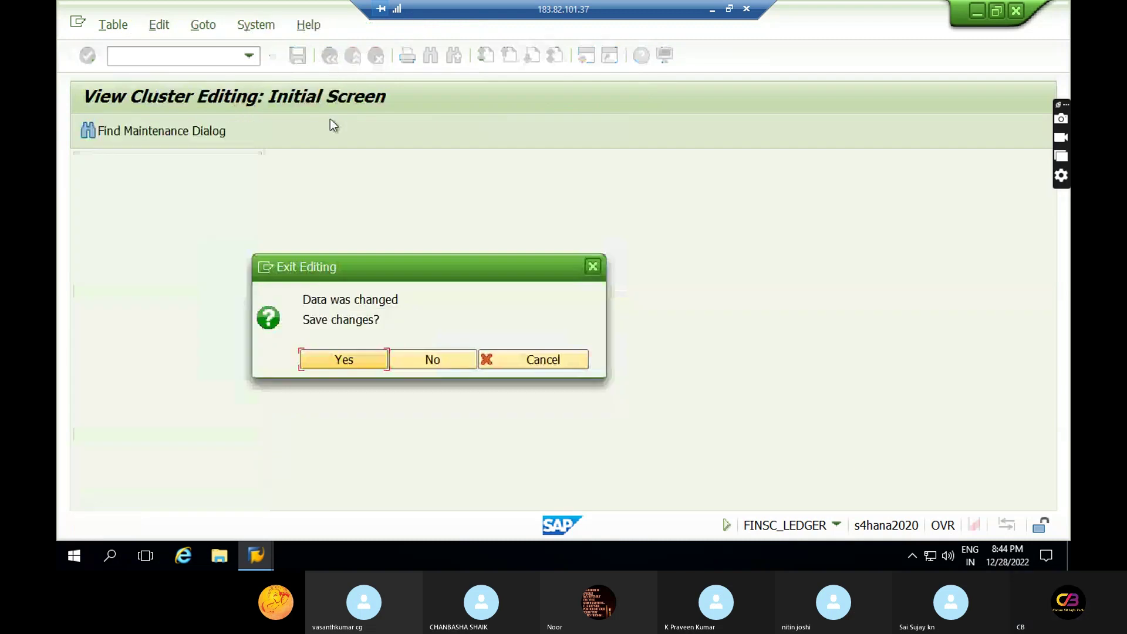
{"action": "left_click", "coordinate": [443, 365]}
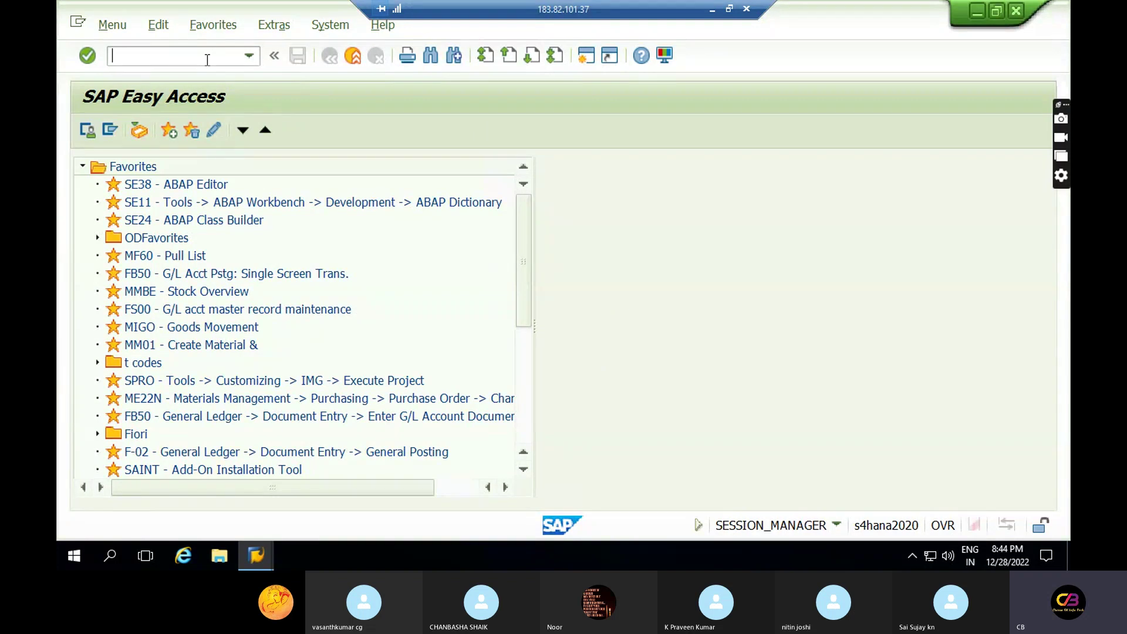
Step: Fill AFAB with company code 2001, INAP, fiscal year 2022, period 8, and check posting parameters info
{"action": "type", "text": "AFAB"}
{"action": "key", "text": "Return"}
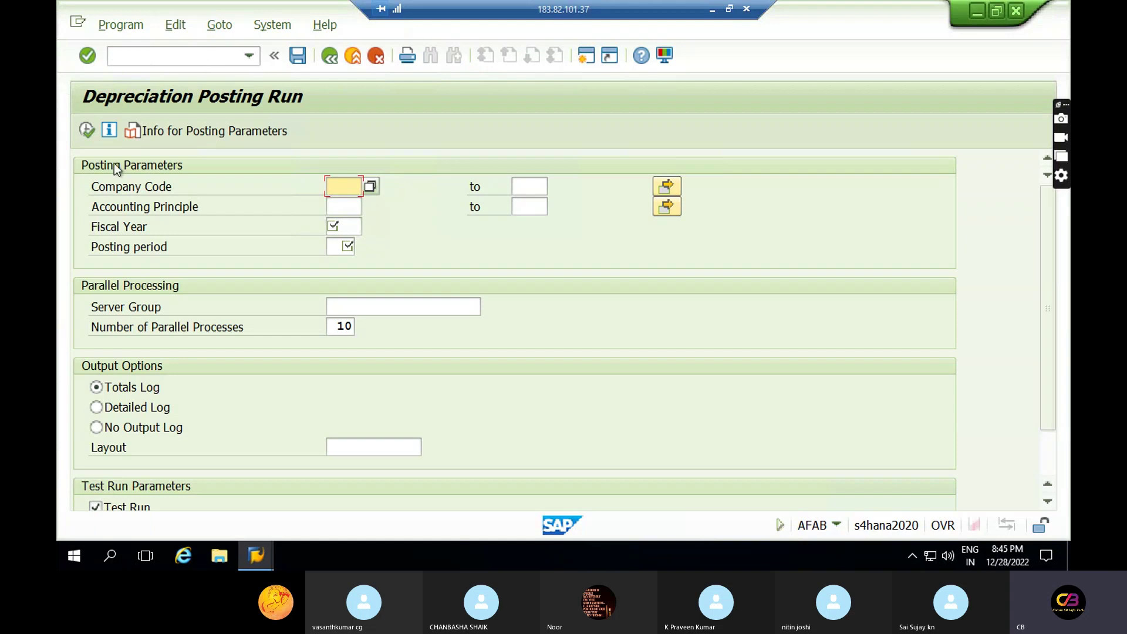
{"action": "left_click", "coordinate": [340, 188]}
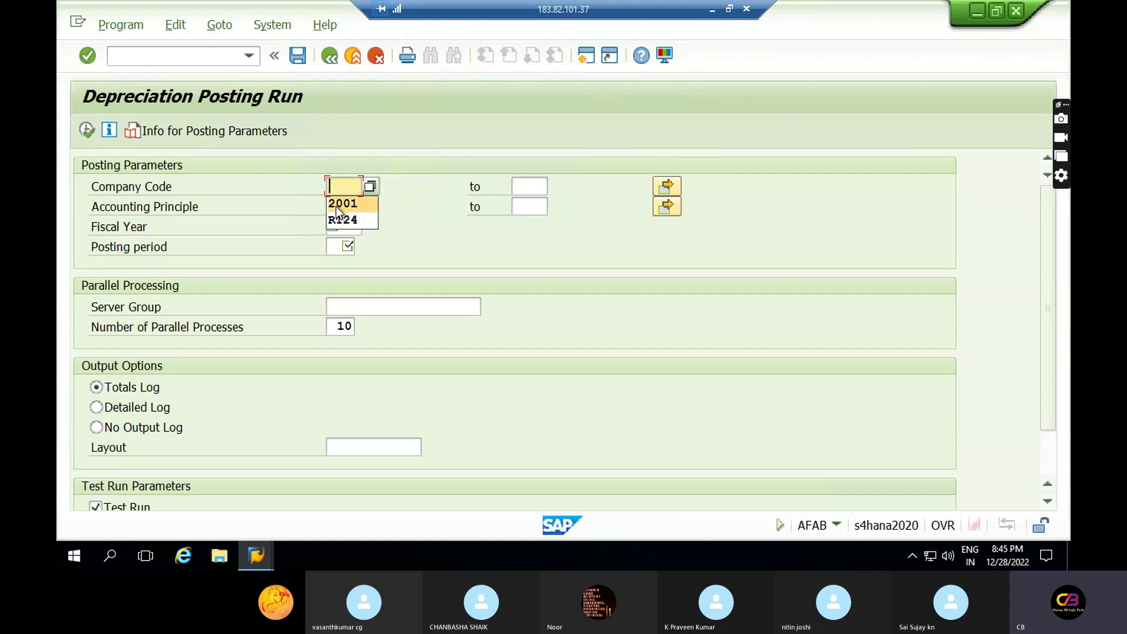
{"action": "left_click", "coordinate": [223, 129]}
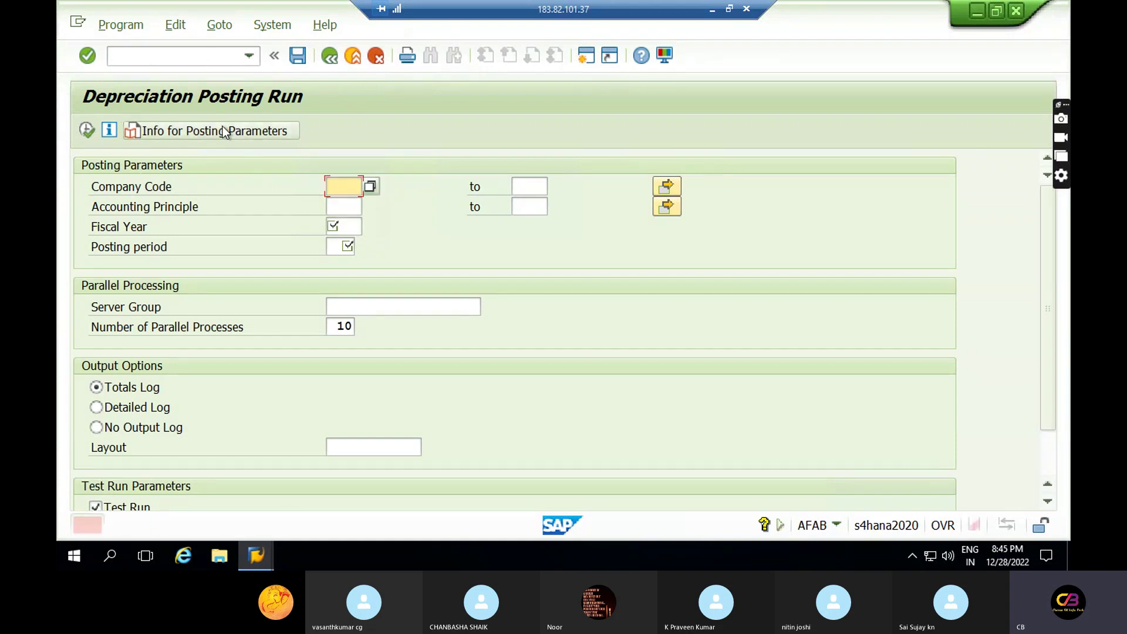
{"action": "left_click", "coordinate": [347, 190]}
{"action": "left_click", "coordinate": [341, 206]}
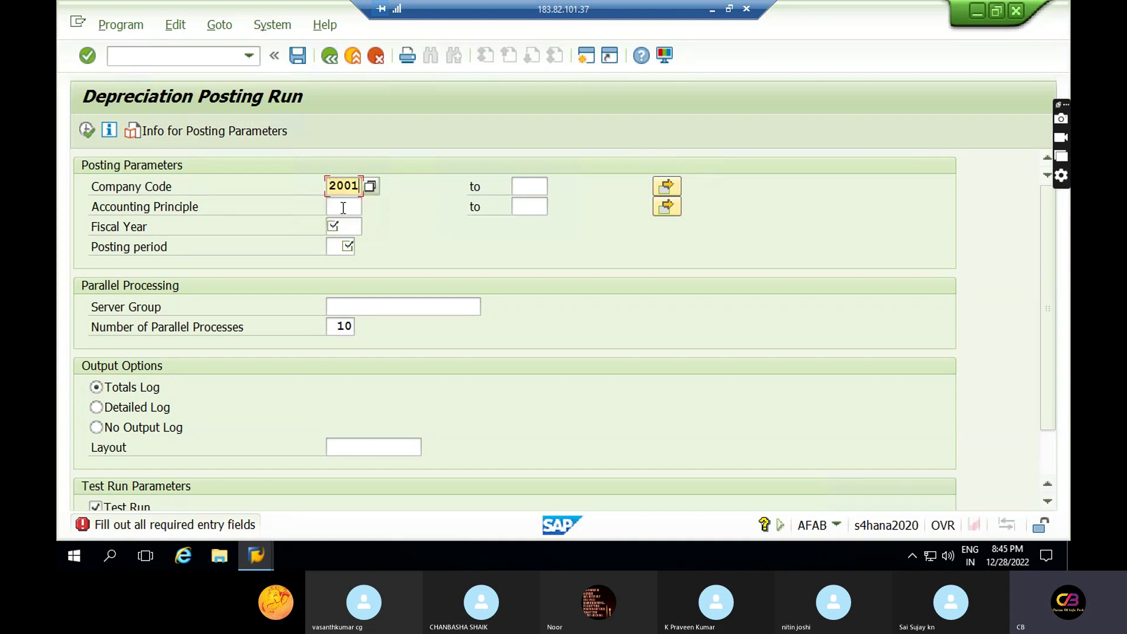
{"action": "left_click", "coordinate": [344, 224]}
{"action": "left_click", "coordinate": [341, 226]}
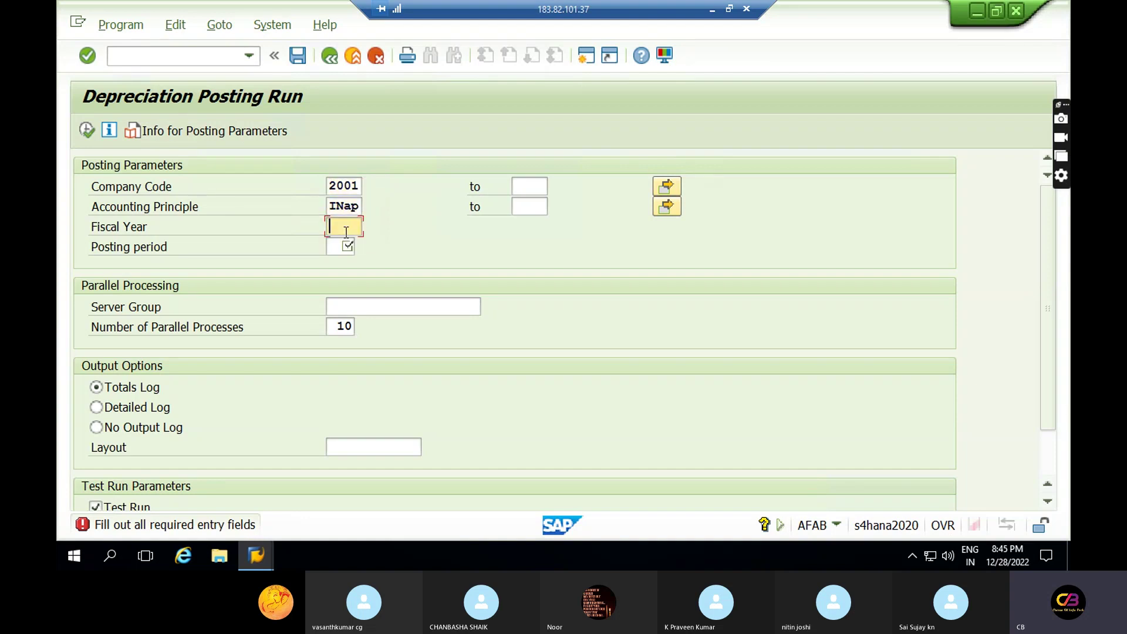
{"action": "left_click", "coordinate": [347, 245]}
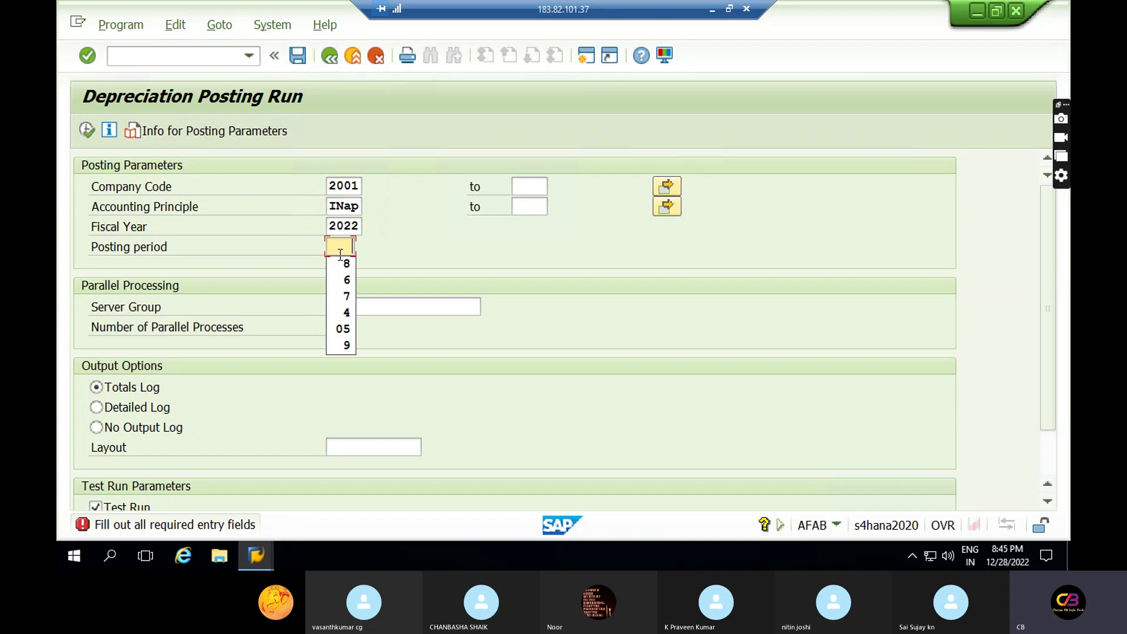
{"action": "left_click", "coordinate": [346, 259]}
{"action": "left_click", "coordinate": [259, 129]}
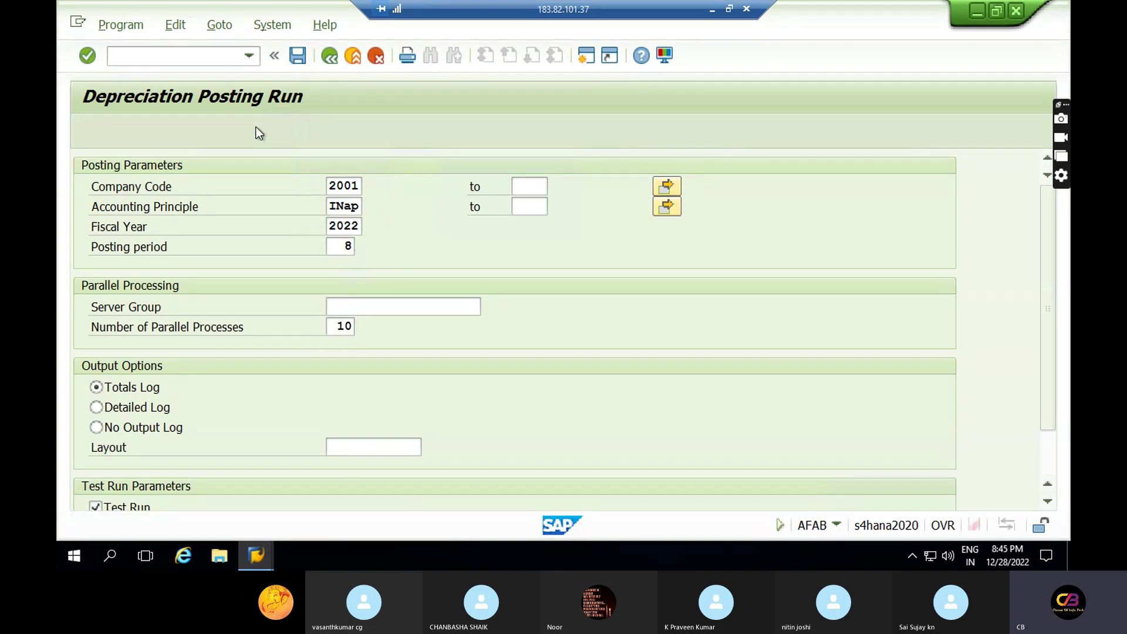
{"action": "left_click", "coordinate": [118, 259]}
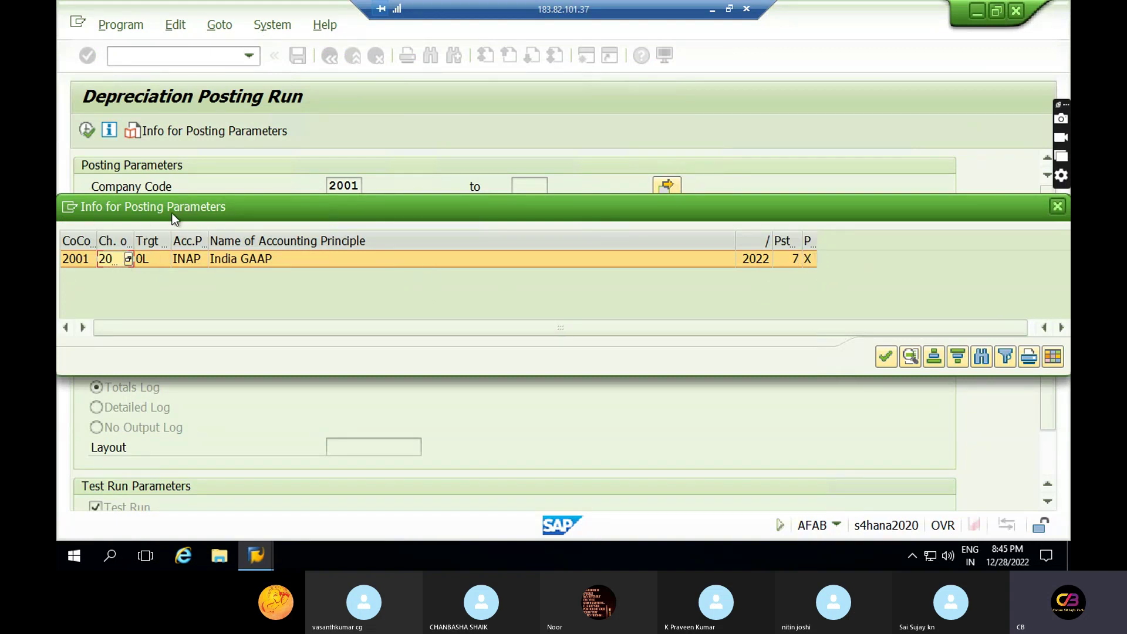
Step: Execute the depreciation test run for period 8, accepting the online processing limit warning
{"action": "left_click", "coordinate": [1059, 208]}
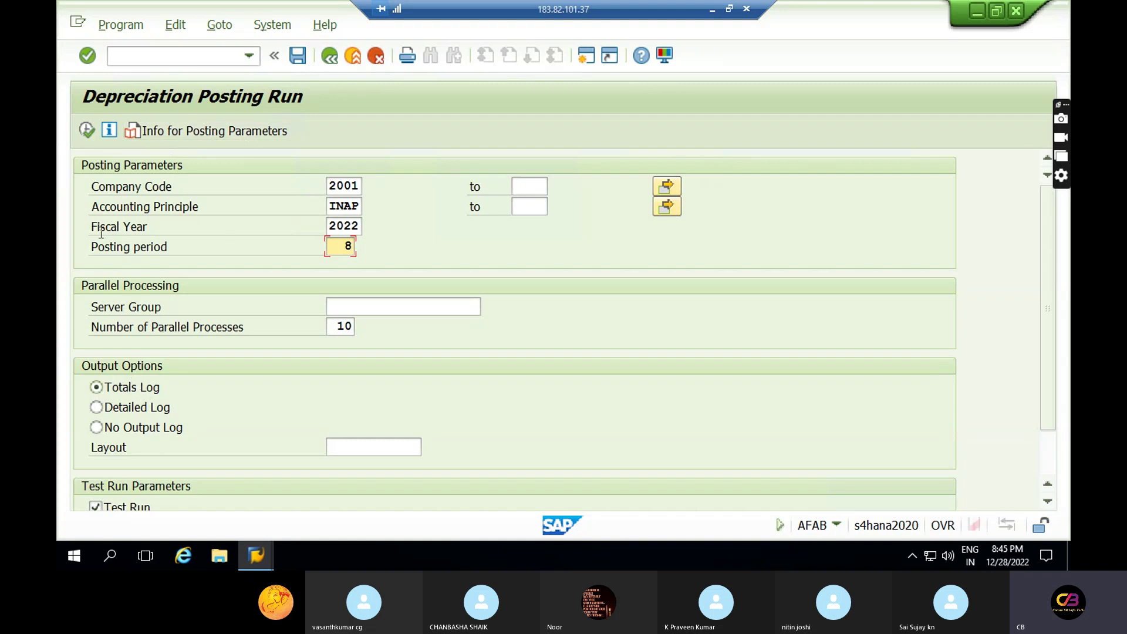
{"action": "left_click", "coordinate": [87, 130]}
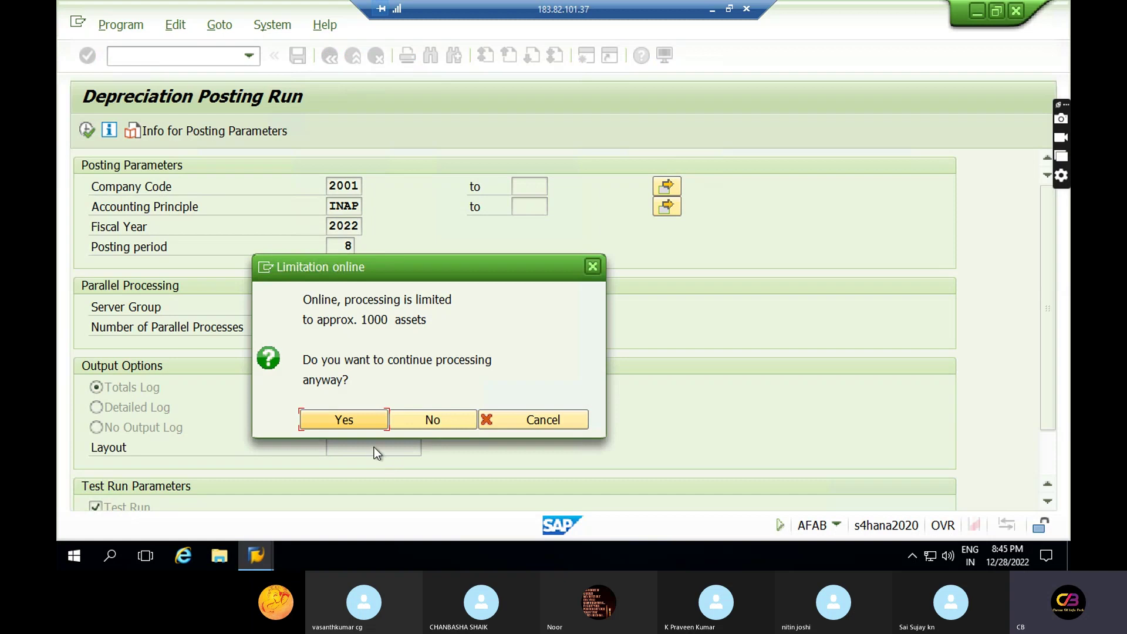
{"action": "left_click", "coordinate": [357, 426]}
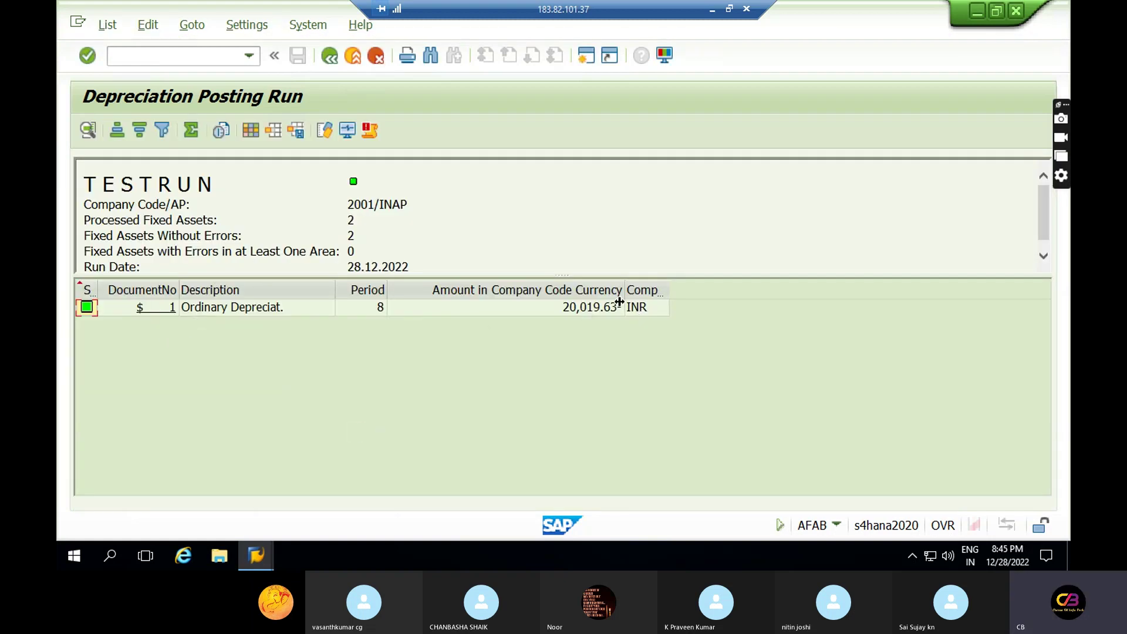
Step: Inspect the 20,019.63 INR test-run document's line items, then return to the run parameters
{"action": "left_click", "coordinate": [604, 311]}
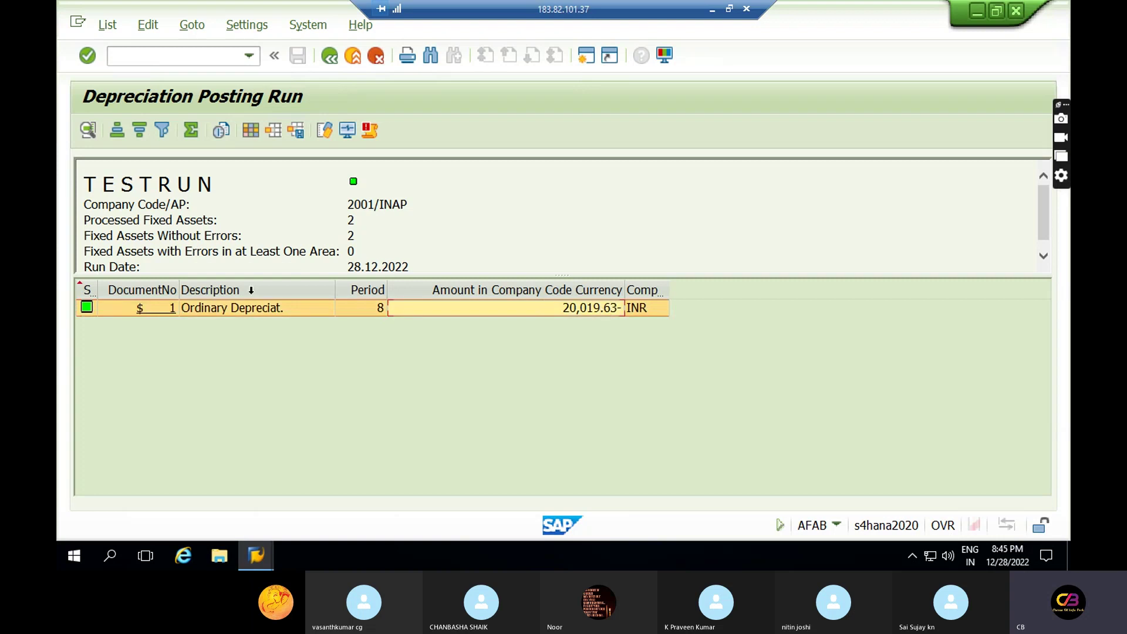
{"action": "left_click", "coordinate": [156, 306]}
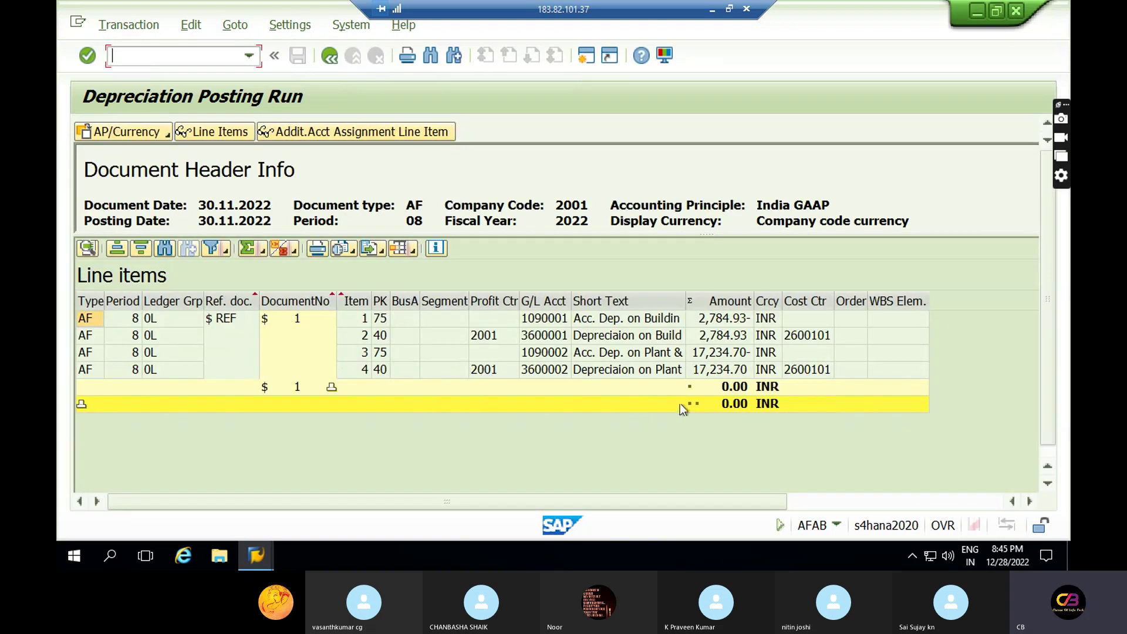
{"action": "left_click", "coordinate": [726, 321]}
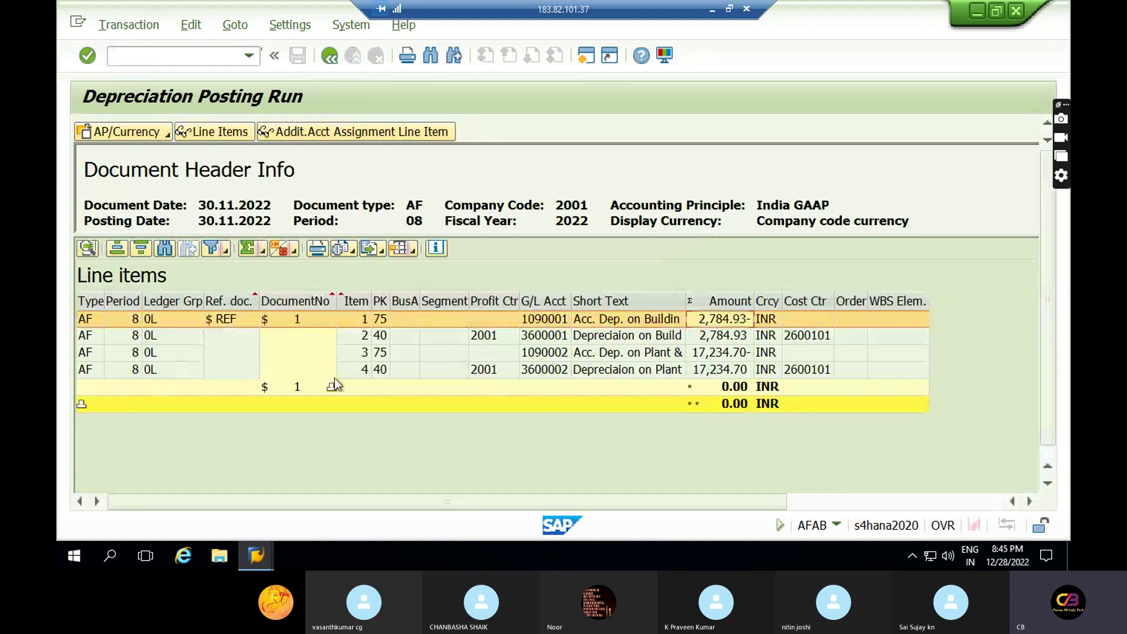
{"action": "left_click", "coordinate": [327, 55]}
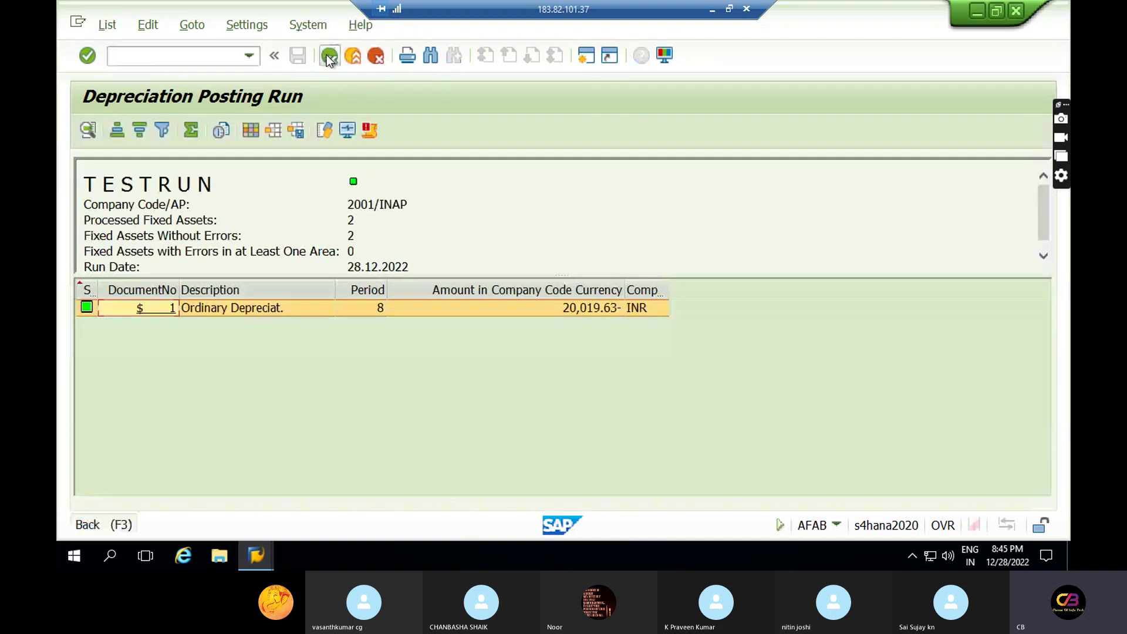
{"action": "left_click", "coordinate": [327, 55]}
Step: Rerun the test with Detailed Log output to see per-asset amounts, keeping Test Run enabled
{"action": "left_click", "coordinate": [96, 406]}
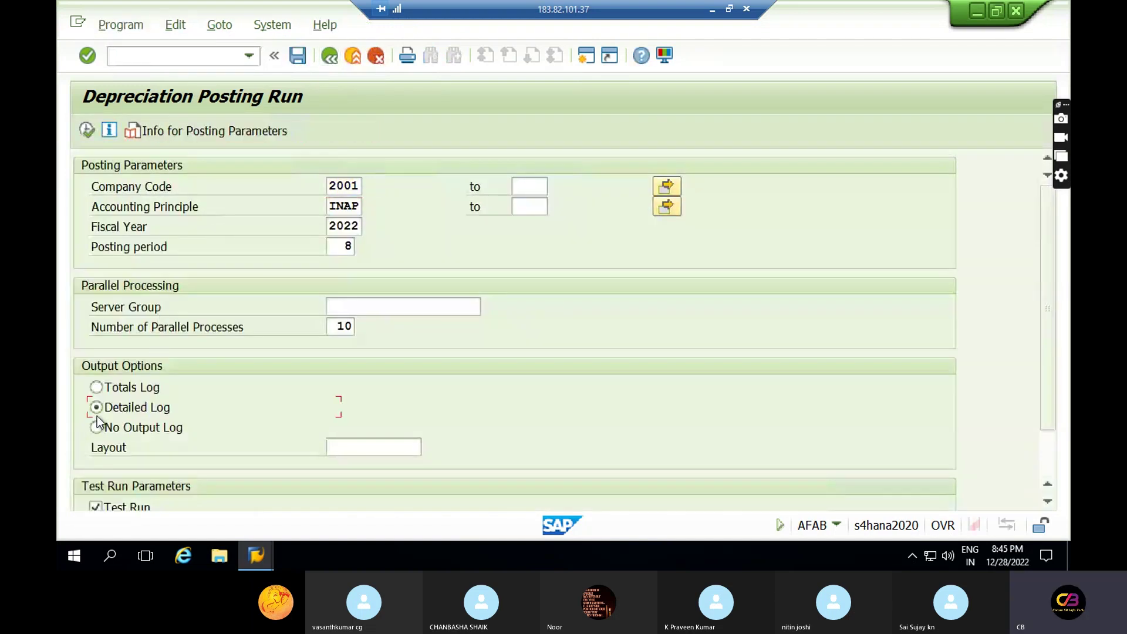
{"action": "left_click", "coordinate": [85, 131]}
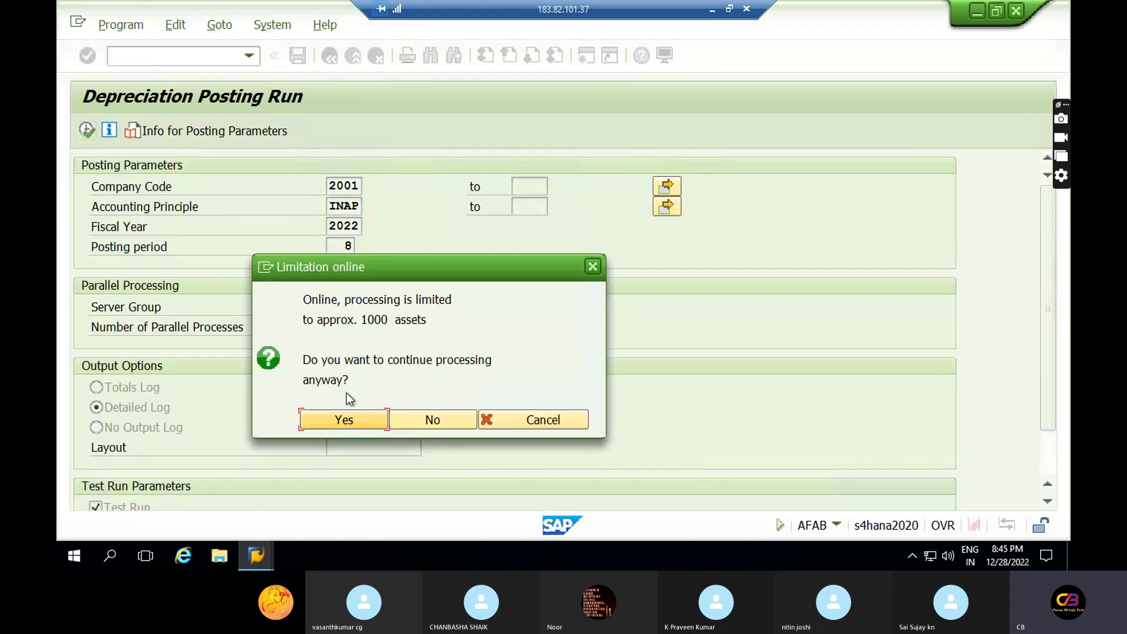
{"action": "left_click", "coordinate": [360, 417]}
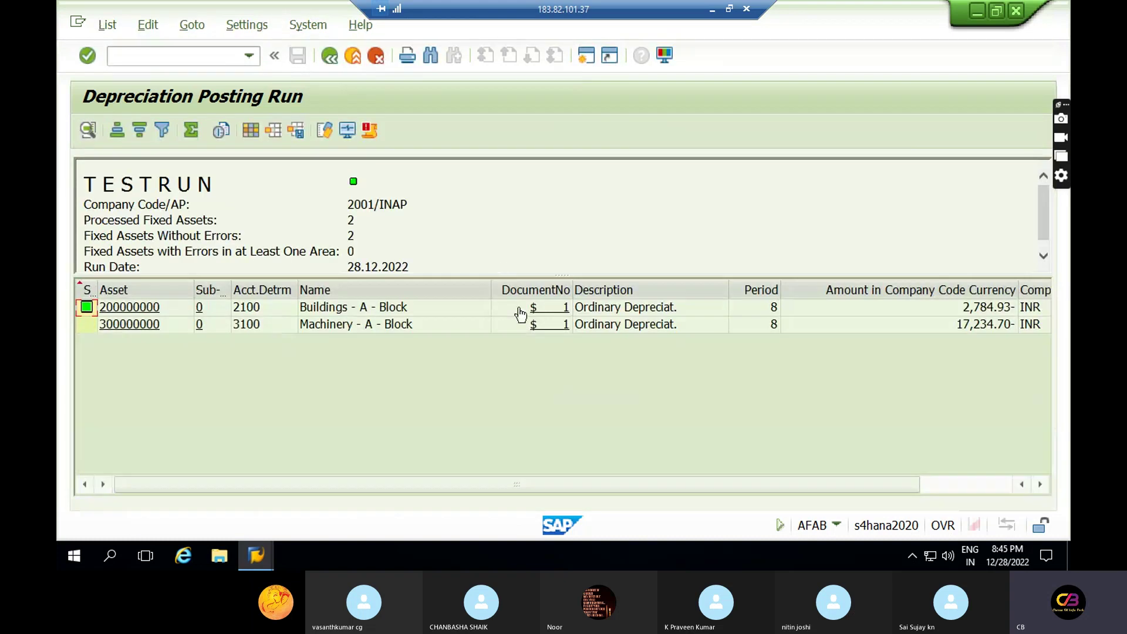
{"action": "left_click", "coordinate": [331, 60]}
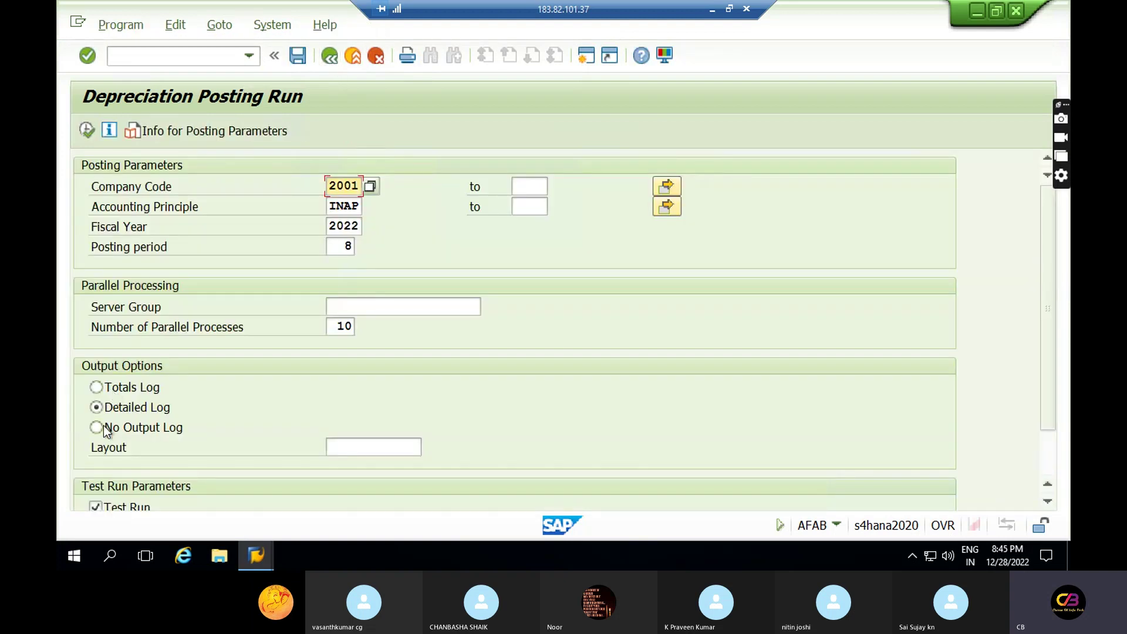
{"action": "left_click", "coordinate": [106, 508]}
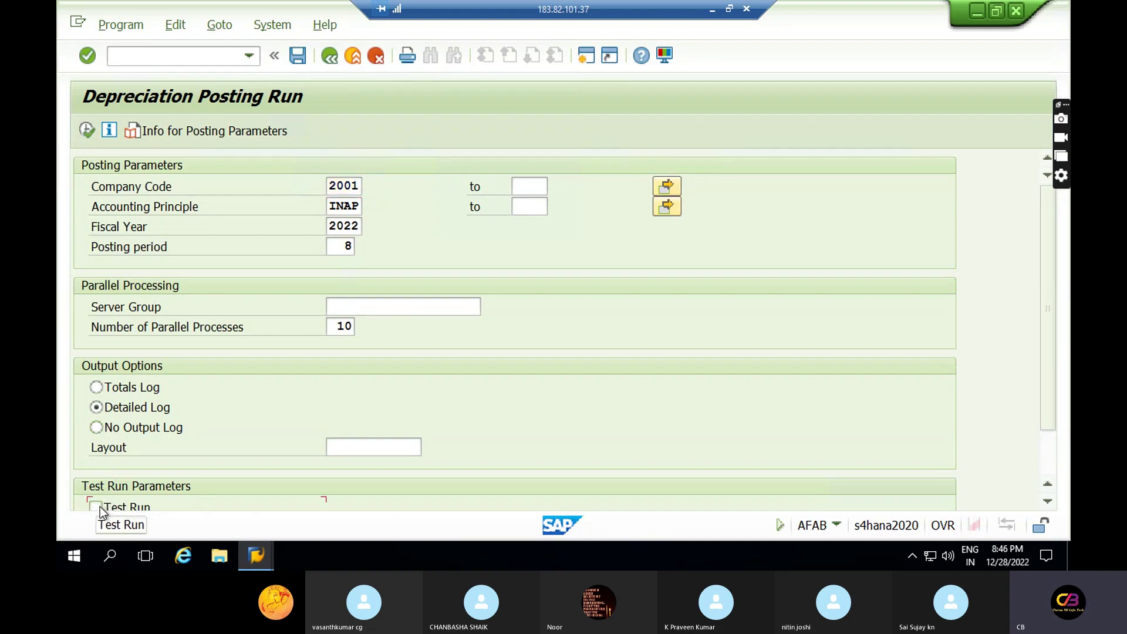
{"action": "left_click", "coordinate": [101, 508]}
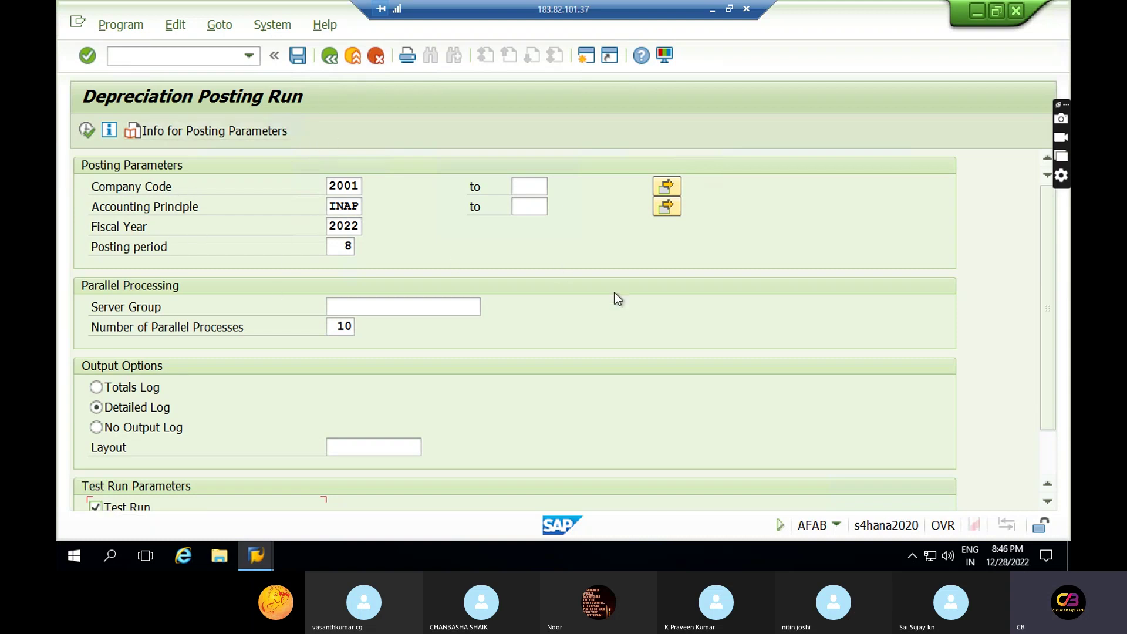
{"action": "left_click", "coordinate": [1041, 435]}
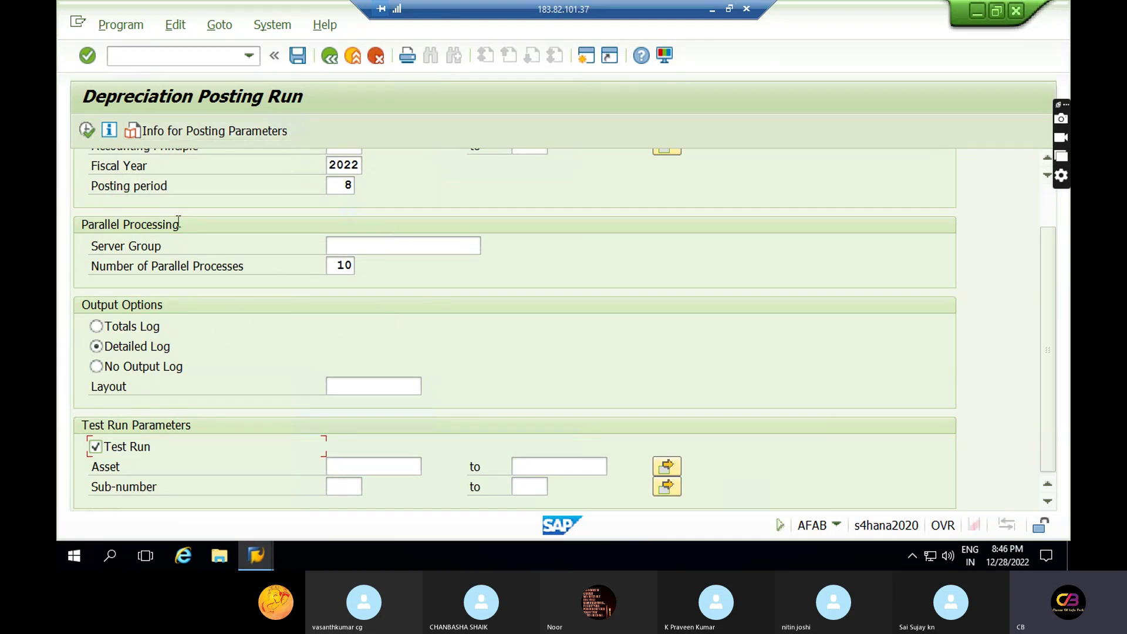
Step: Leave the depreciation run with /n and open table ACDOCA in SE16N
{"action": "left_click", "coordinate": [198, 59]}
{"action": "type", "text": "/n"}
{"action": "key", "text": "Return"}
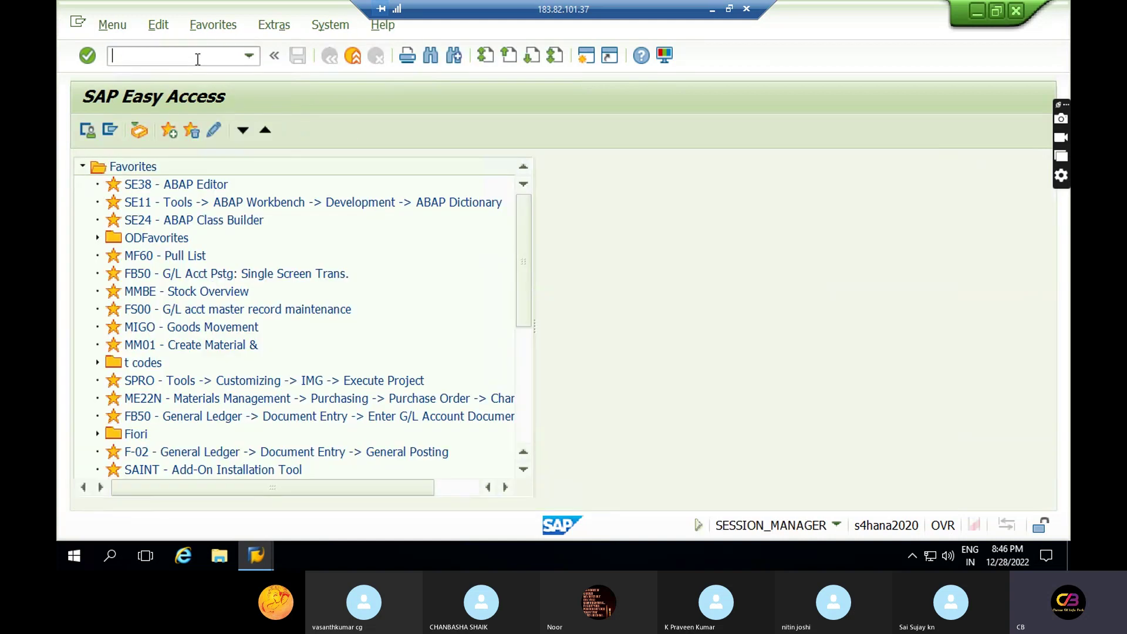
{"action": "type", "text": "se16n"}
{"action": "key", "text": "Return"}
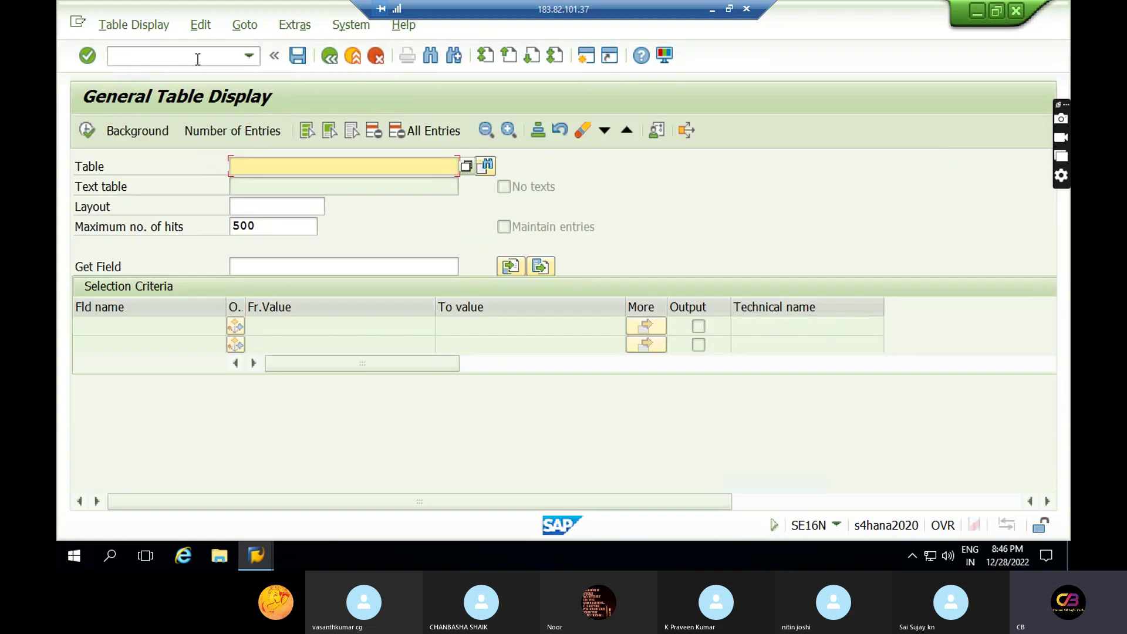
{"action": "left_click", "coordinate": [257, 165]}
{"action": "type", "text": "AC"}
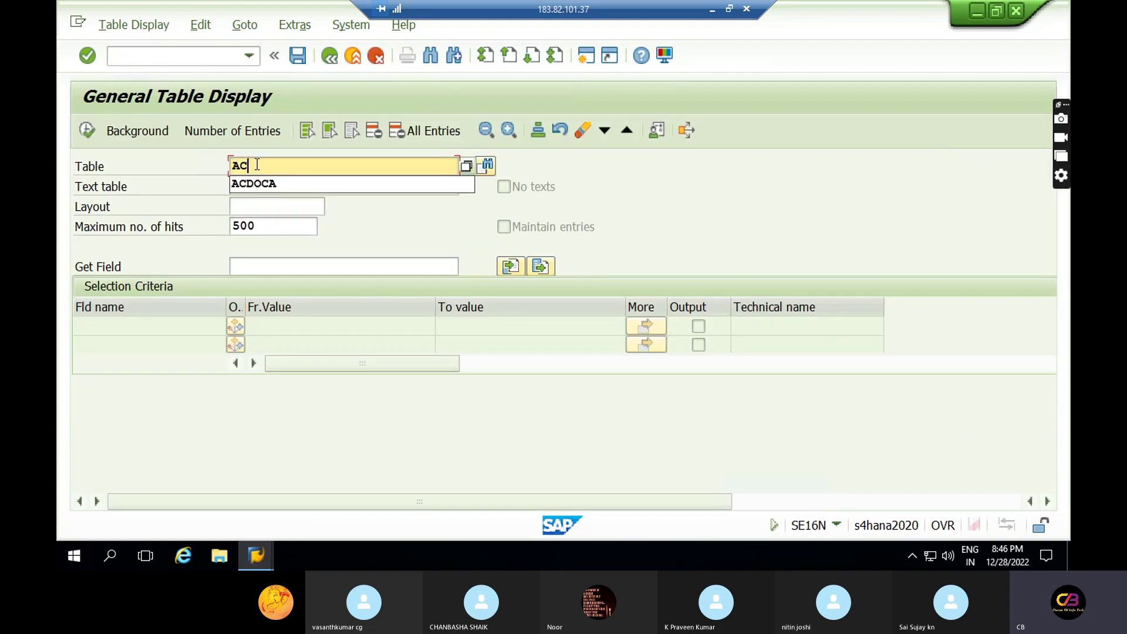
{"action": "left_click", "coordinate": [269, 183]}
{"action": "key", "text": "Return"}
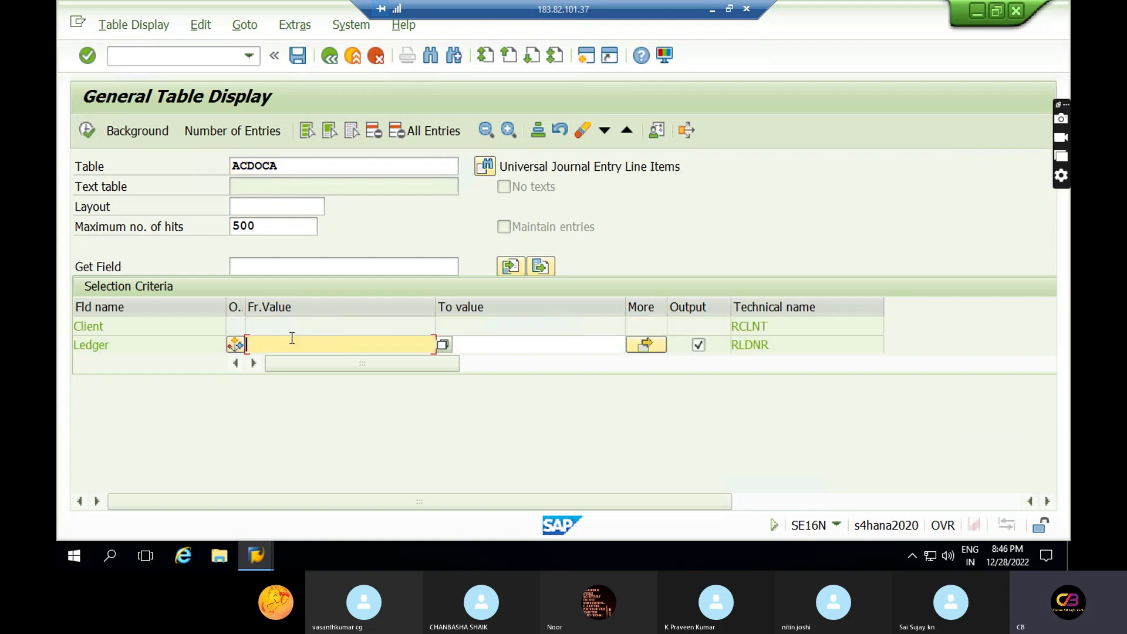
Step: Select ACDOCA entries for company code 2001 with no maximum hits limit and list them
{"action": "scroll", "coordinate": [291, 338], "scroll_direction": "down", "scroll_amount": 1}
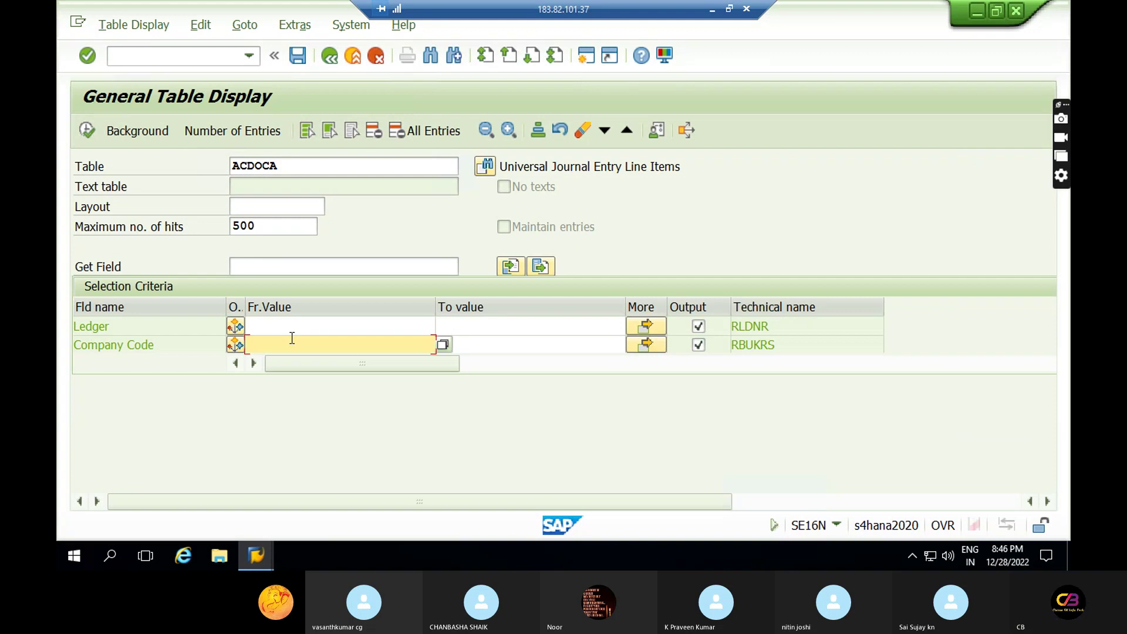
{"action": "type", "text": "2001"}
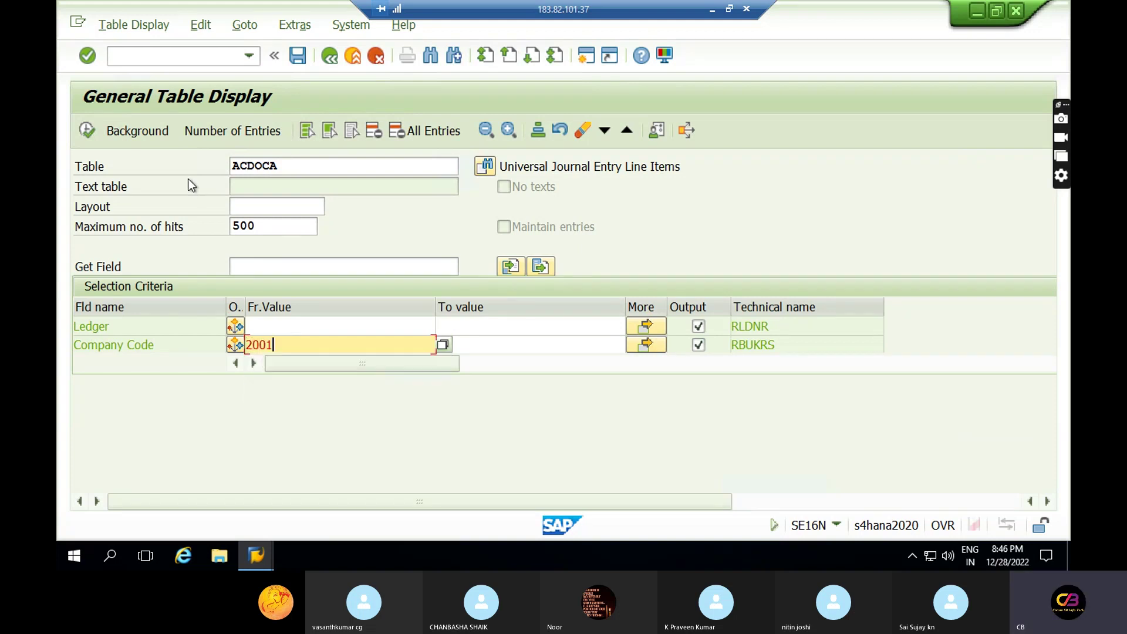
{"action": "double_click", "coordinate": [259, 226]}
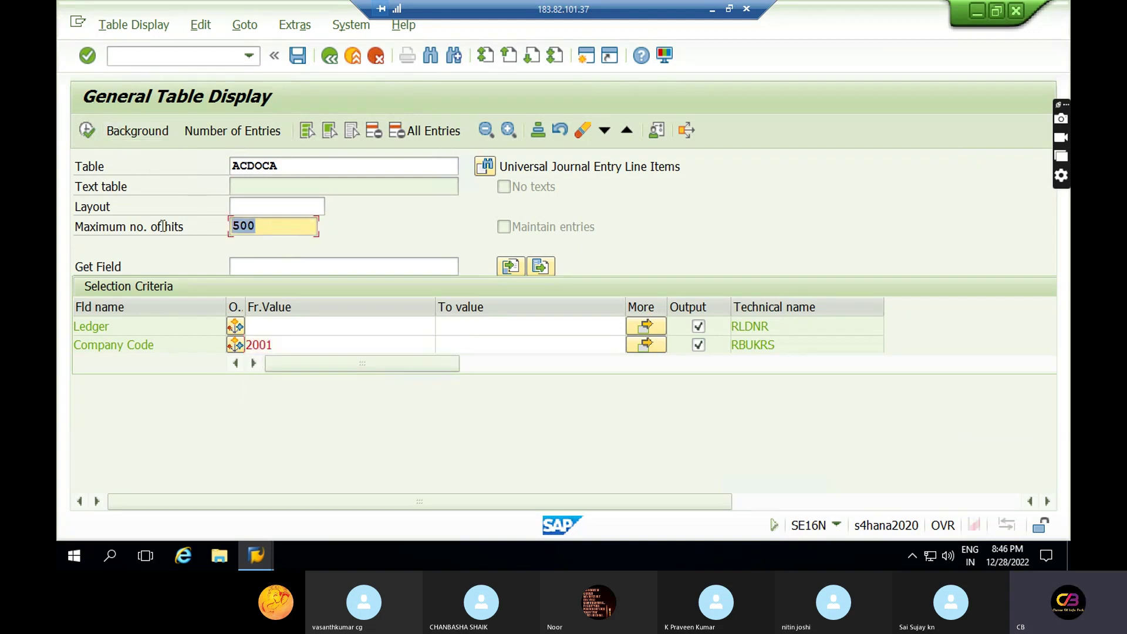
{"action": "key", "text": "BackSpace"}
{"action": "left_click", "coordinate": [248, 131]}
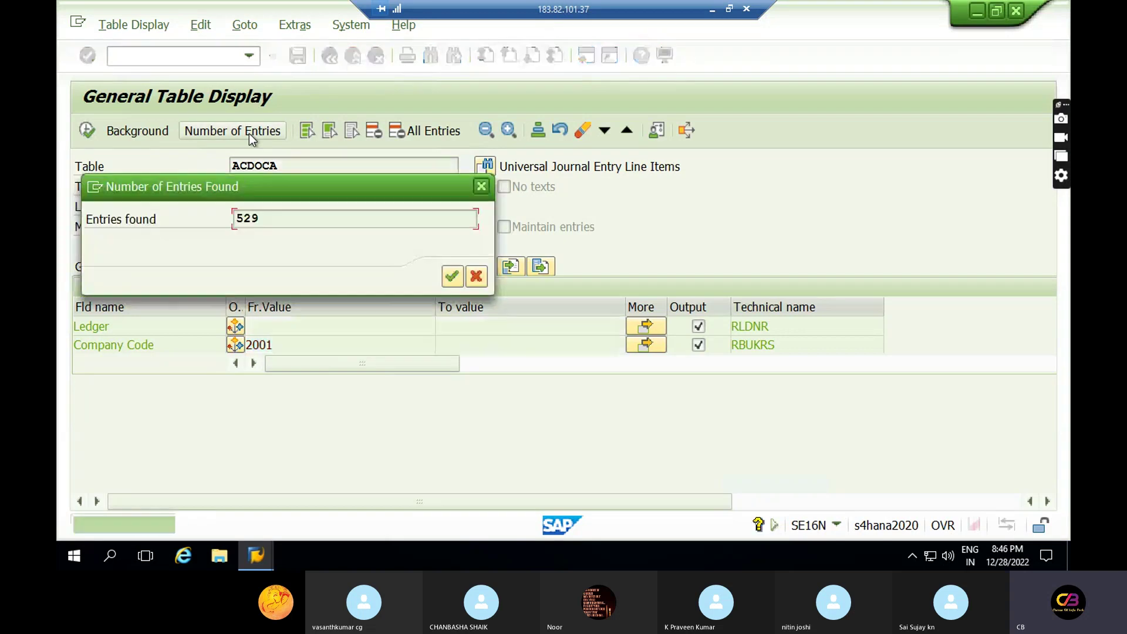
{"action": "left_click", "coordinate": [451, 277]}
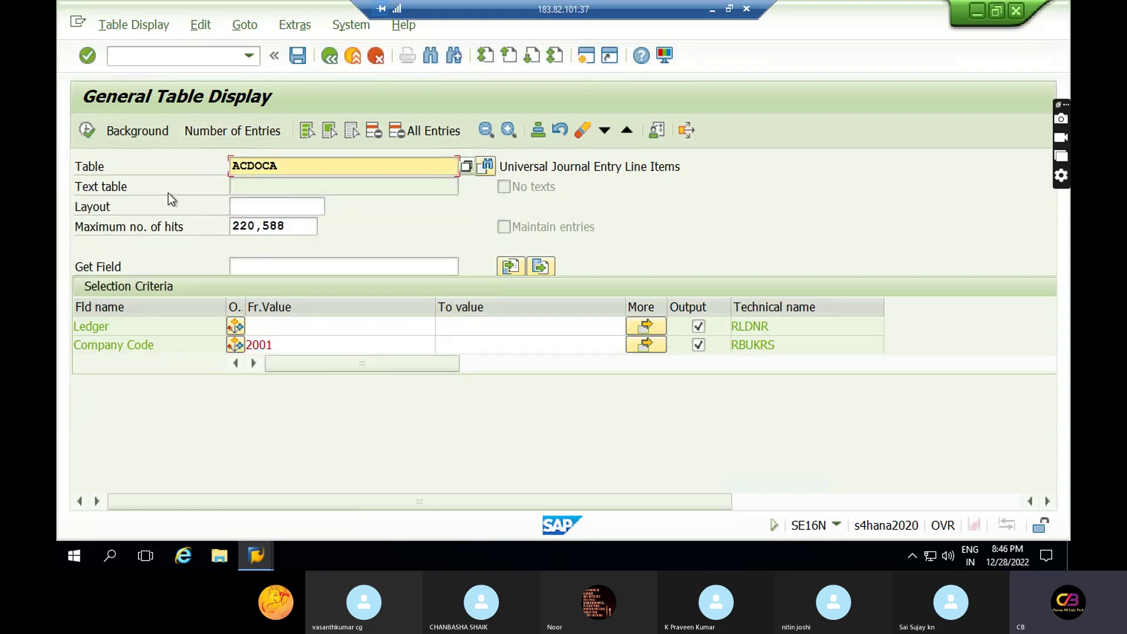
{"action": "left_click", "coordinate": [88, 131]}
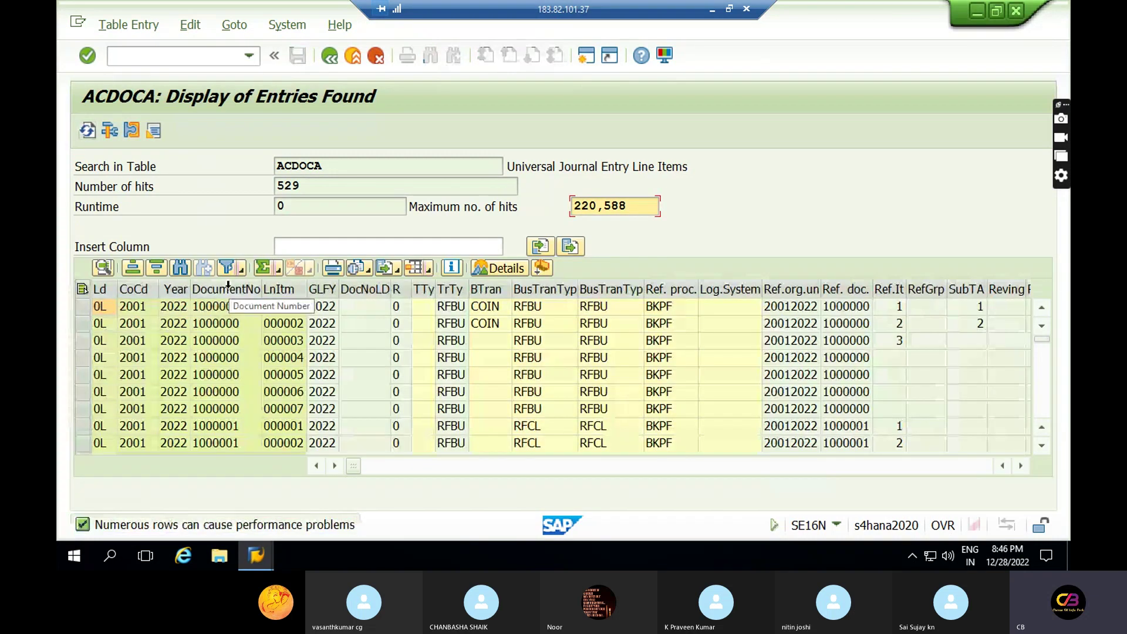
Step: Sort the 529 lines by document number descending, putting 51000006 on top, and start a new session
{"action": "left_click", "coordinate": [228, 289]}
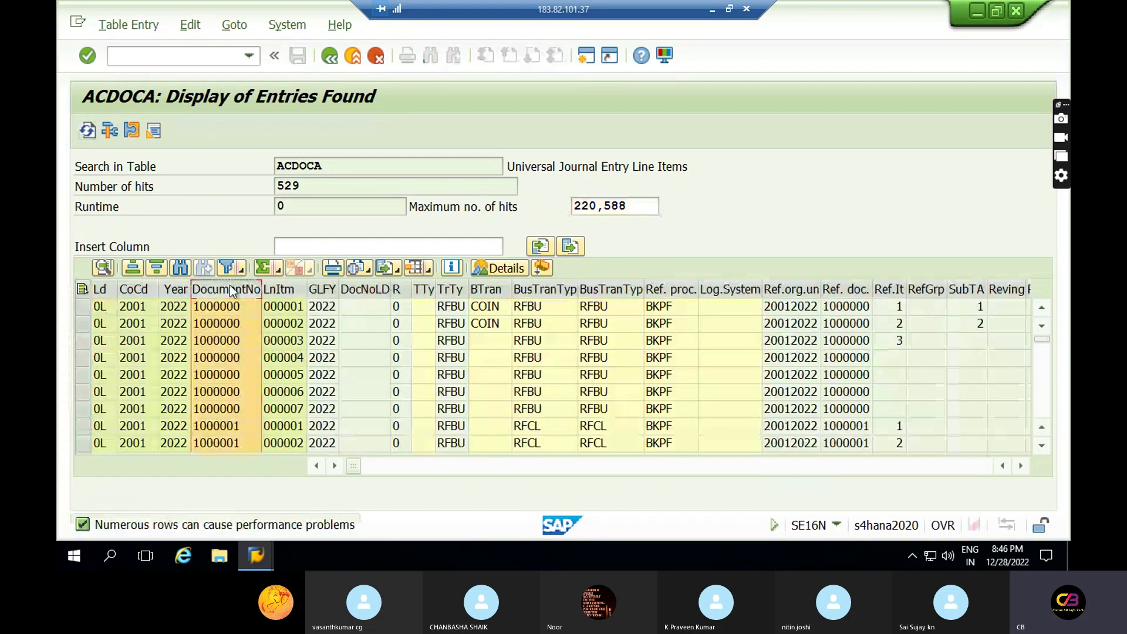
{"action": "left_click", "coordinate": [162, 267]}
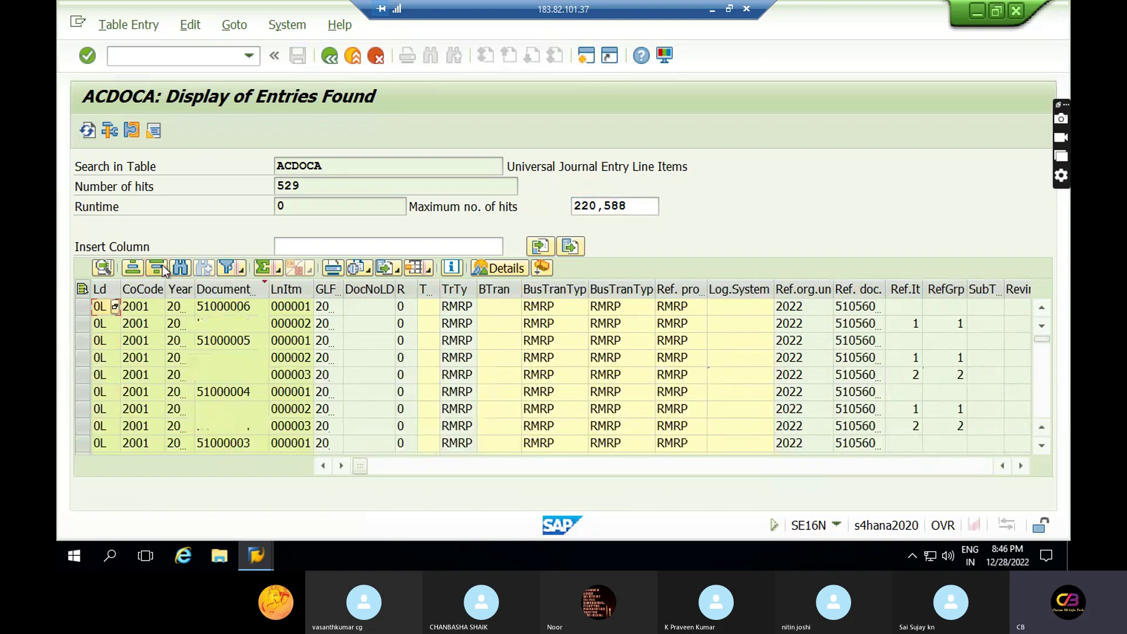
{"action": "left_click", "coordinate": [239, 312]}
{"action": "left_click", "coordinate": [584, 55]}
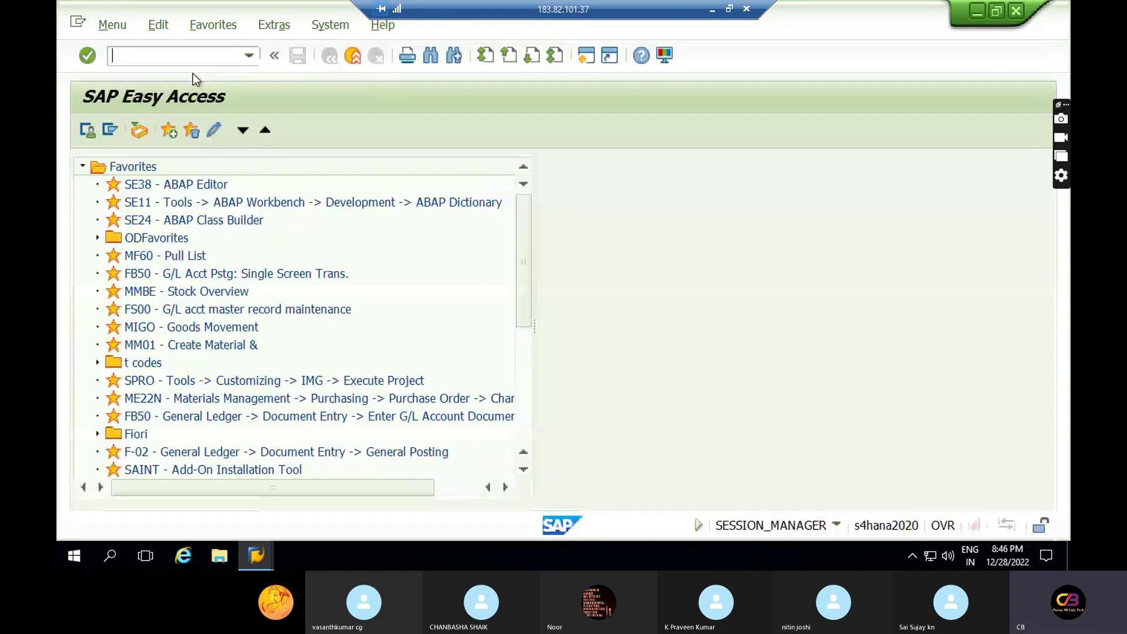
Step: Display document 51000006 for fiscal year 2022 in FB03 and check its posting date
{"action": "type", "text": "FB03"}
{"action": "key", "text": "Return"}
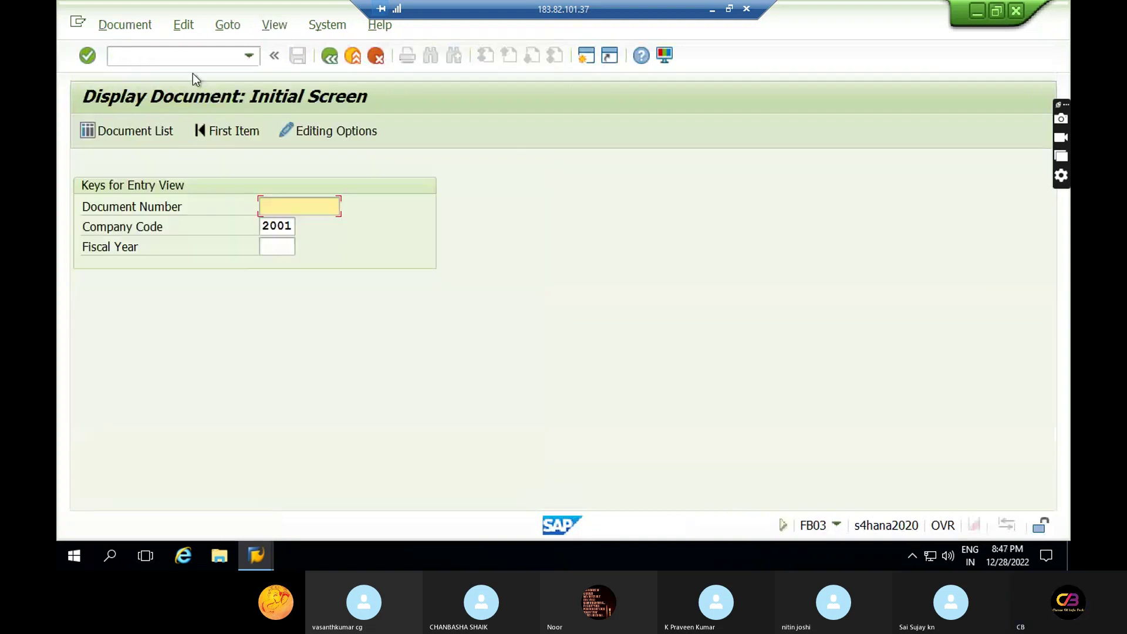
{"action": "type", "text": "51000006"}
{"action": "left_click", "coordinate": [267, 245]}
{"action": "type", "text": "2022"}
{"action": "key", "text": "Return"}
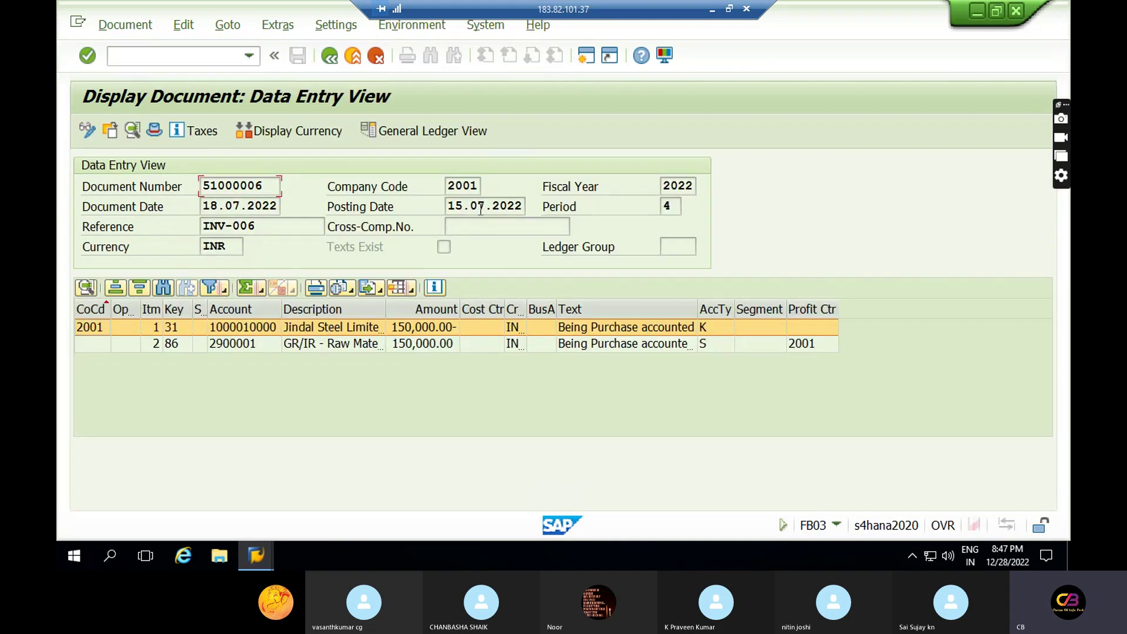
{"action": "left_click", "coordinate": [462, 206]}
Step: View the document's General Ledger View, then return to its Data Entry View
{"action": "left_click", "coordinate": [434, 132]}
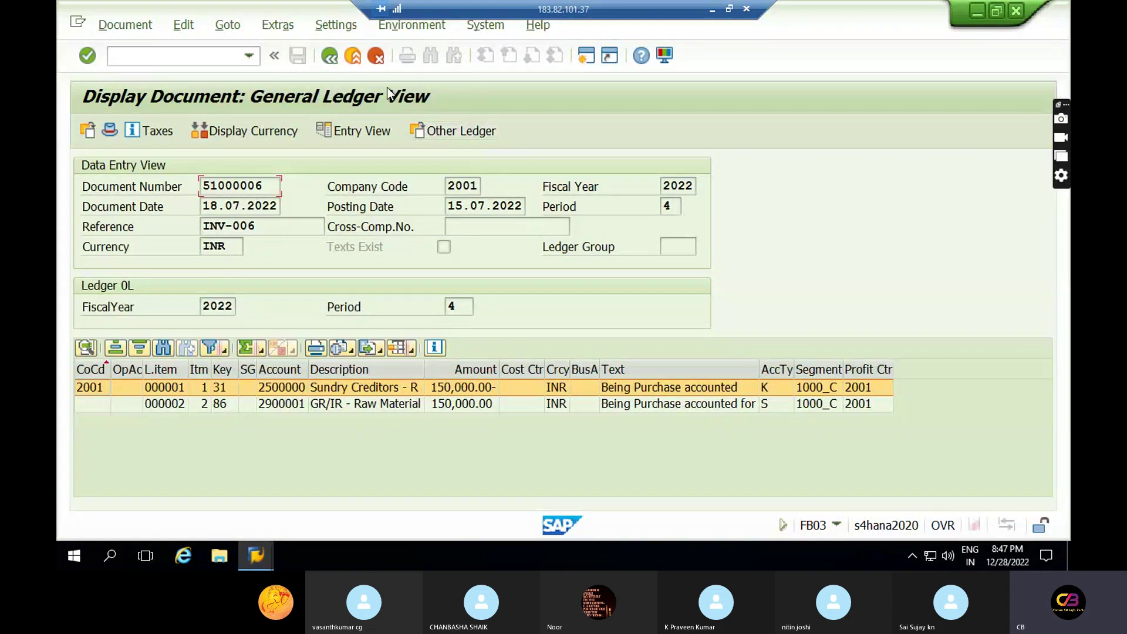
{"action": "left_click", "coordinate": [334, 62]}
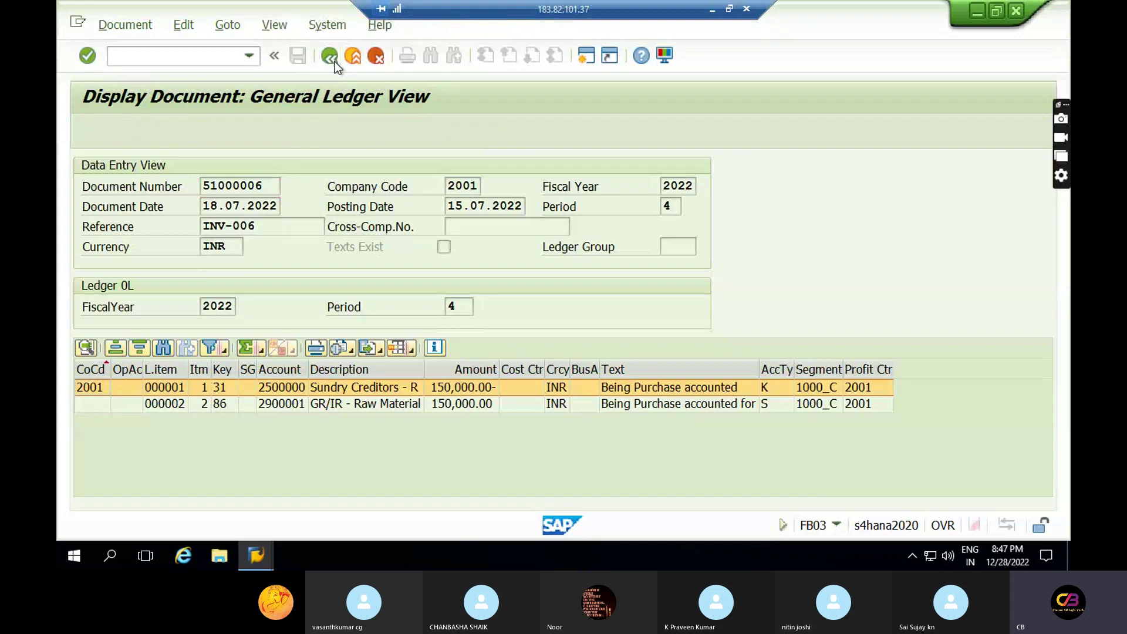
{"action": "key", "text": "Return"}
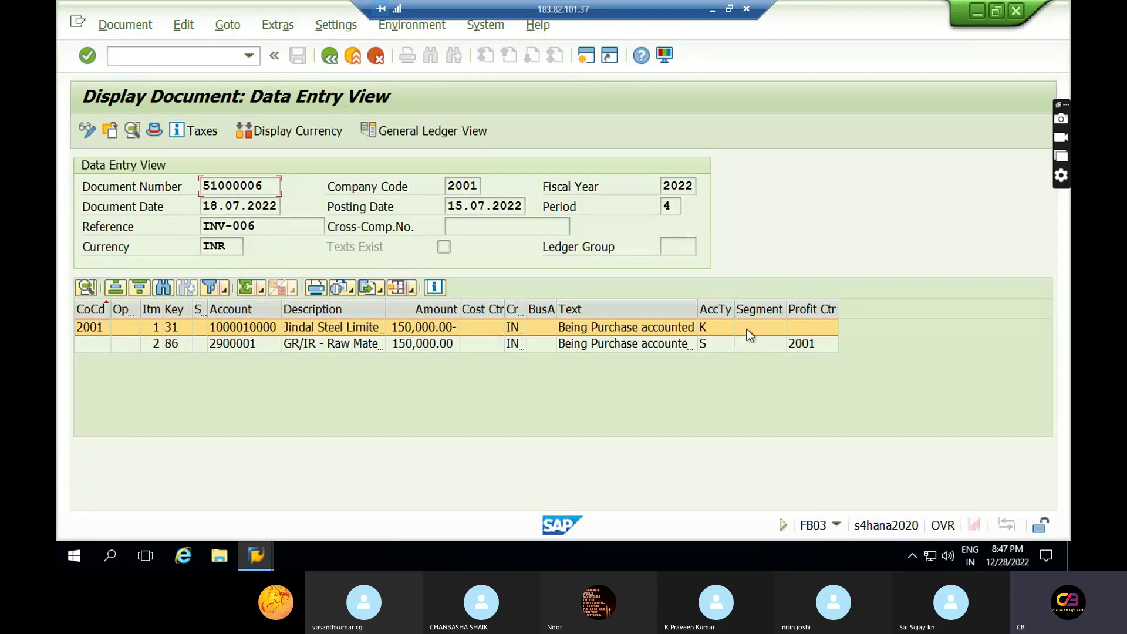
Step: Compare the segment values of both line items in the entry view
{"action": "left_click", "coordinate": [747, 330]}
{"action": "left_click", "coordinate": [749, 336]}
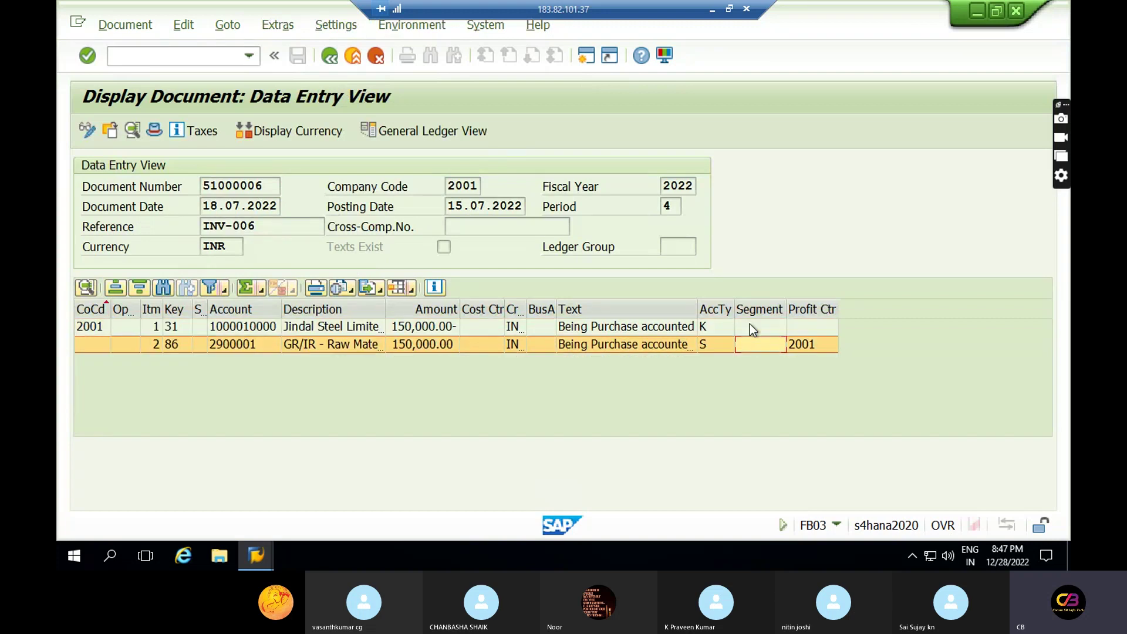
{"action": "left_click", "coordinate": [748, 324]}
{"action": "left_click", "coordinate": [751, 338]}
{"action": "left_click", "coordinate": [755, 333]}
{"action": "left_click", "coordinate": [756, 343]}
Step: In the General Ledger View, inspect the segment and profit centre of both line items
{"action": "left_click", "coordinate": [436, 133]}
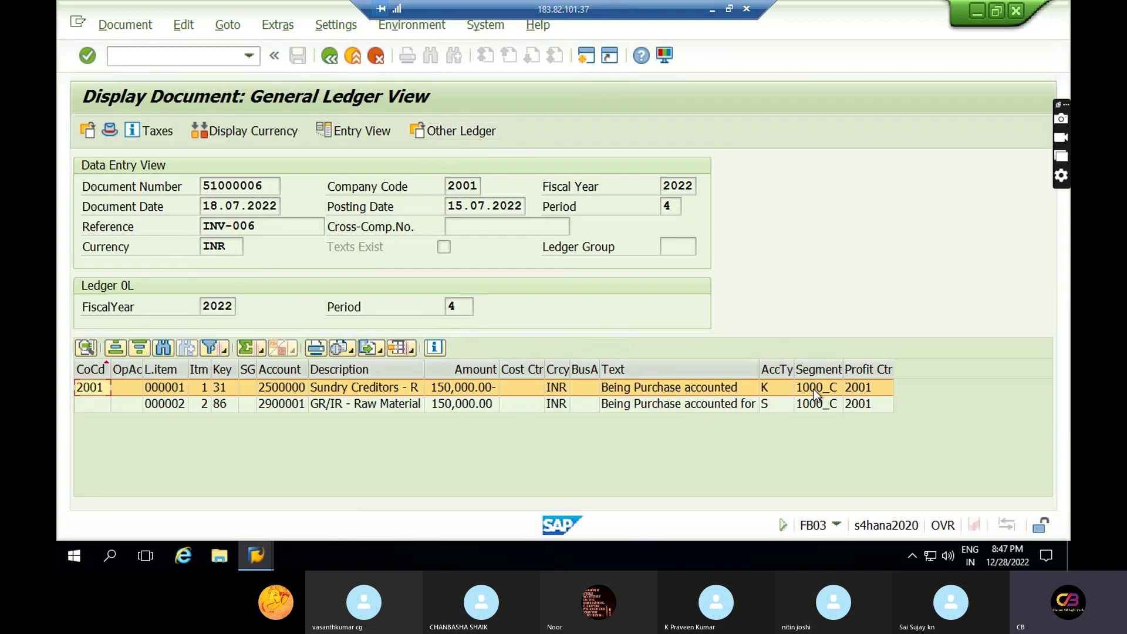
{"action": "left_click", "coordinate": [830, 404]}
{"action": "left_click", "coordinate": [860, 407]}
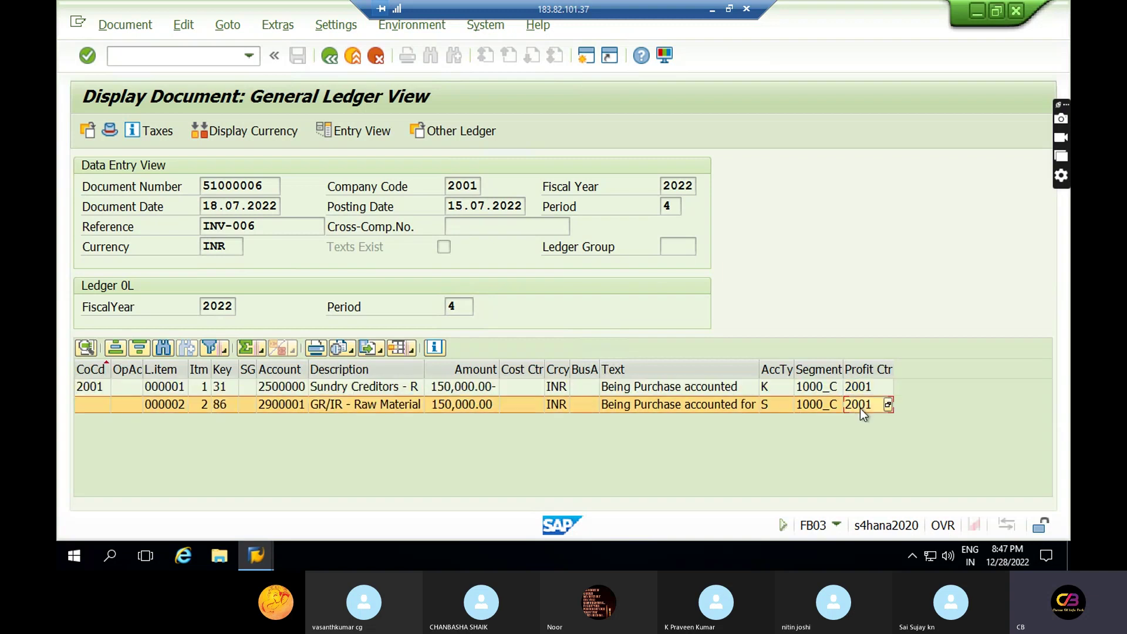
{"action": "left_click", "coordinate": [849, 386]}
{"action": "left_click", "coordinate": [853, 409]}
{"action": "left_click", "coordinate": [814, 388]}
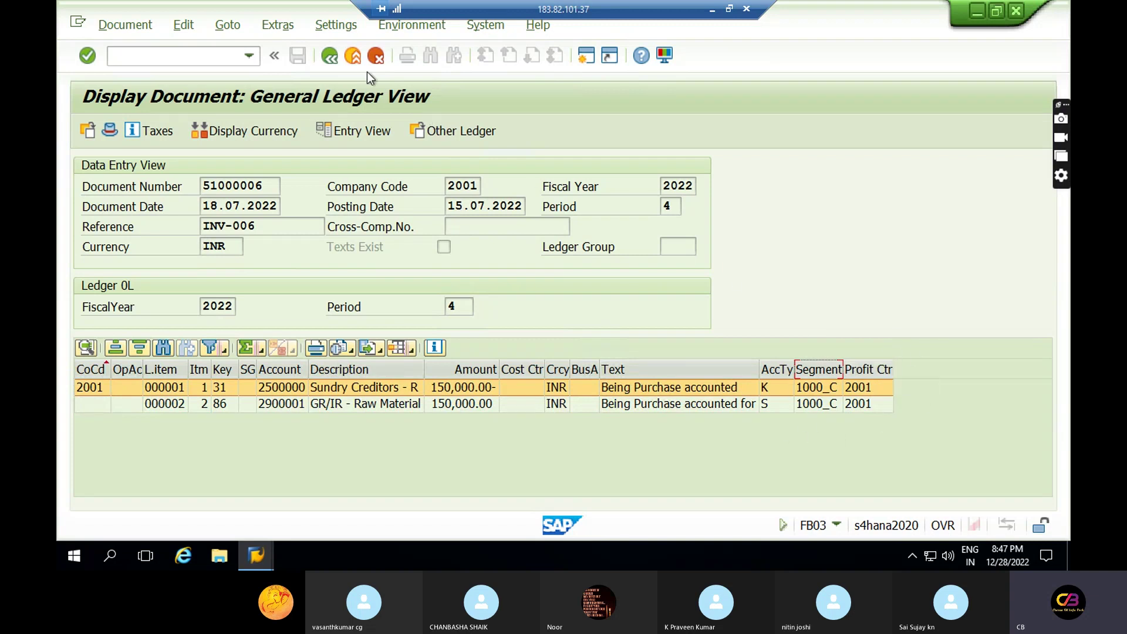
Step: Reopen the entry view and note line item 1's empty segment and profit centre
{"action": "left_click", "coordinate": [329, 57]}
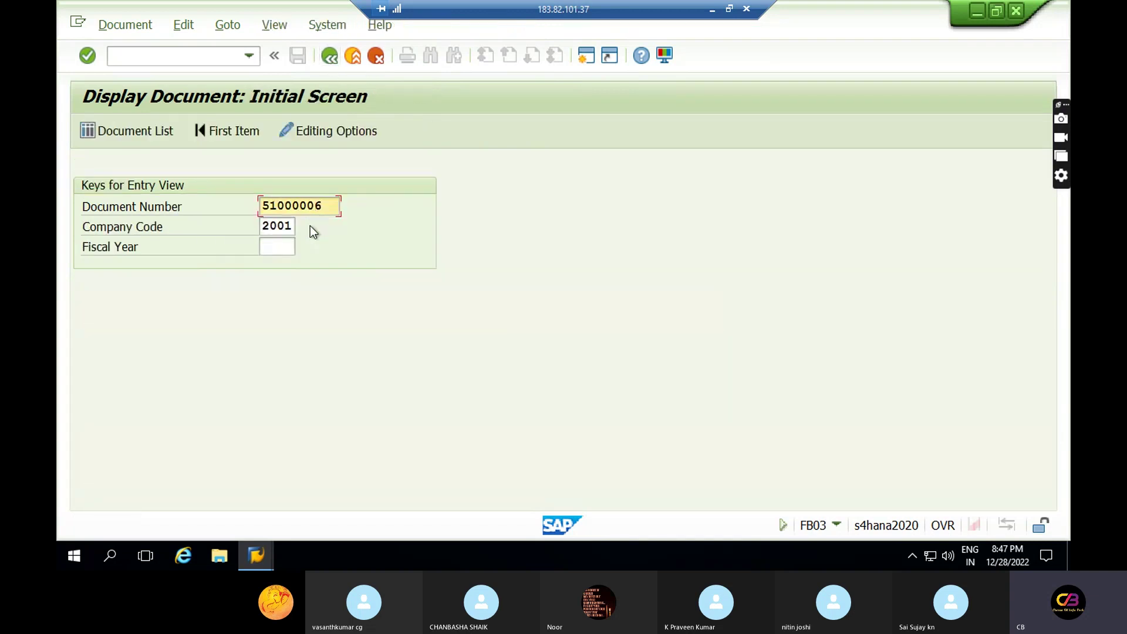
{"action": "key", "text": "Return"}
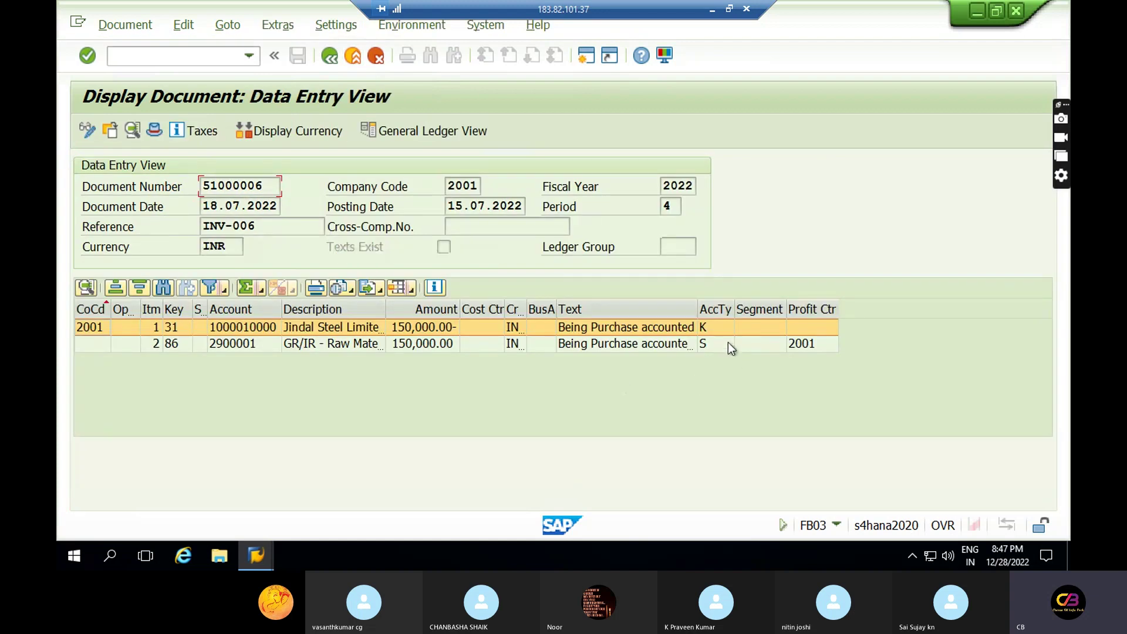
{"action": "left_click", "coordinate": [766, 327]}
{"action": "left_click", "coordinate": [760, 344]}
{"action": "left_click", "coordinate": [798, 330]}
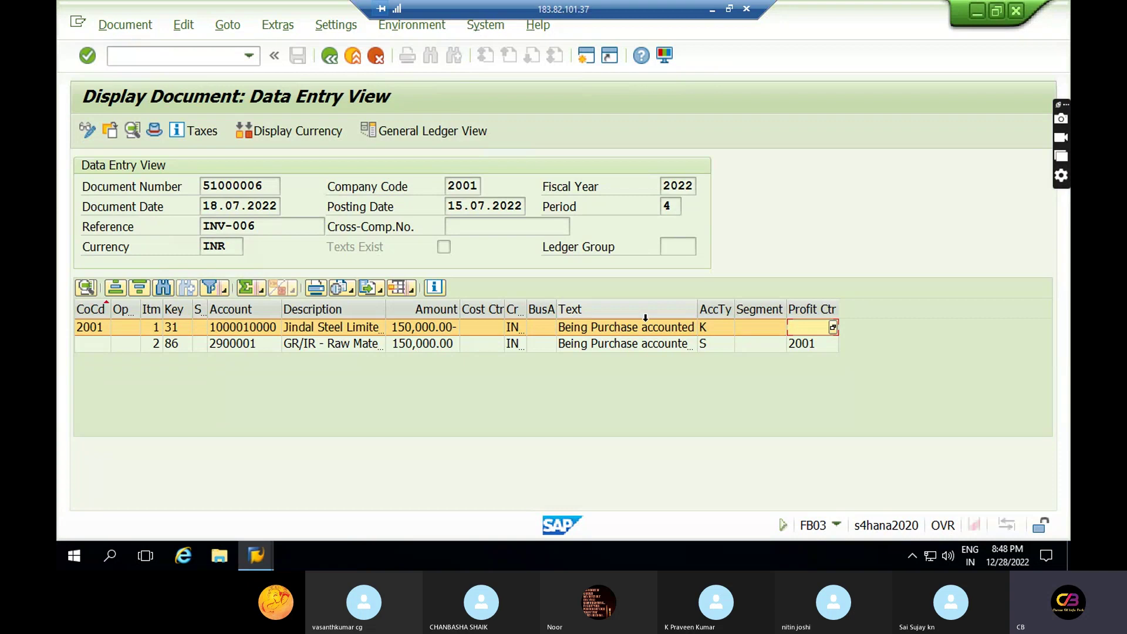
Step: Return to the General Ledger View and highlight profit centre 2001, company code 2001, and Segment columns
{"action": "left_click", "coordinate": [419, 132]}
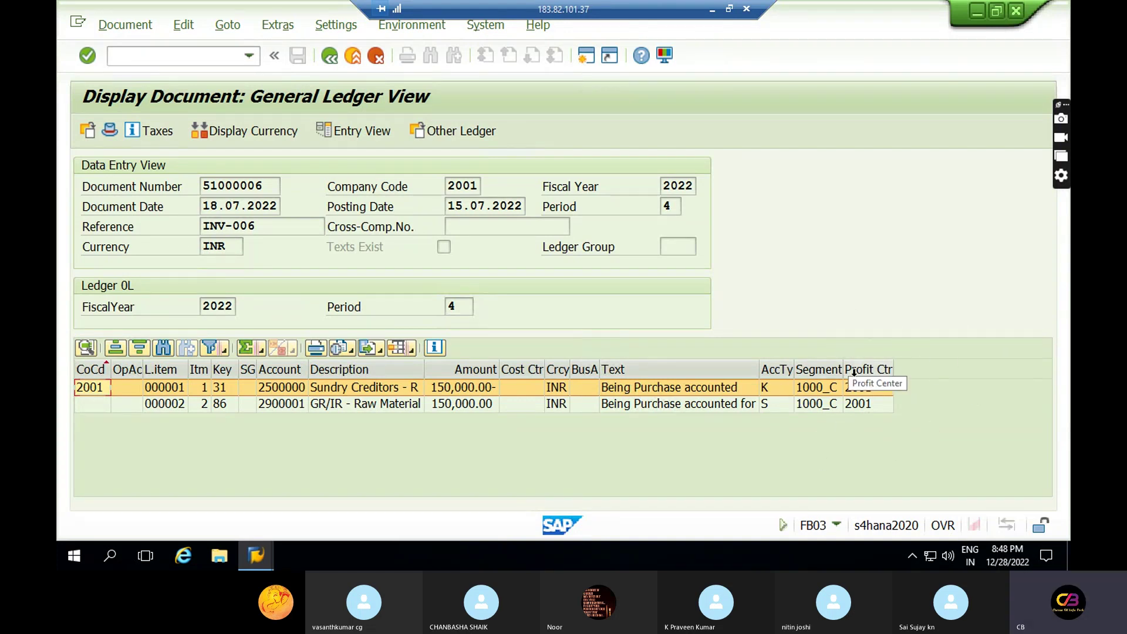
{"action": "left_click", "coordinate": [867, 389]}
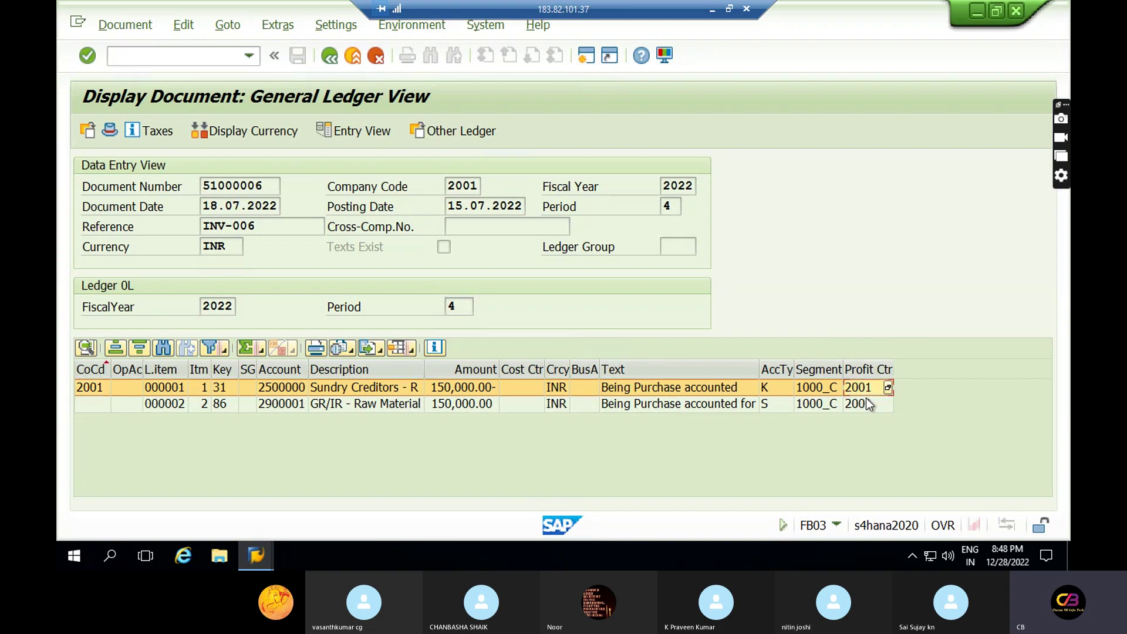
{"action": "left_click", "coordinate": [833, 403]}
{"action": "left_click", "coordinate": [808, 387]}
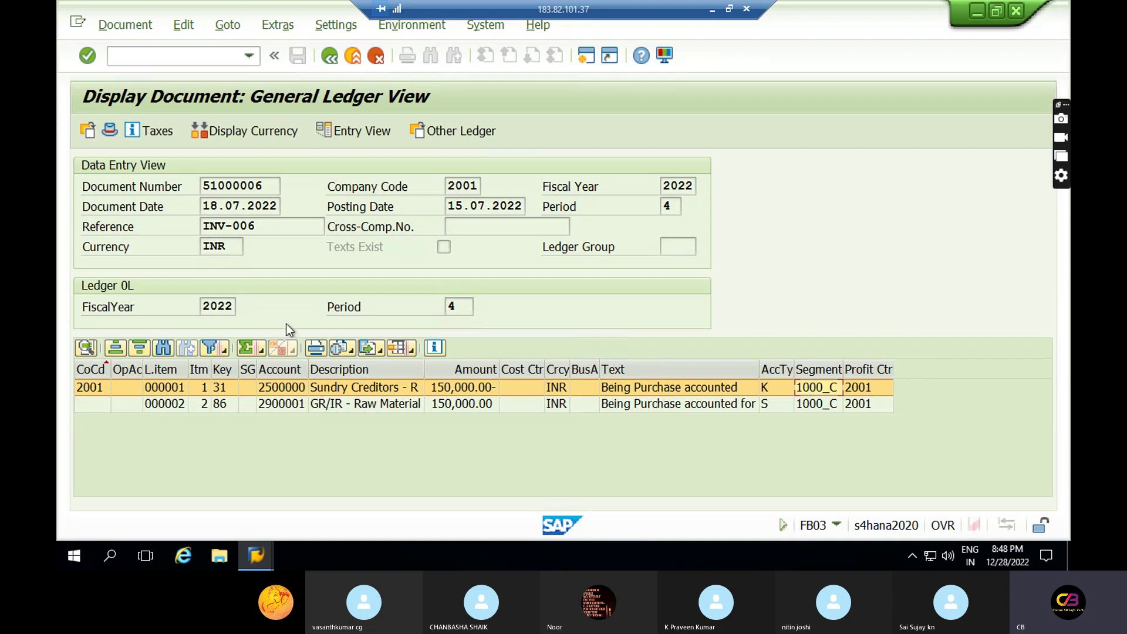
{"action": "left_click", "coordinate": [470, 187]}
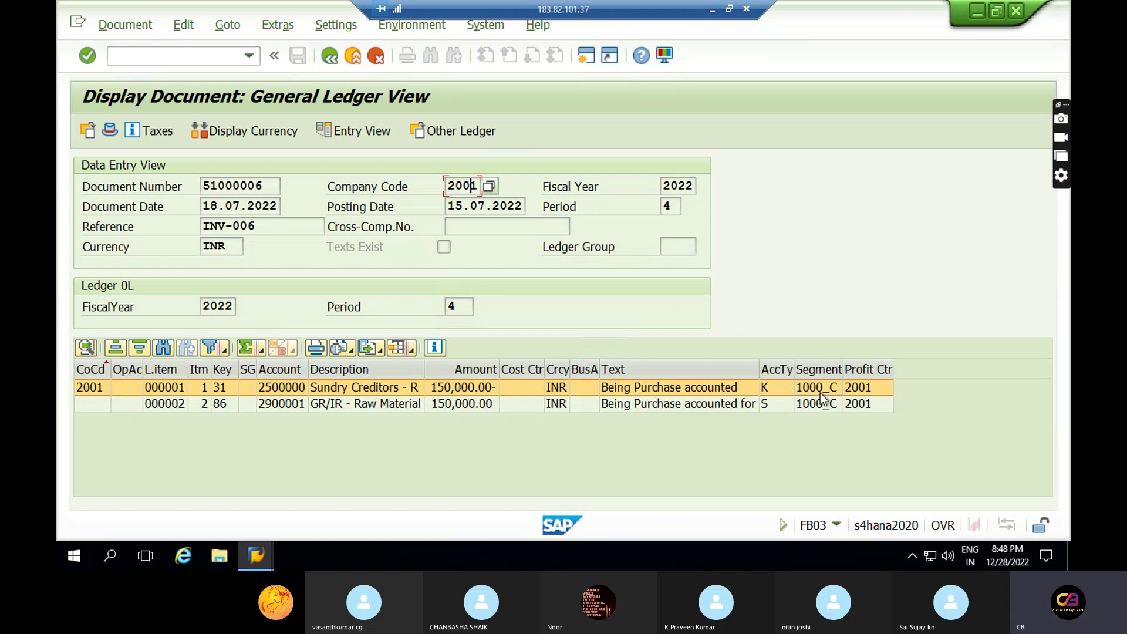
{"action": "left_click", "coordinate": [812, 368]}
{"action": "left_click", "coordinate": [866, 370]}
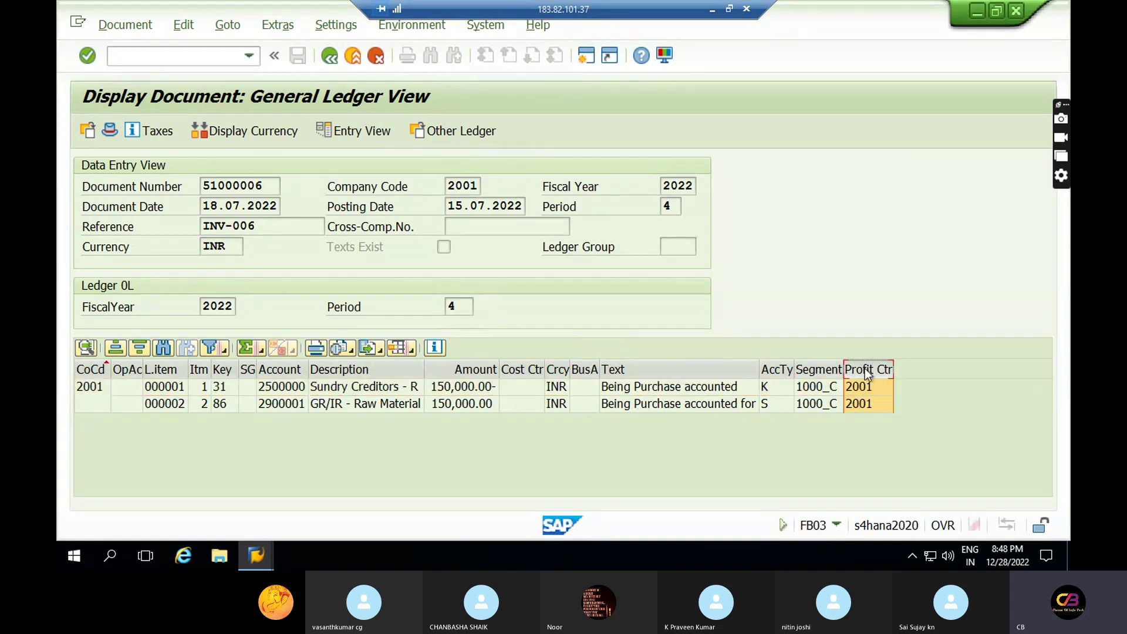
{"action": "left_click", "coordinate": [332, 55]}
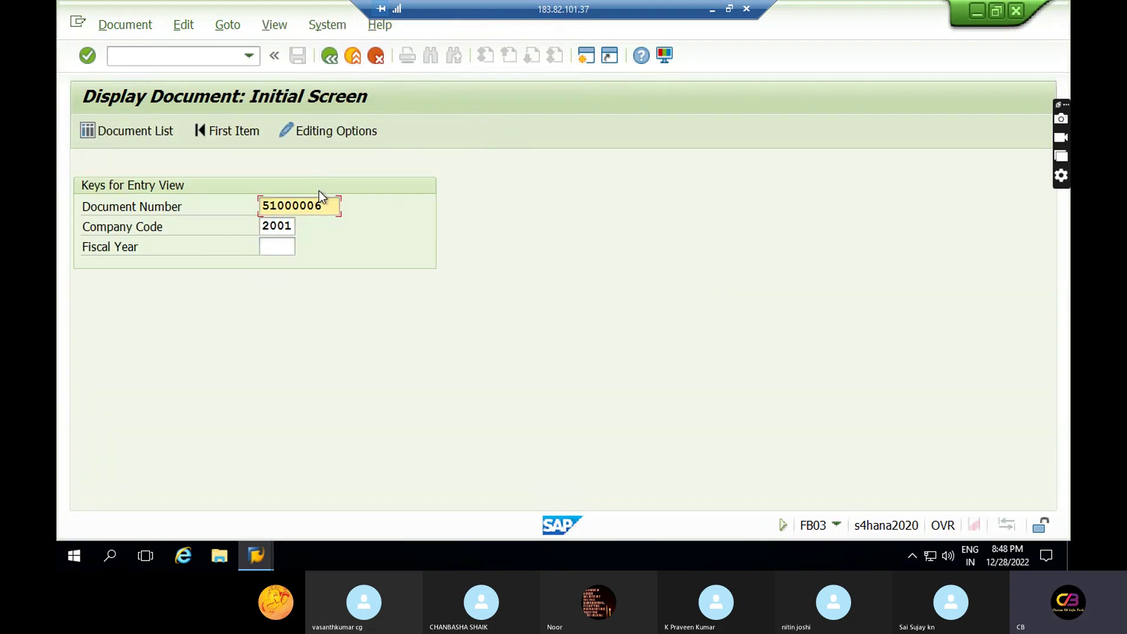
{"action": "key", "text": "Return"}
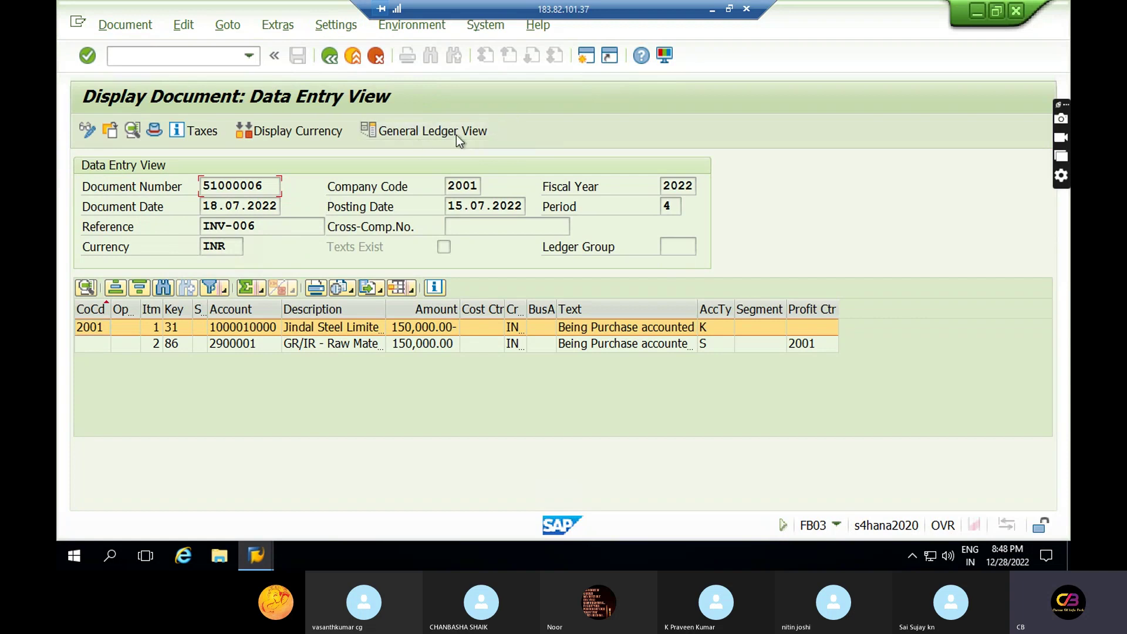
{"action": "left_click", "coordinate": [458, 135]}
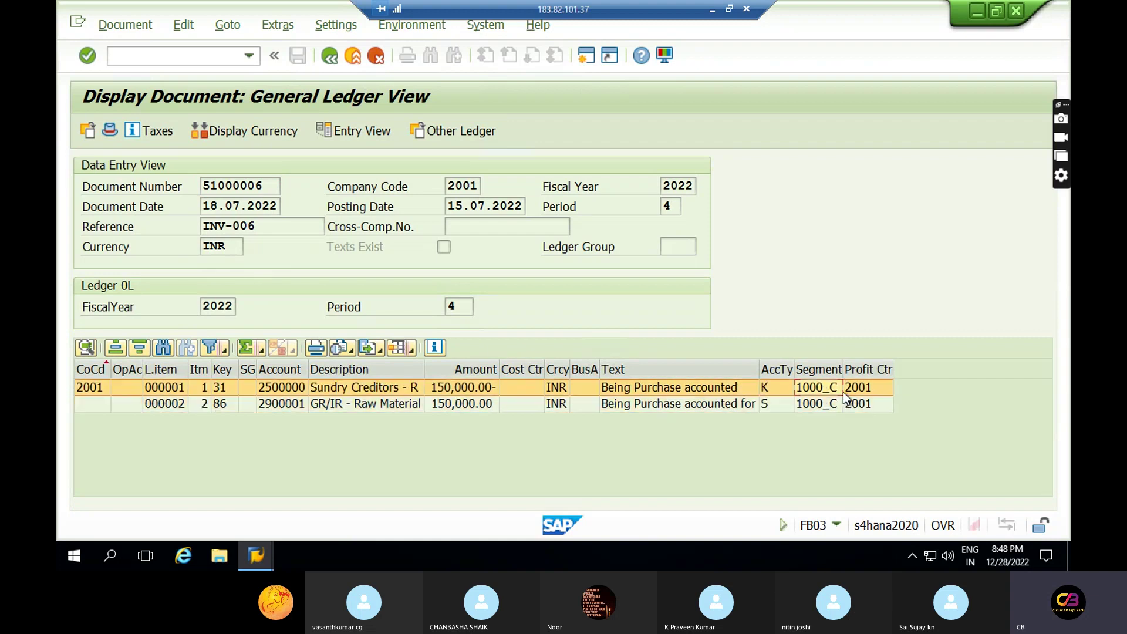
{"action": "left_click", "coordinate": [800, 325]}
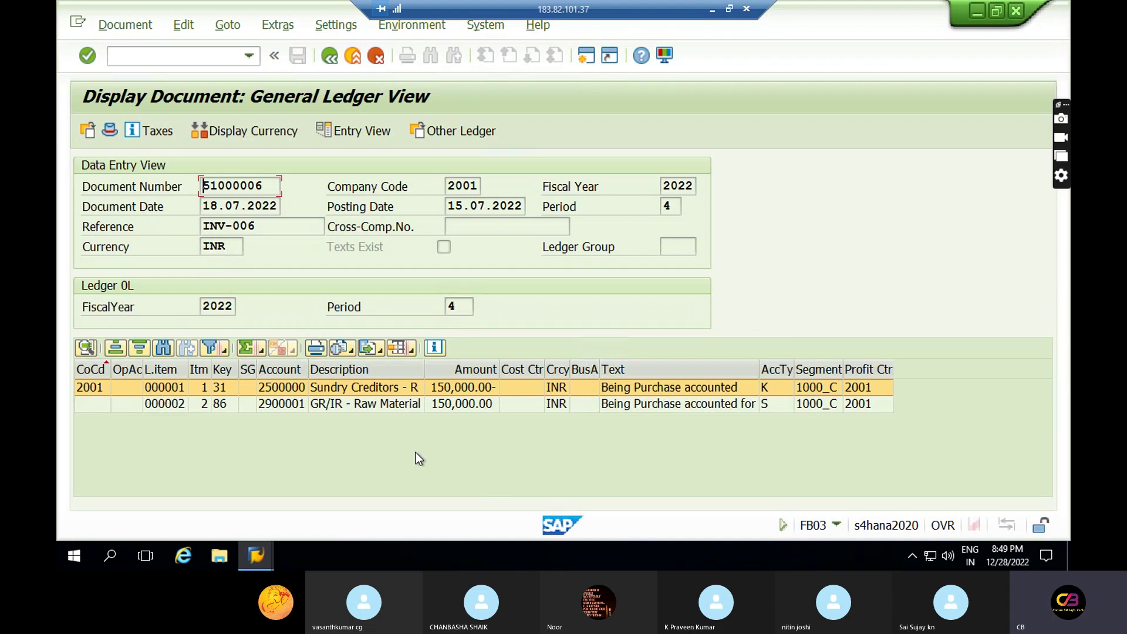
{"action": "left_click", "coordinate": [336, 56]}
{"action": "key", "text": "Return"}
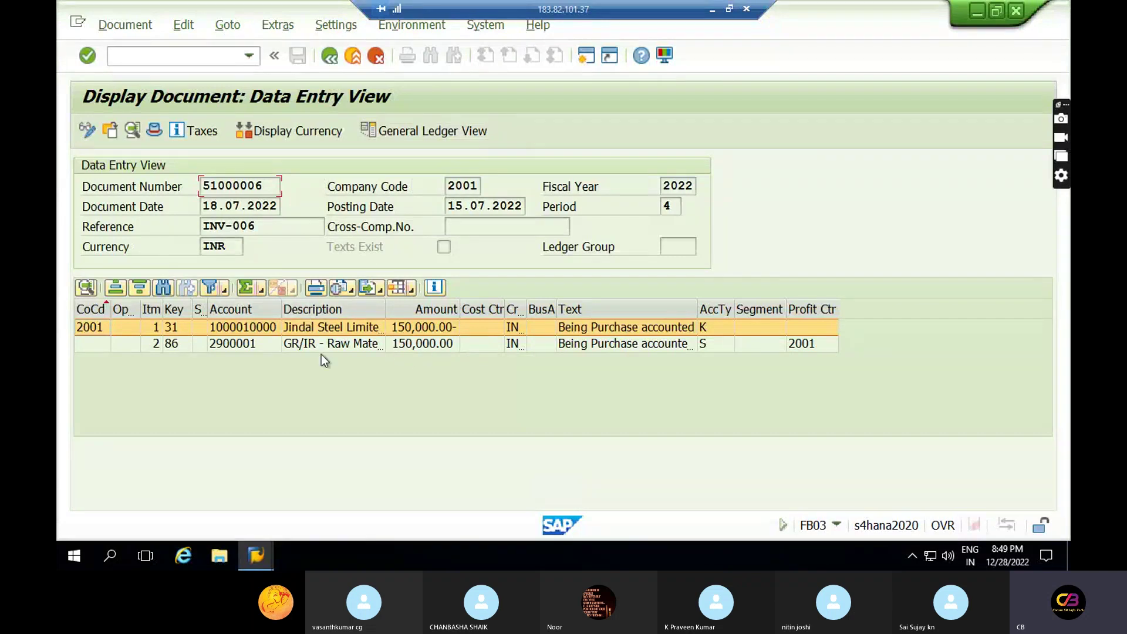
{"action": "left_click", "coordinate": [438, 133]}
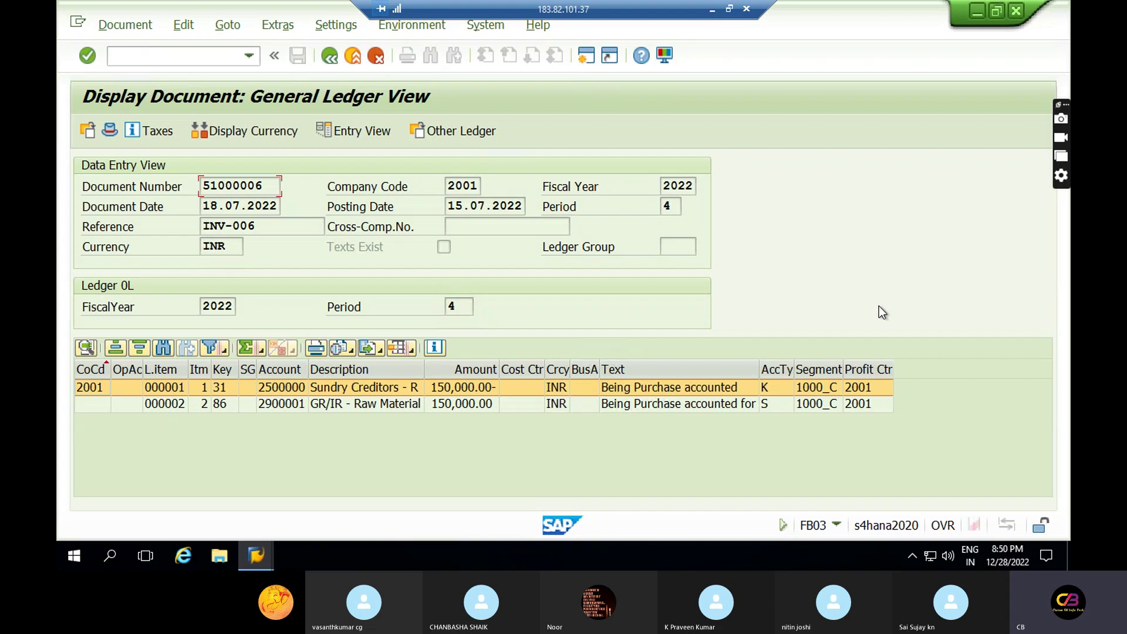
Step: Display document 51000006 in extension ledger EL via Other Ledger
{"action": "left_click", "coordinate": [845, 403]}
{"action": "left_click", "coordinate": [856, 390]}
{"action": "left_click", "coordinate": [442, 136]}
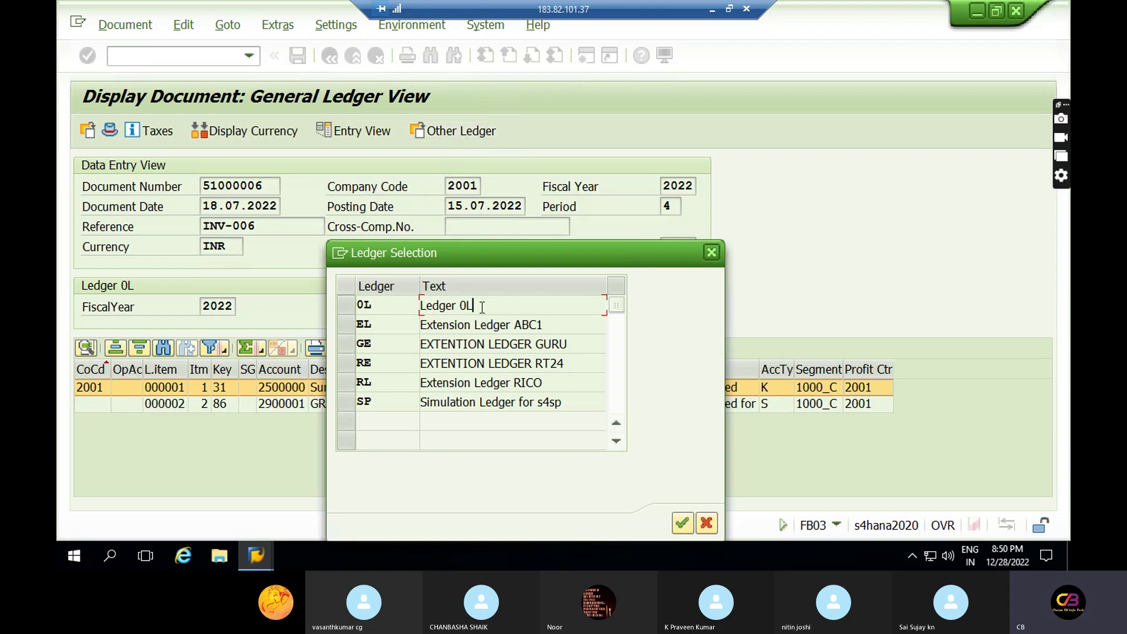
{"action": "left_click", "coordinate": [387, 326]}
{"action": "double_click", "coordinate": [386, 342]}
{"action": "double_click", "coordinate": [453, 326]}
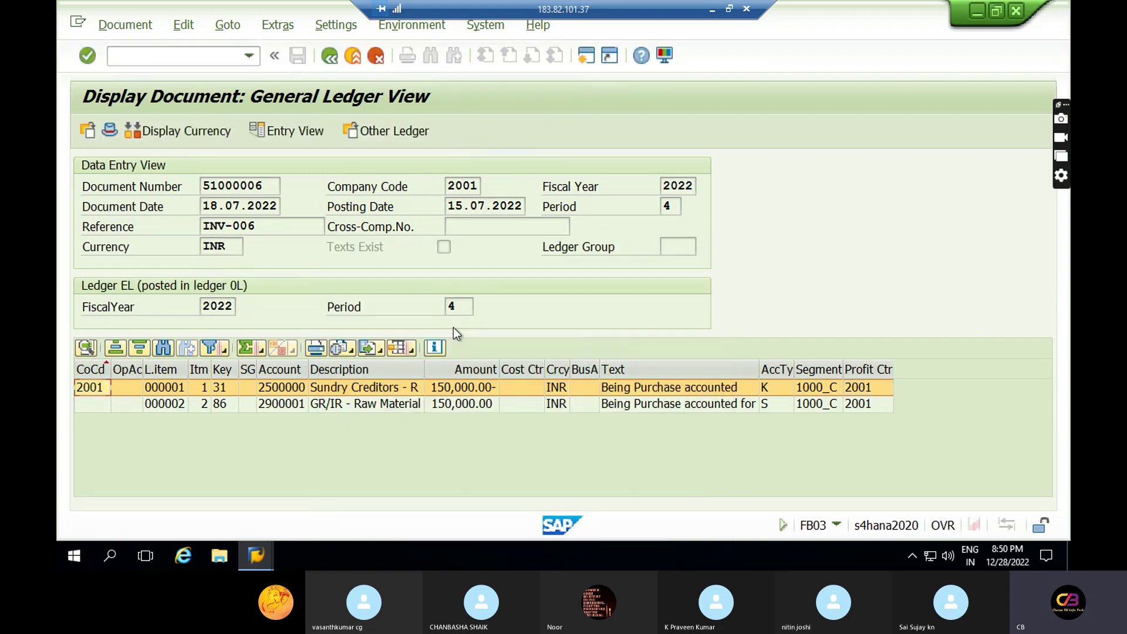
Step: Switch the document display to ledger RE, then to ledger RL
{"action": "left_click", "coordinate": [411, 130]}
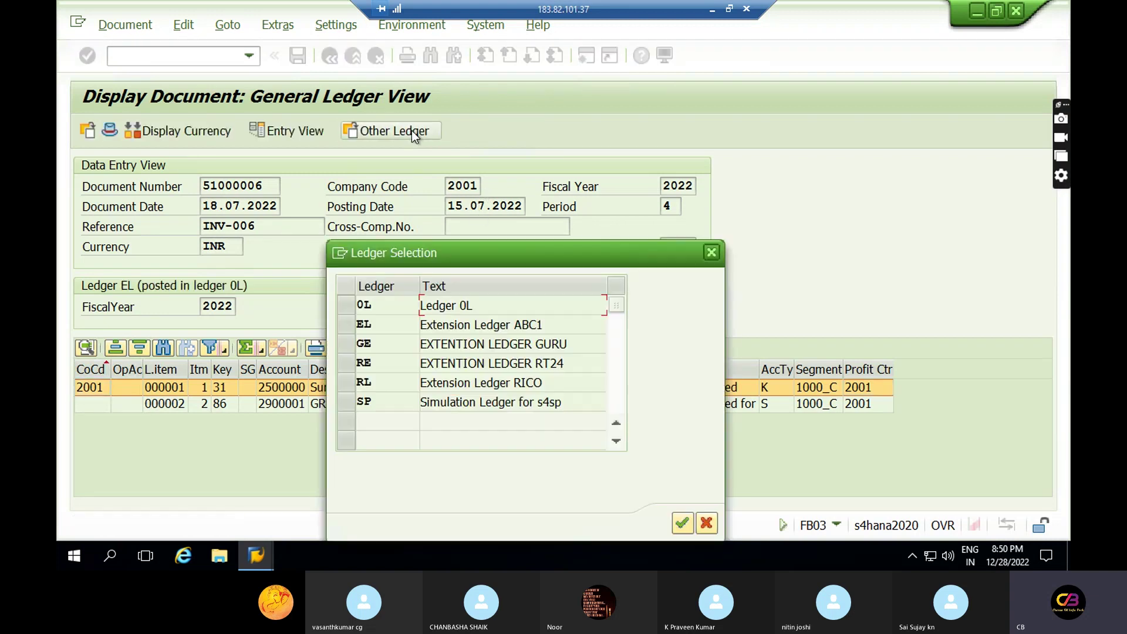
{"action": "double_click", "coordinate": [439, 362]}
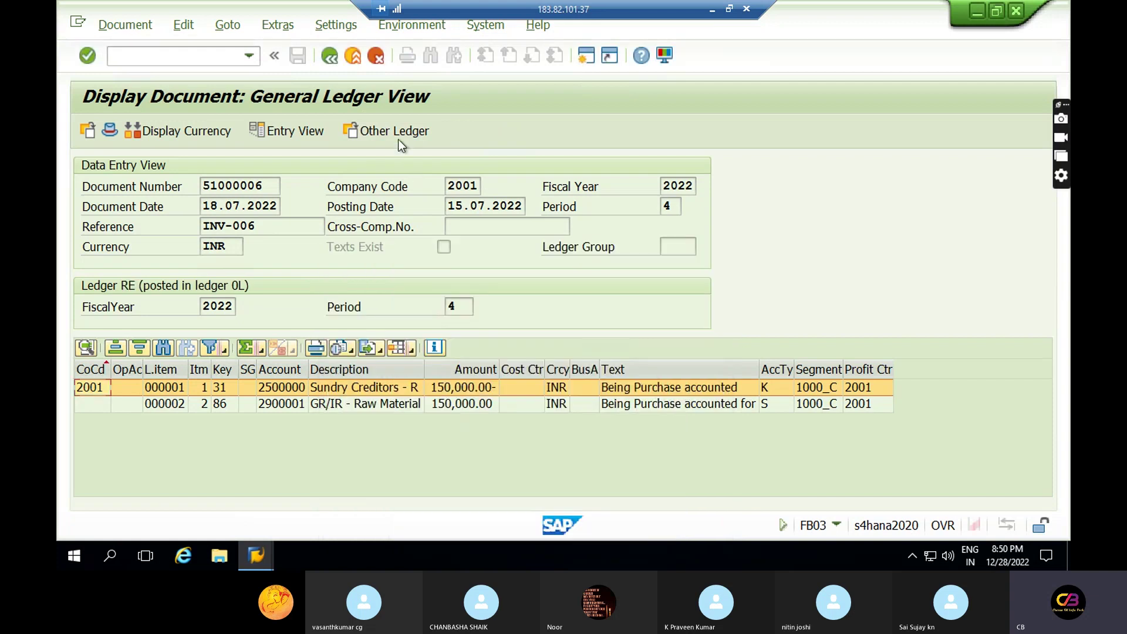
{"action": "left_click", "coordinate": [394, 132]}
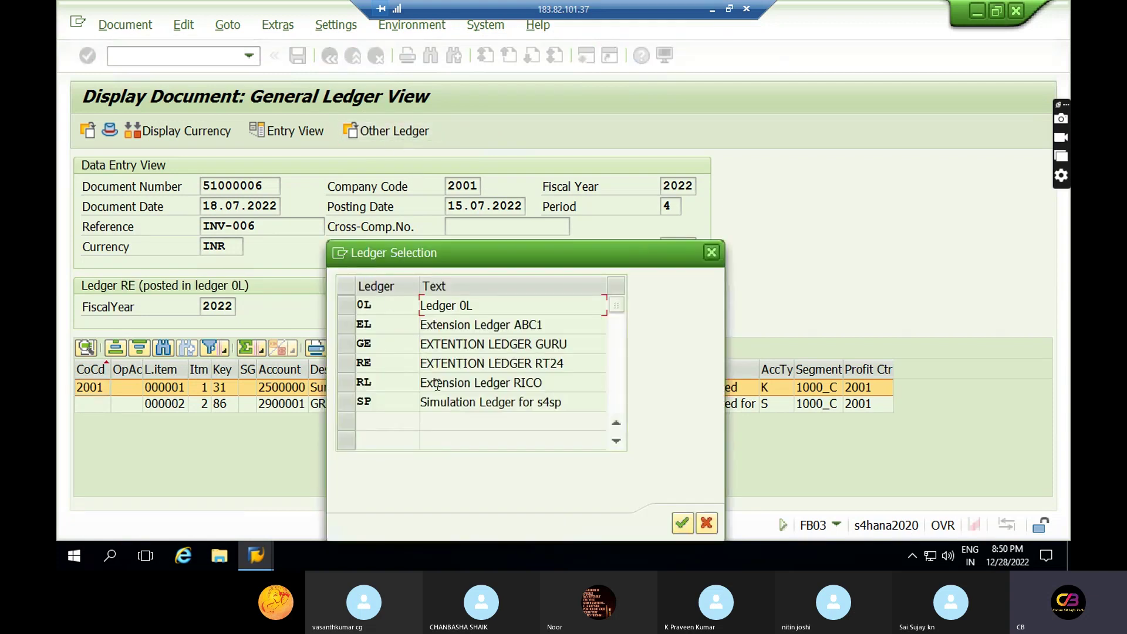
{"action": "left_click", "coordinate": [436, 383]}
{"action": "double_click", "coordinate": [435, 382]}
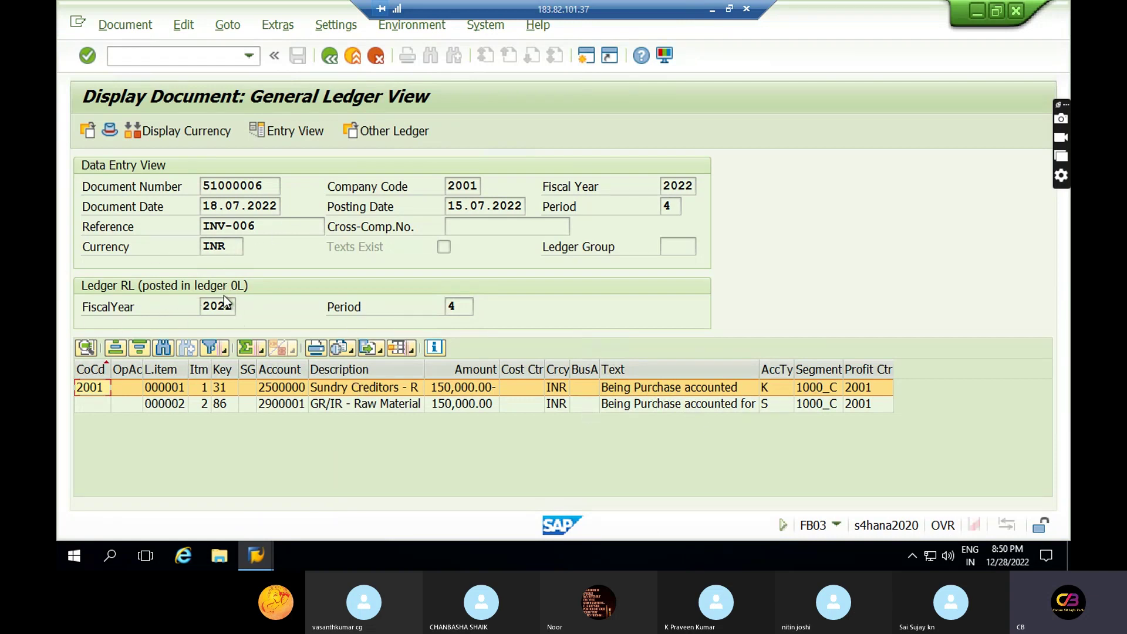
{"action": "key", "text": "ctrl+slash"}
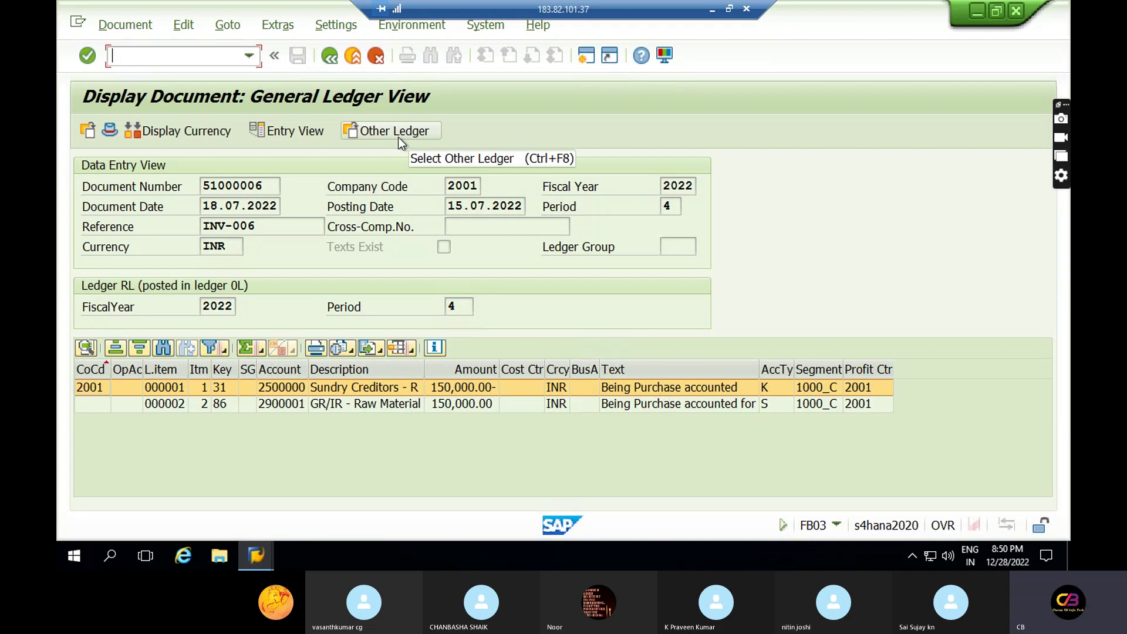
Step: Compare the vendor line's empty segment in Entry View with segment 1000_C in ledger 0L's view
{"action": "left_click", "coordinate": [282, 129]}
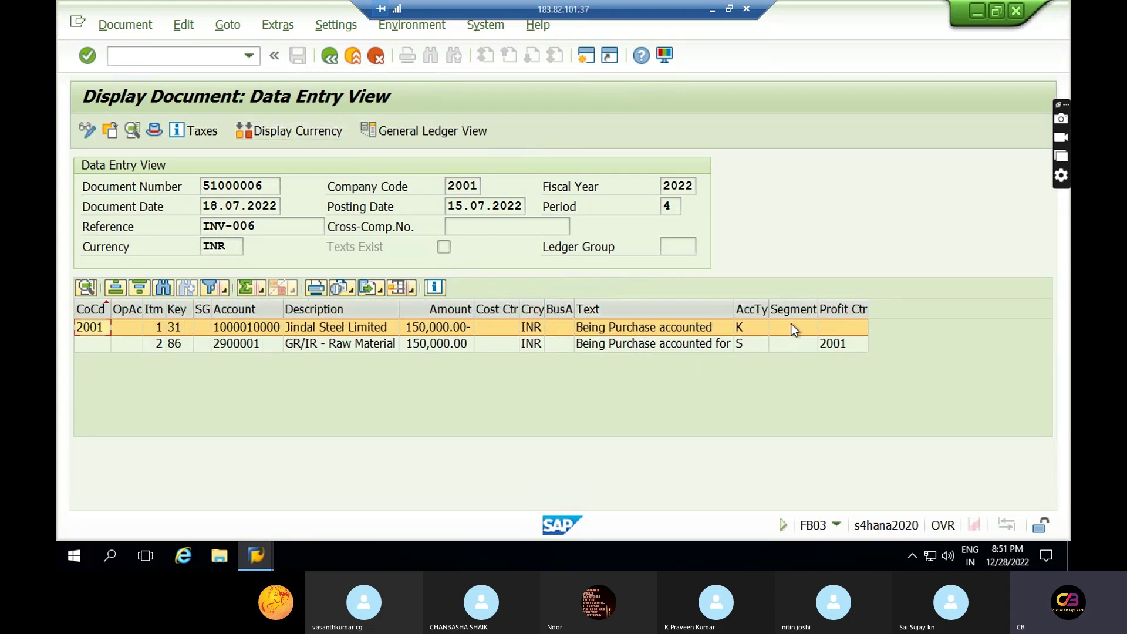
{"action": "left_click", "coordinate": [794, 327]}
{"action": "left_click", "coordinate": [793, 342]}
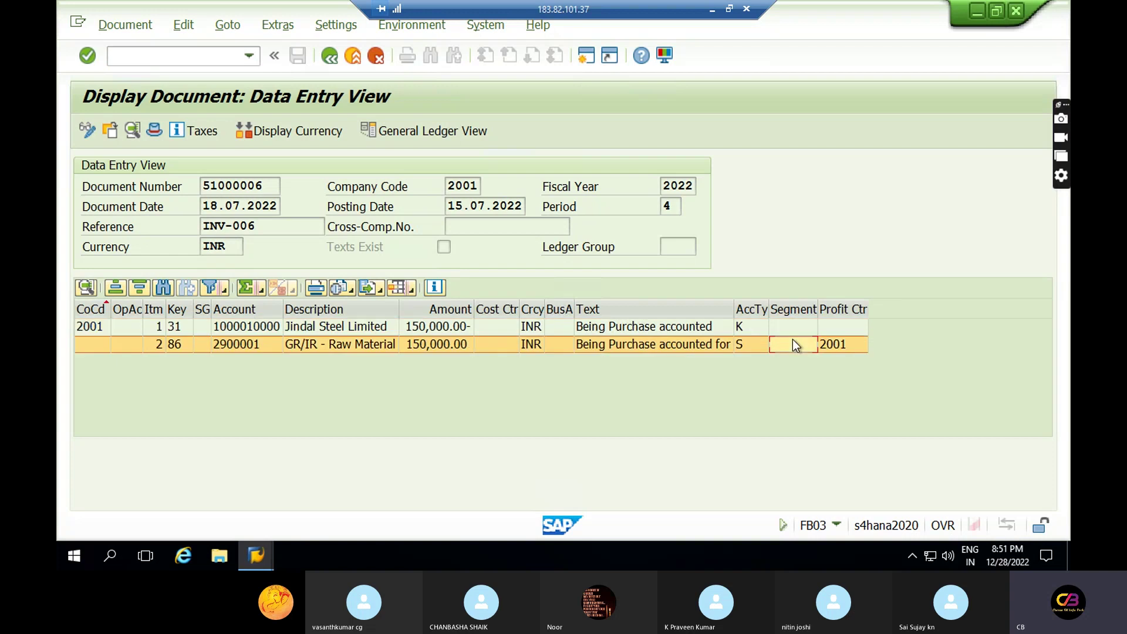
{"action": "left_click", "coordinate": [847, 322]}
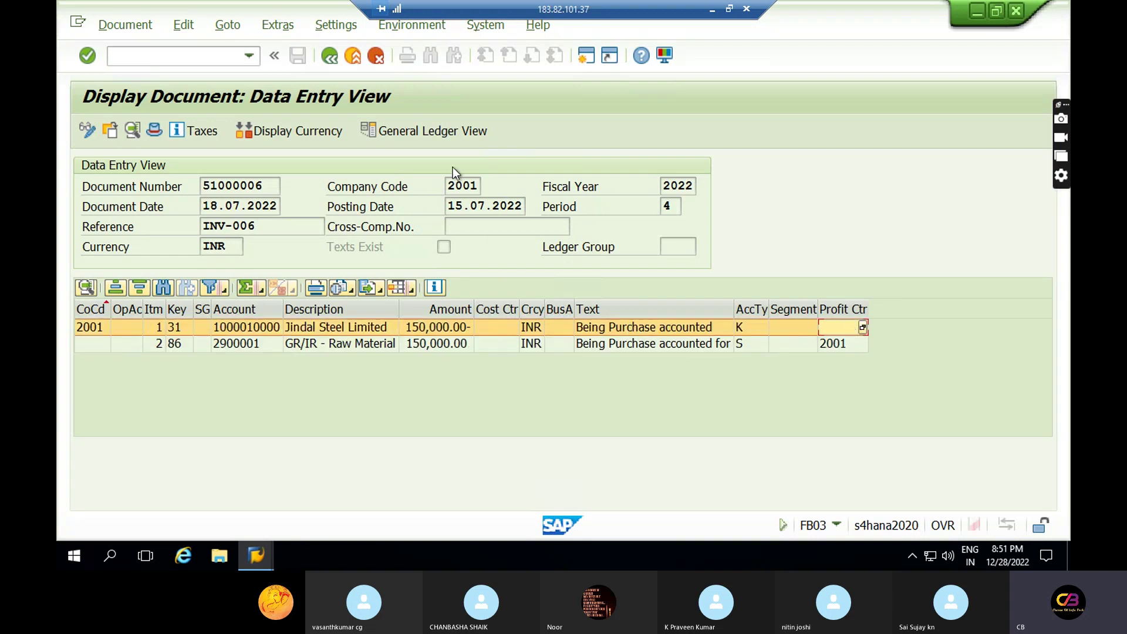
{"action": "left_click", "coordinate": [426, 133]}
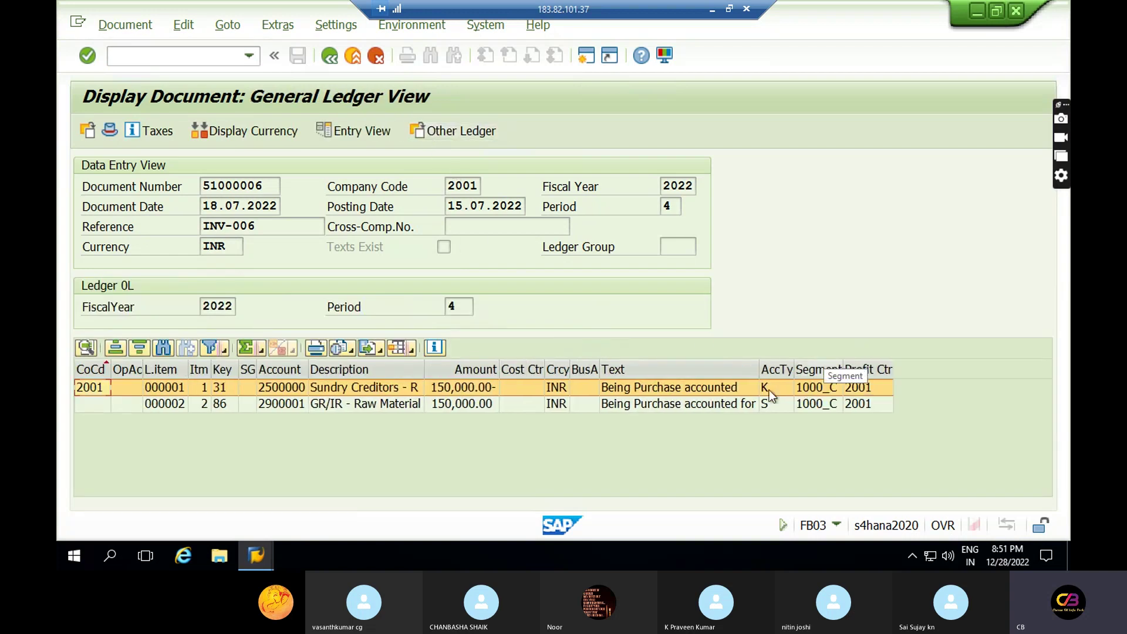
{"action": "left_click", "coordinate": [806, 388]}
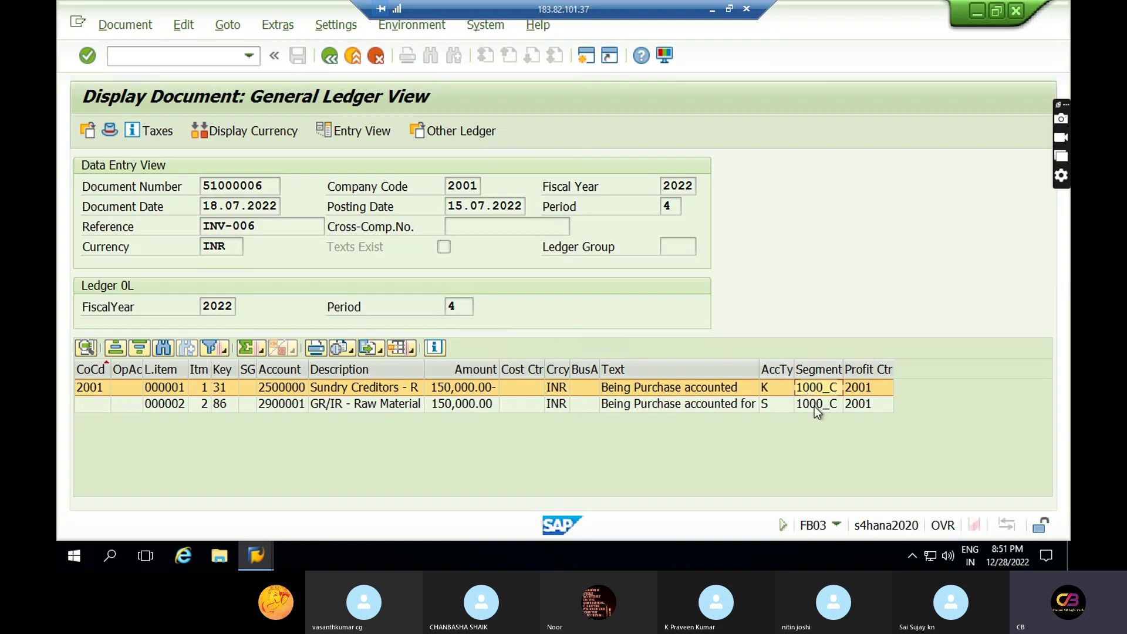
{"action": "left_click", "coordinate": [816, 405]}
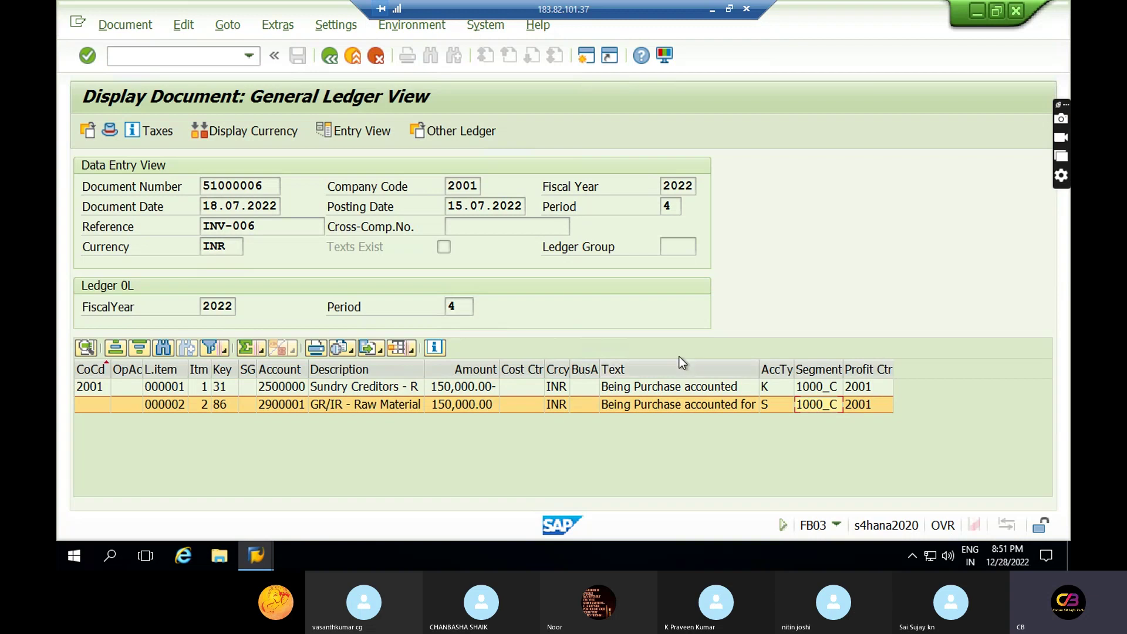
Step: Reopen document 51000006 in Entry View and inspect the segment and Profit Ctr column
{"action": "left_click", "coordinate": [329, 57]}
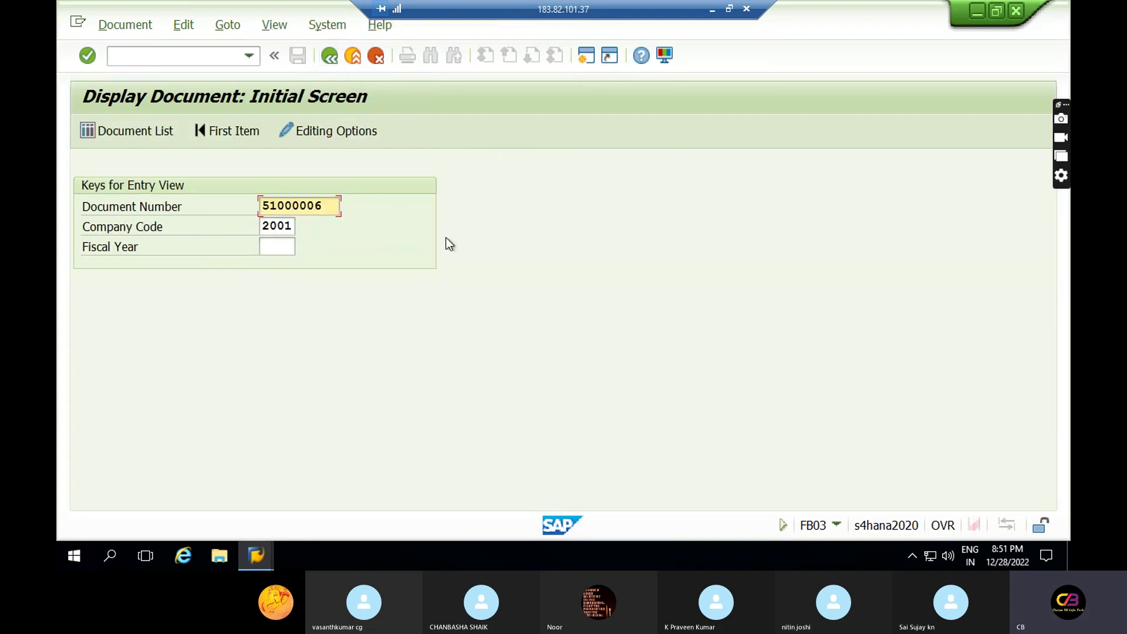
{"action": "key", "text": "Return"}
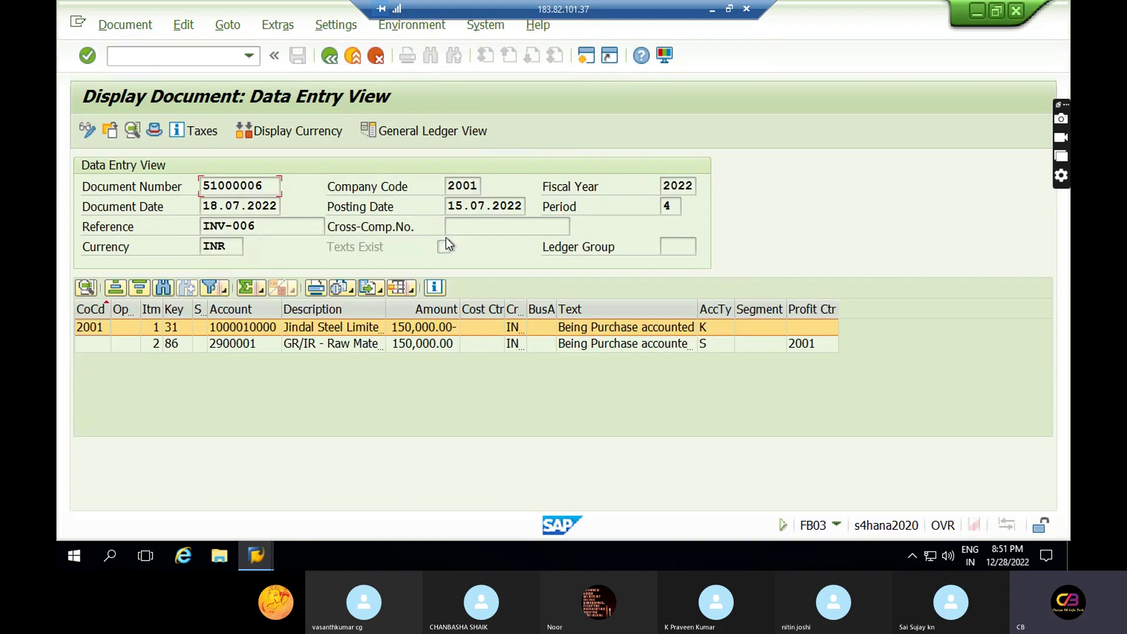
{"action": "left_click", "coordinate": [744, 341]}
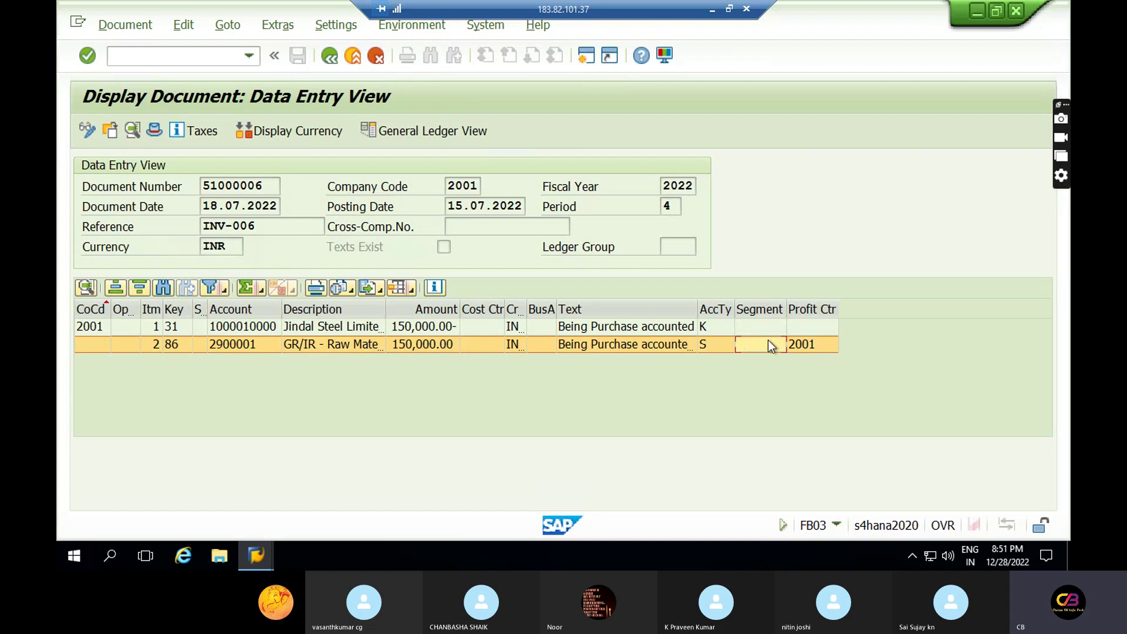
{"action": "left_click", "coordinate": [809, 311]}
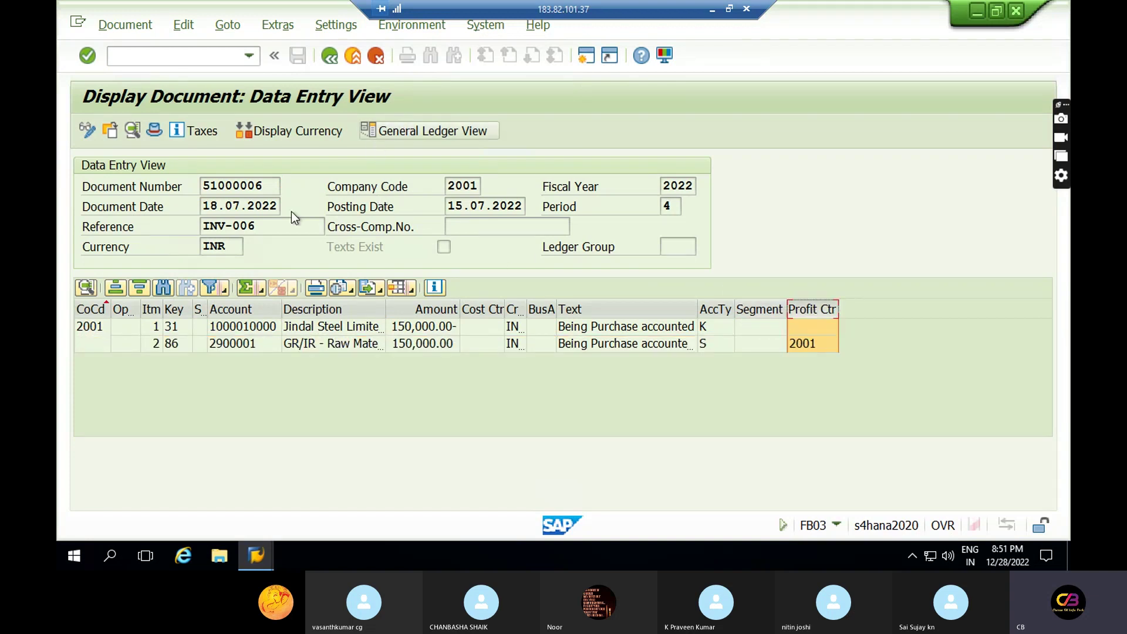
Step: Compare the General Ledger View, cancel the Other Ledger list, and return to the initial screen
{"action": "left_click", "coordinate": [403, 131]}
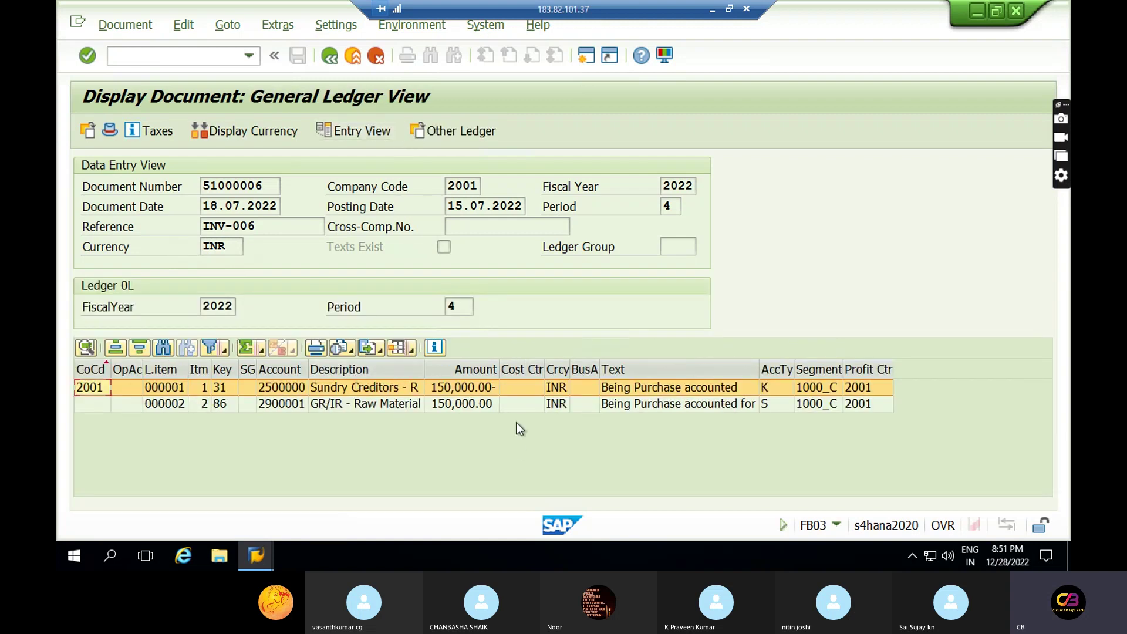
{"action": "left_click", "coordinate": [445, 133]}
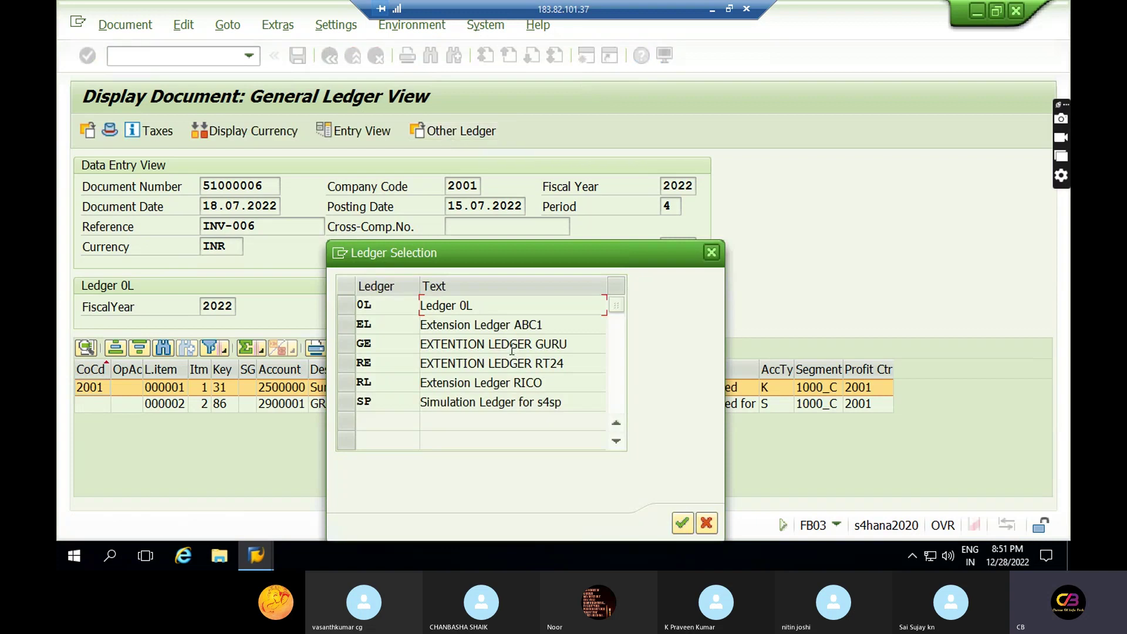
{"action": "left_click", "coordinate": [709, 256]}
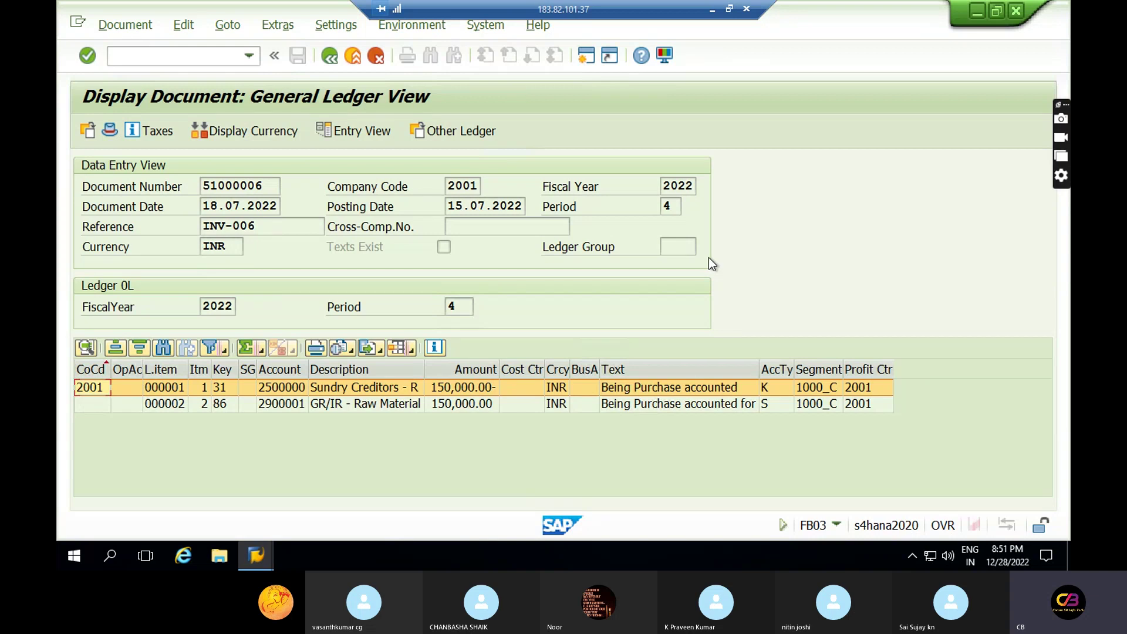
{"action": "left_click", "coordinate": [671, 242]}
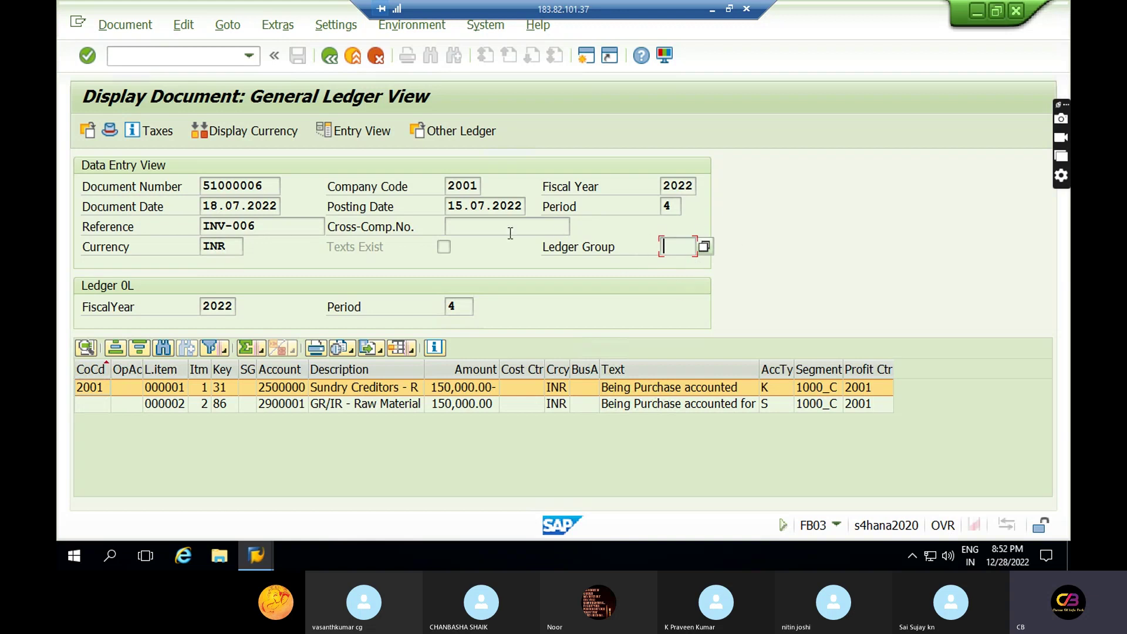
{"action": "left_click", "coordinate": [335, 65]}
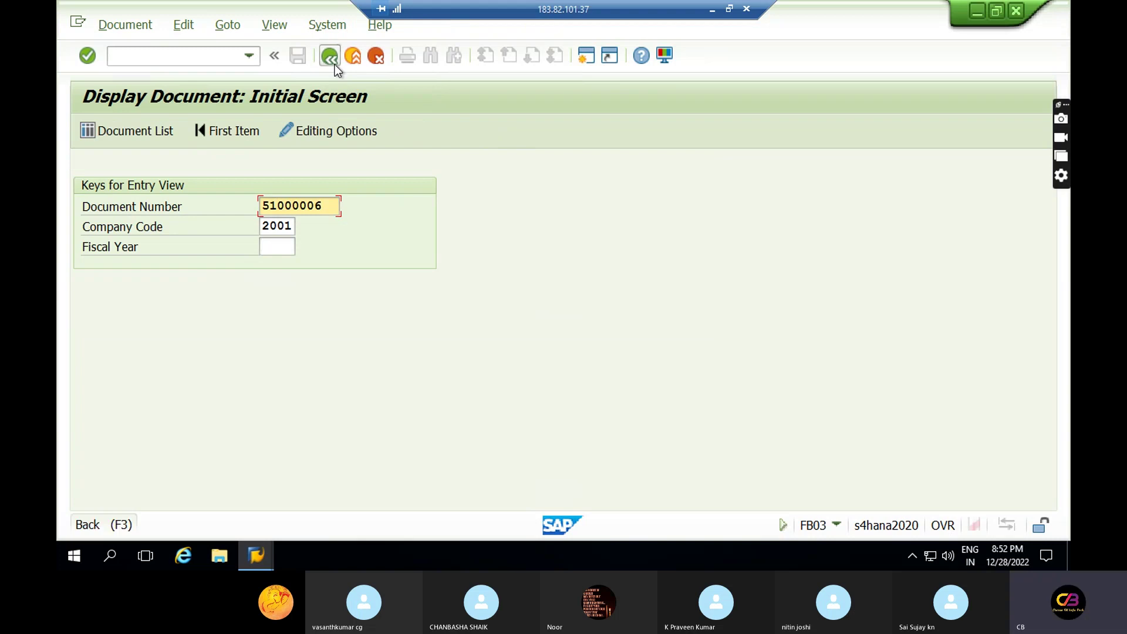
Step: Exit Display Document from the initial screen back to SAP Easy Access
{"action": "left_click", "coordinate": [334, 64]}
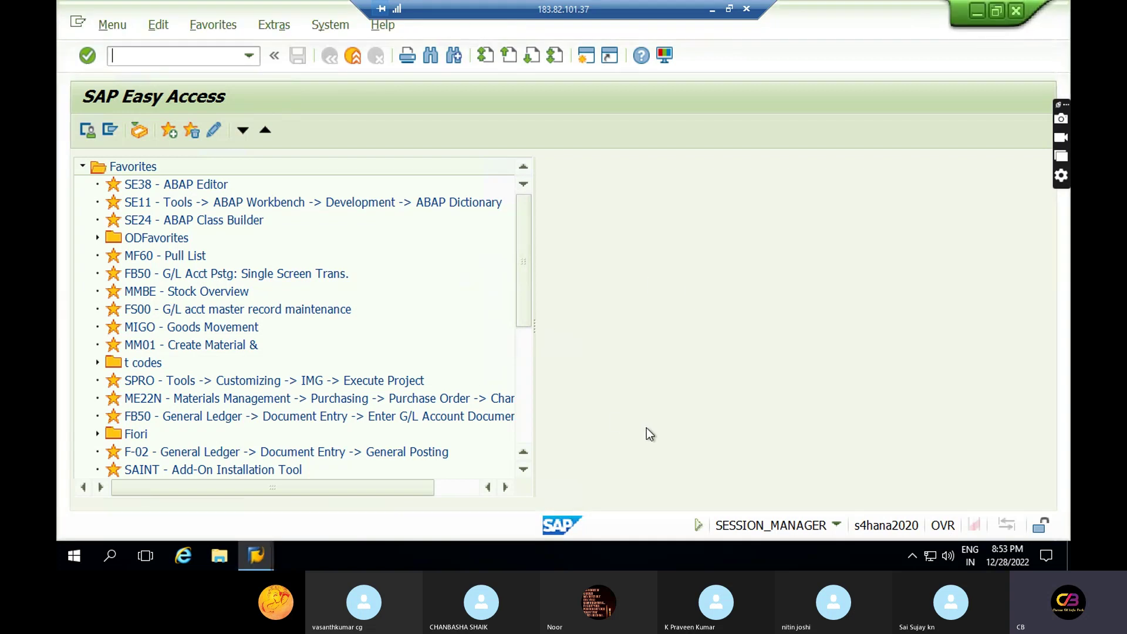
Step: In the SE16N ACDOCA session, back out of the 529 results and the query to SAP Easy Access
{"action": "key", "text": "alt+Tab"}
{"action": "key", "text": "alt+Tab"}
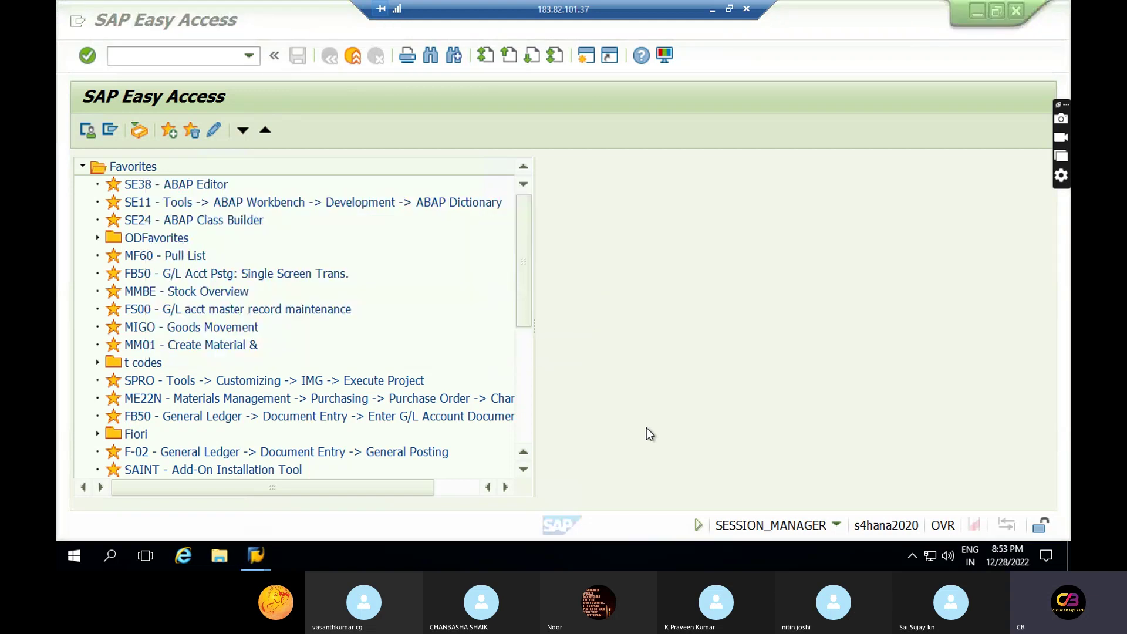
{"action": "key", "text": "alt+Tab"}
{"action": "left_click_drag", "start_coordinate": [323, 165], "coordinate": [219, 169]}
{"action": "left_click", "coordinate": [326, 165]}
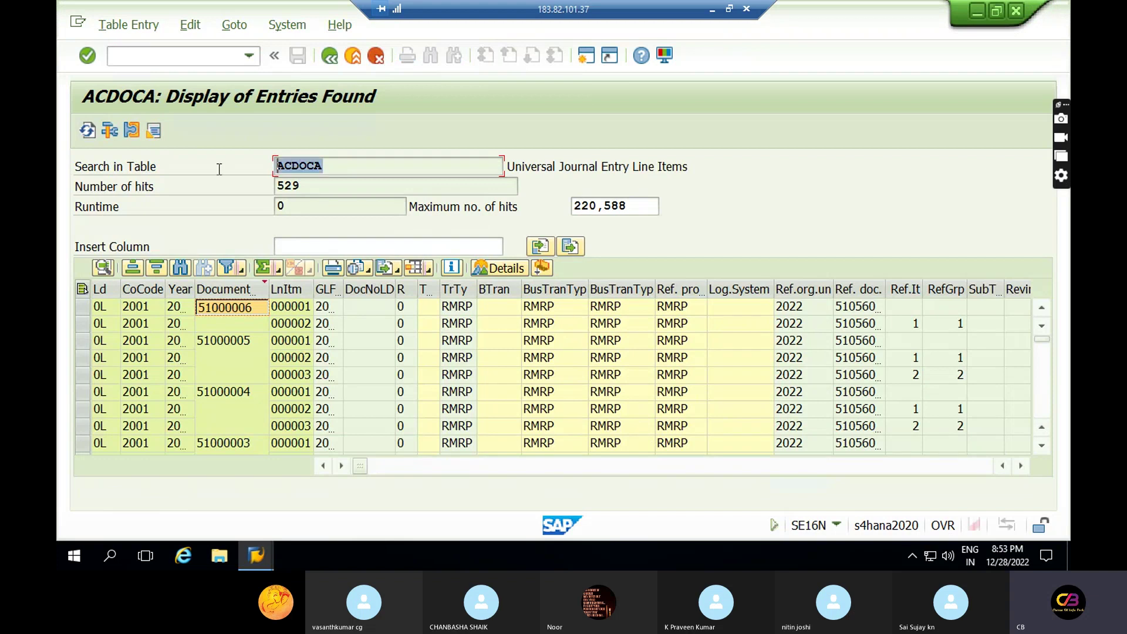
{"action": "left_click", "coordinate": [330, 58]}
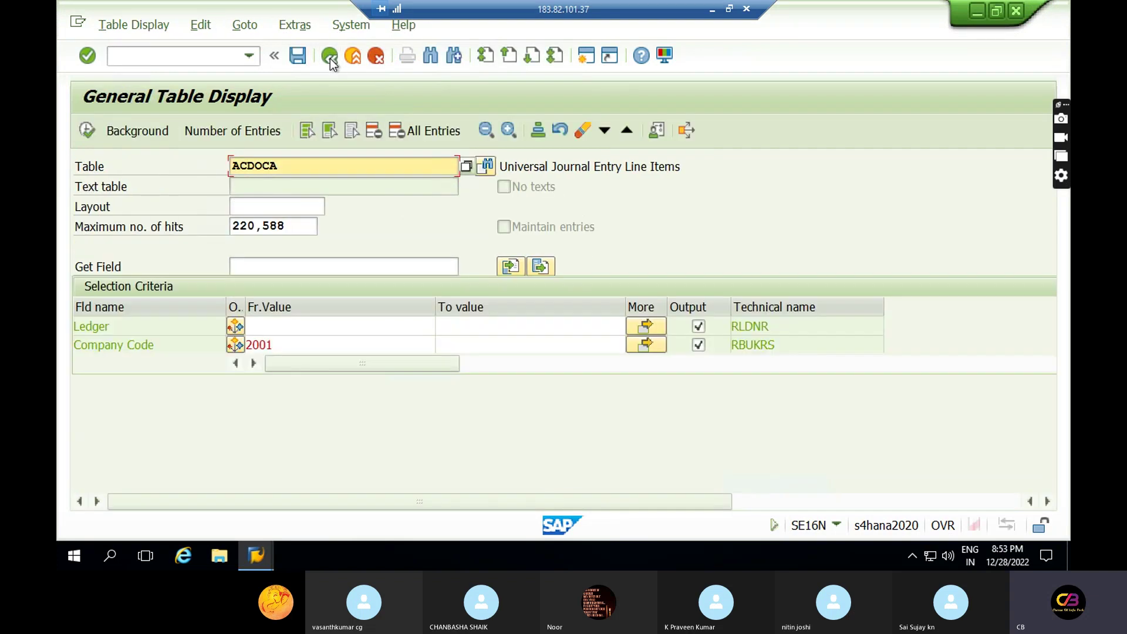
{"action": "left_click", "coordinate": [330, 58]}
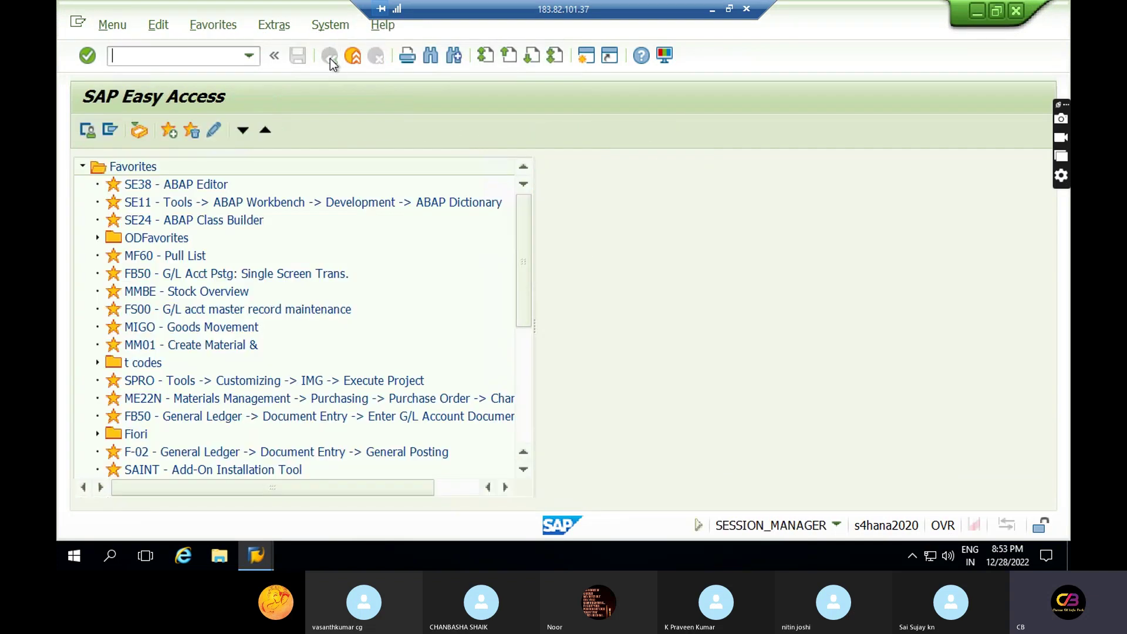